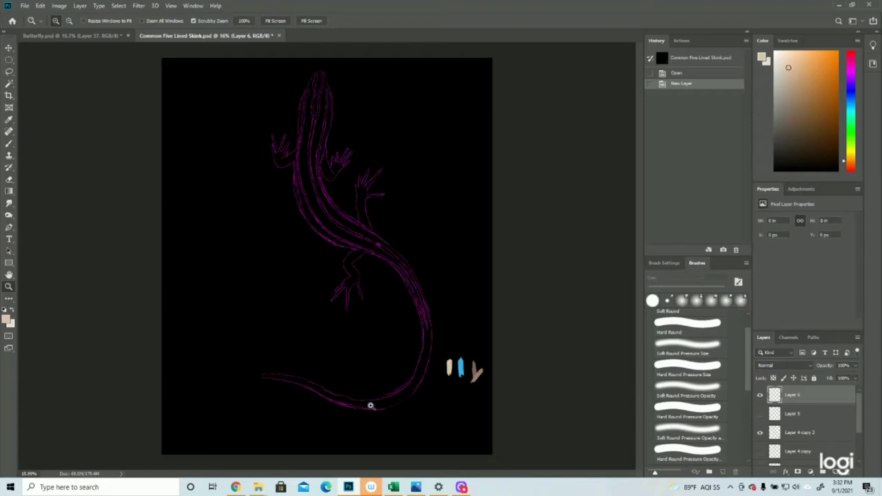
# - Set up the Brush tool with the Hard Round Pressure Size preset at 15 px over the skink's head
pyautogui.click(317, 85)
pyautogui.click(317, 85)
pyautogui.click(317, 85)
pyautogui.click(8, 143)
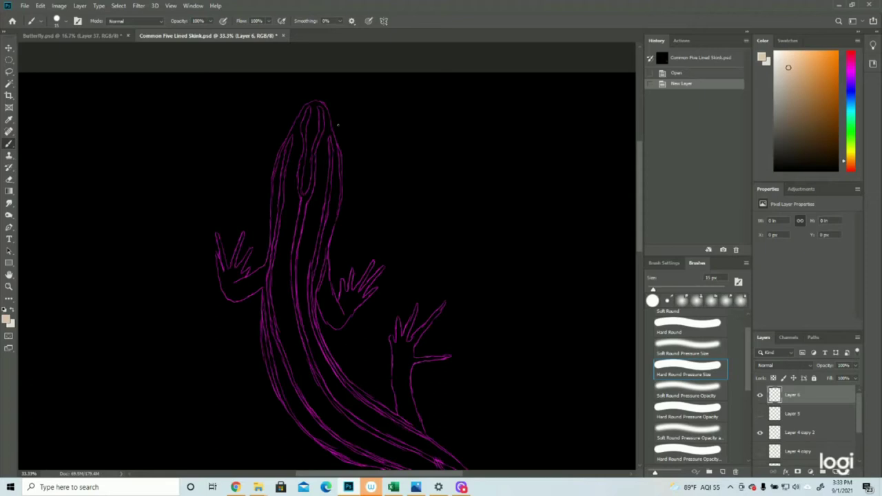
pyautogui.moveTo(323, 160)
pyautogui.mouseDown()
pyautogui.moveTo(321, 167)
pyautogui.moveTo(331, 164)
pyautogui.mouseUp()
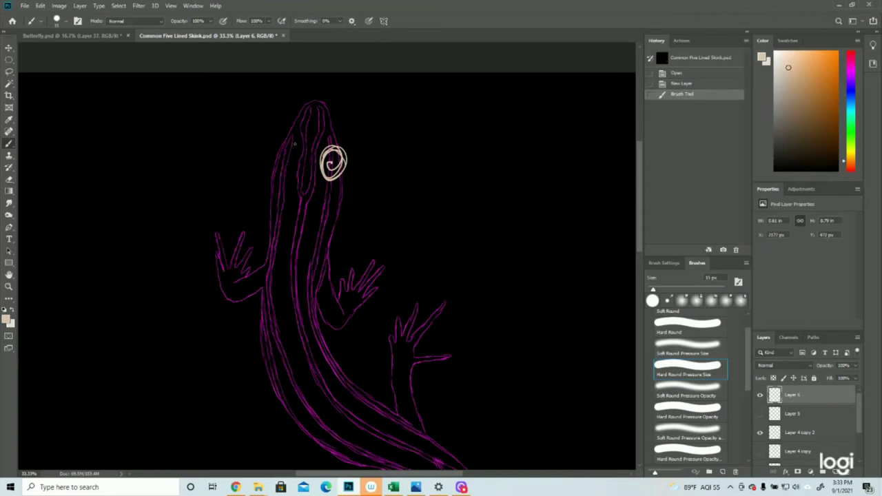
pyautogui.moveTo(331, 118); pyautogui.dragTo(339, 118)
pyautogui.moveTo(377, 176); pyautogui.dragTo(384, 175)
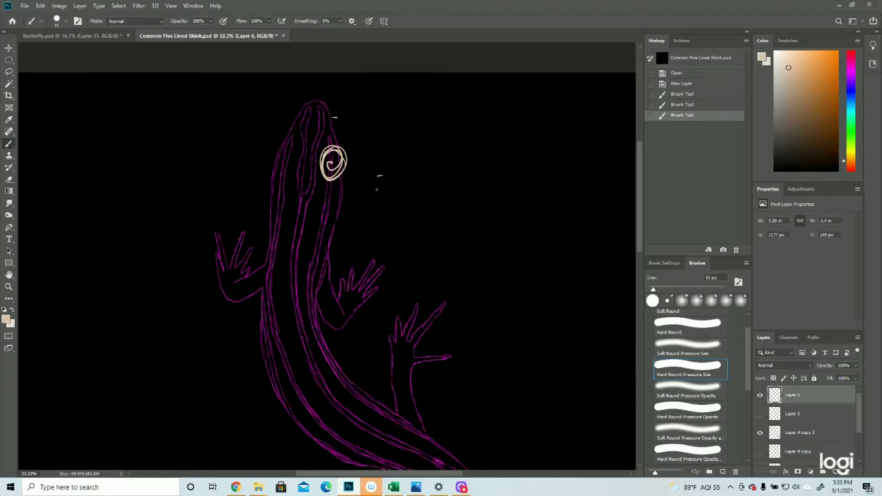
pyautogui.click(682, 84)
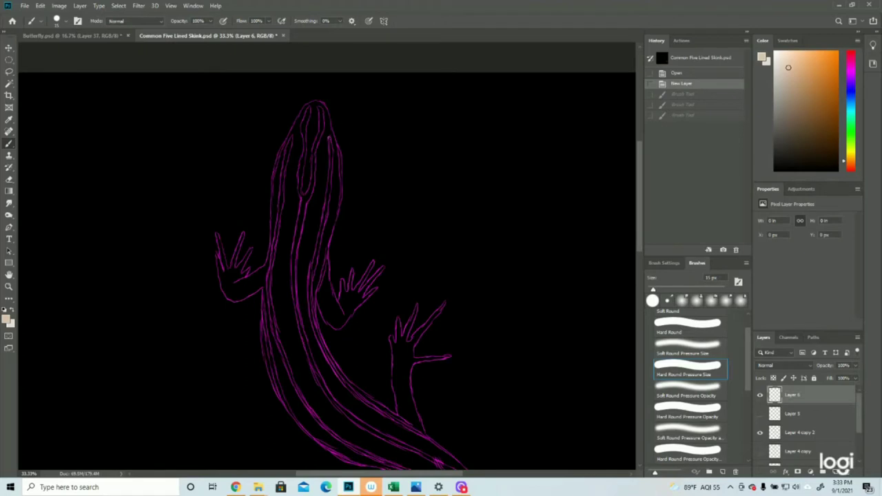
# - Paint the beige stripe along the right side of the skink's back from the head to the hips on Layer 6
pyautogui.moveTo(330, 141); pyautogui.dragTo(331, 177)
pyautogui.moveTo(330, 152)
pyautogui.mouseDown()
pyautogui.moveTo(330, 214)
pyautogui.moveTo(326, 204)
pyautogui.moveTo(319, 244)
pyautogui.mouseUp()
pyautogui.moveTo(326, 203); pyautogui.dragTo(315, 272)
pyautogui.moveTo(321, 233)
pyautogui.mouseDown()
pyautogui.moveTo(310, 294)
pyautogui.moveTo(314, 346)
pyautogui.mouseUp()
pyautogui.moveTo(311, 293)
pyautogui.mouseDown()
pyautogui.moveTo(309, 305)
pyautogui.moveTo(312, 277)
pyautogui.moveTo(312, 315)
pyautogui.moveTo(344, 384)
pyautogui.mouseUp()
pyautogui.moveTo(318, 340); pyautogui.dragTo(352, 390)
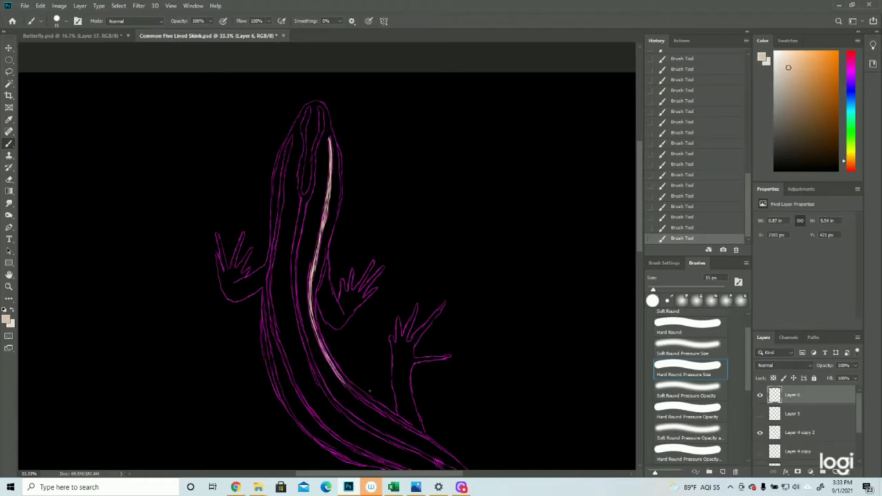
pyautogui.scroll(-3, 369, 392)
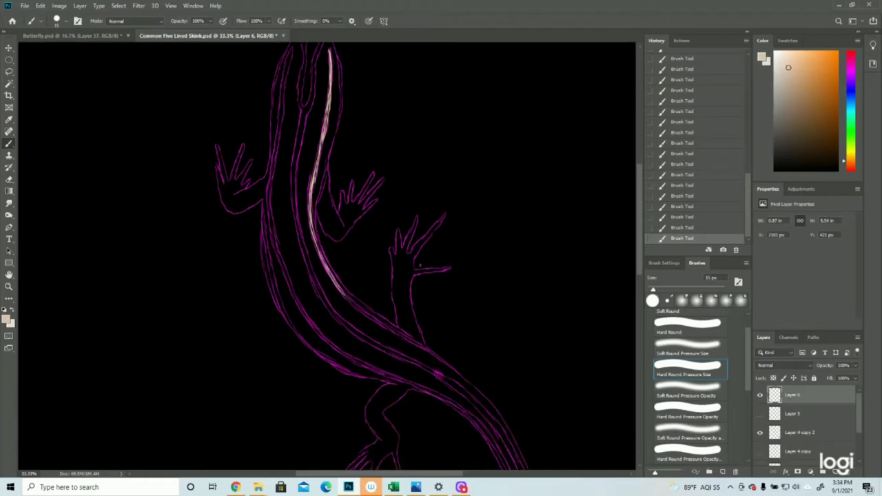
pyautogui.moveTo(344, 295); pyautogui.dragTo(464, 380)
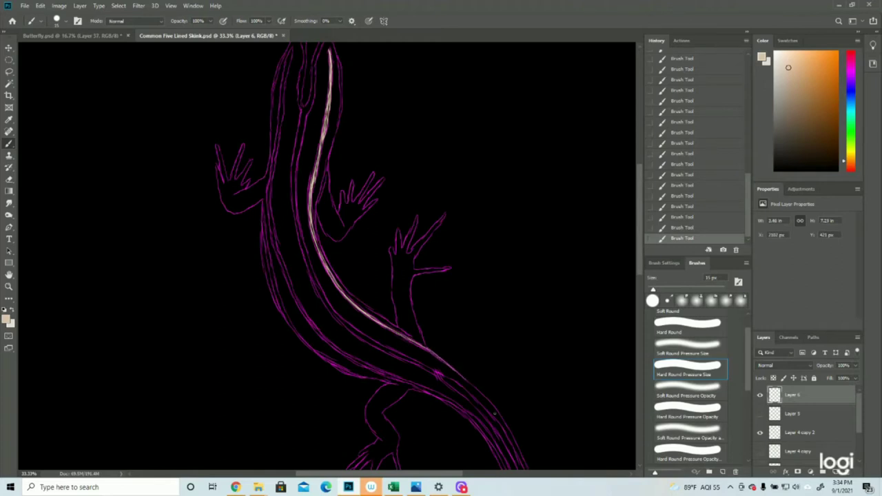
# - Paint the right branch of the forked head stripe from the snout and continue it into the upper central back stripe
pyautogui.scroll(3, 494, 413)
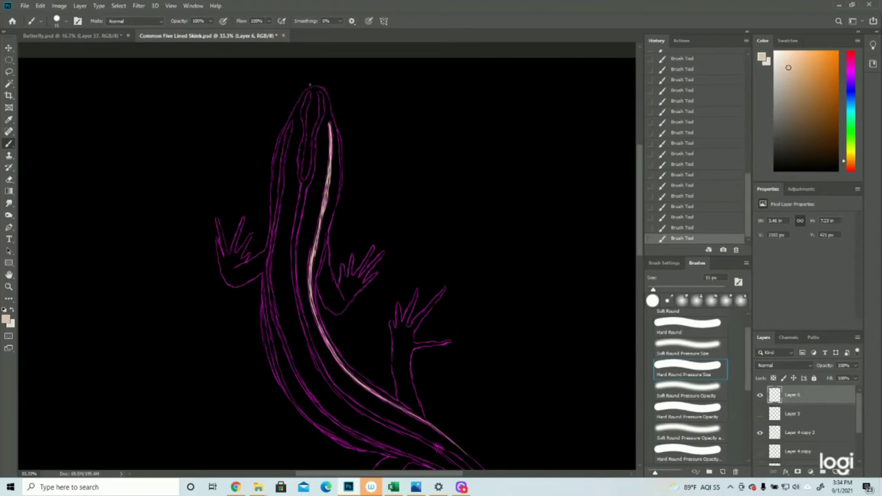
pyautogui.moveTo(318, 92)
pyautogui.mouseDown()
pyautogui.moveTo(315, 136)
pyautogui.moveTo(318, 130)
pyautogui.mouseUp()
pyautogui.moveTo(319, 124); pyautogui.dragTo(313, 139)
pyautogui.moveTo(321, 108); pyautogui.dragTo(301, 210)
pyautogui.moveTo(308, 177); pyautogui.dragTo(298, 230)
pyautogui.moveTo(303, 197); pyautogui.dragTo(292, 265)
pyautogui.moveTo(298, 232); pyautogui.dragTo(293, 274)
pyautogui.moveTo(296, 248)
pyautogui.mouseDown()
pyautogui.moveTo(293, 287)
pyautogui.moveTo(294, 276)
pyautogui.mouseUp()
# - Paint the left branch of the forked head stripe from the snout to where the fork joins
pyautogui.moveTo(310, 90); pyautogui.dragTo(304, 140)
pyautogui.moveTo(306, 122); pyautogui.dragTo(299, 186)
pyautogui.moveTo(306, 138); pyautogui.dragTo(299, 169)
pyautogui.moveTo(301, 157)
pyautogui.mouseDown()
pyautogui.moveTo(298, 171)
pyautogui.moveTo(299, 164)
pyautogui.mouseUp()
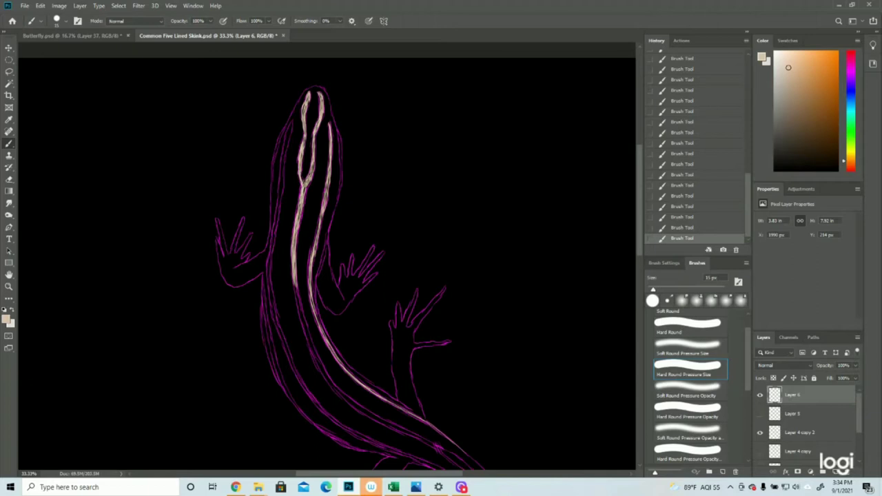
# - Extend the beige central stripe along the purple sketch from the shoulders to past the hips
pyautogui.scroll(-5, 297, 166)
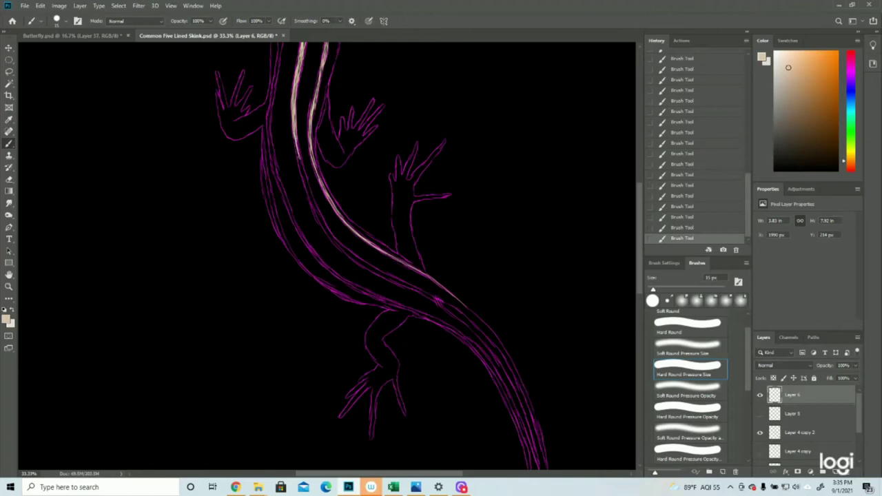
pyautogui.moveTo(294, 125); pyautogui.dragTo(311, 201)
pyautogui.moveTo(307, 183); pyautogui.dragTo(326, 225)
pyautogui.moveTo(309, 194); pyautogui.dragTo(341, 248)
pyautogui.moveTo(317, 214); pyautogui.dragTo(368, 267)
pyautogui.moveTo(335, 237); pyautogui.dragTo(376, 270)
pyautogui.moveTo(331, 232); pyautogui.dragTo(397, 284)
pyautogui.moveTo(358, 258)
pyautogui.mouseDown()
pyautogui.moveTo(393, 279)
pyautogui.moveTo(362, 258)
pyautogui.moveTo(476, 331)
pyautogui.mouseUp()
# - Hide the purple sketch layer Layer 4 copy 2 to inspect the two painted stripes alone, and show it again
pyautogui.scroll(3, 443, 328)
pyautogui.click(9, 287)
pyautogui.keyDown('alt'); pyautogui.click(379, 296); pyautogui.keyUp('alt')
pyautogui.keyDown('alt'); pyautogui.click(383, 296); pyautogui.keyUp('alt')
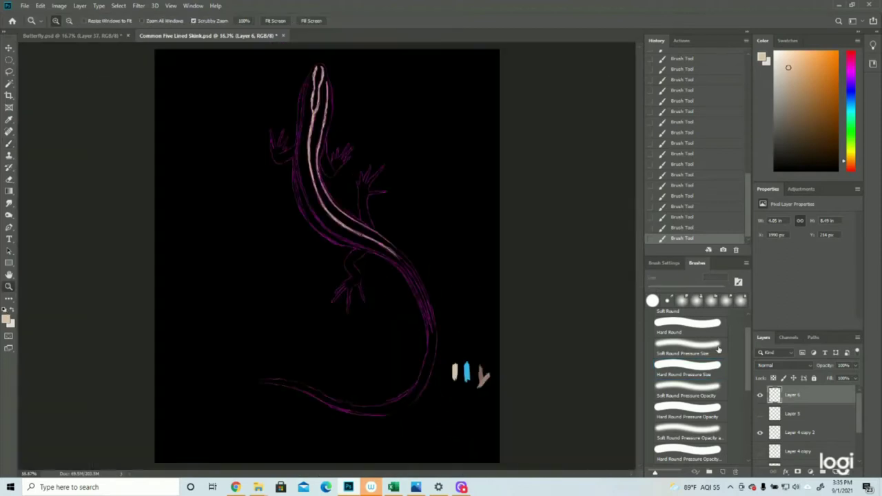
pyautogui.click(761, 434)
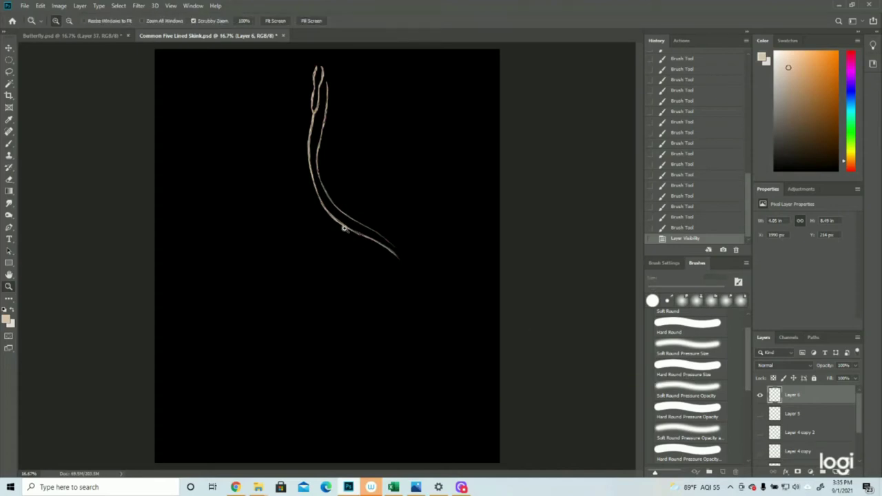
pyautogui.click(358, 242)
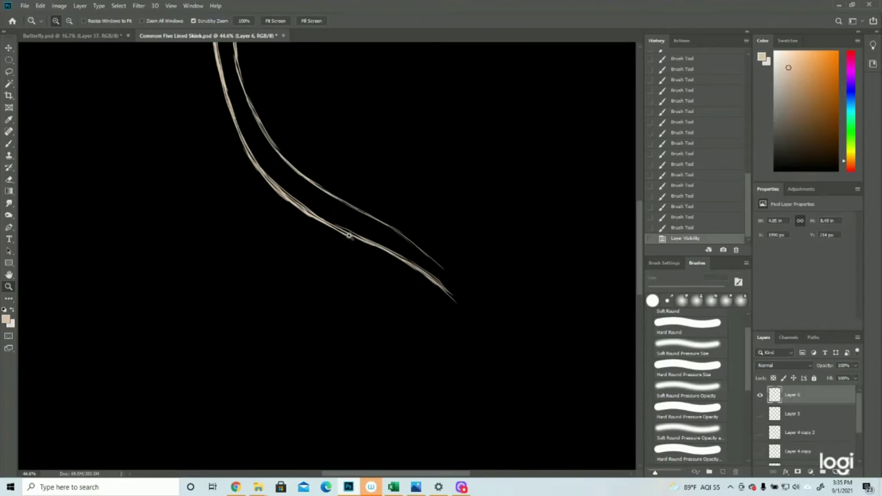
pyautogui.moveTo(471, 301); pyautogui.dragTo(424, 310)
pyautogui.moveTo(334, 168); pyautogui.dragTo(375, 173)
pyautogui.click(761, 434)
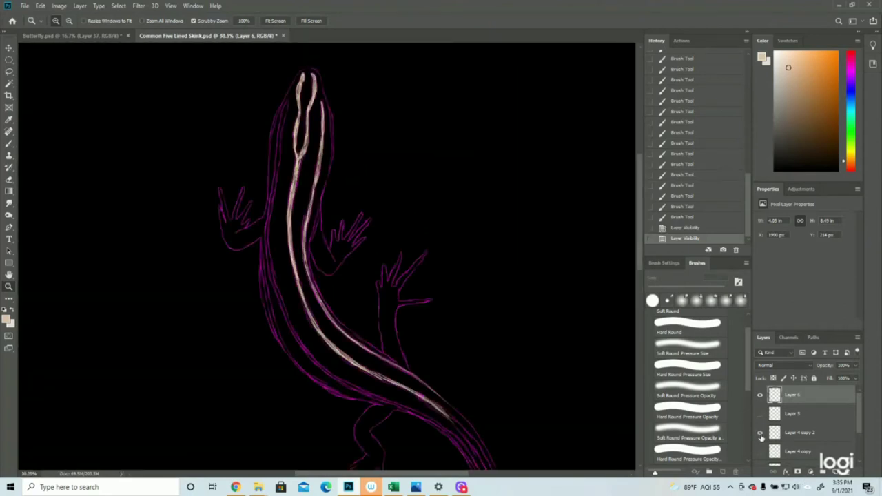
# - Thicken the lower part of the central stripe toward the hips with additional beige brush strokes
pyautogui.click(9, 143)
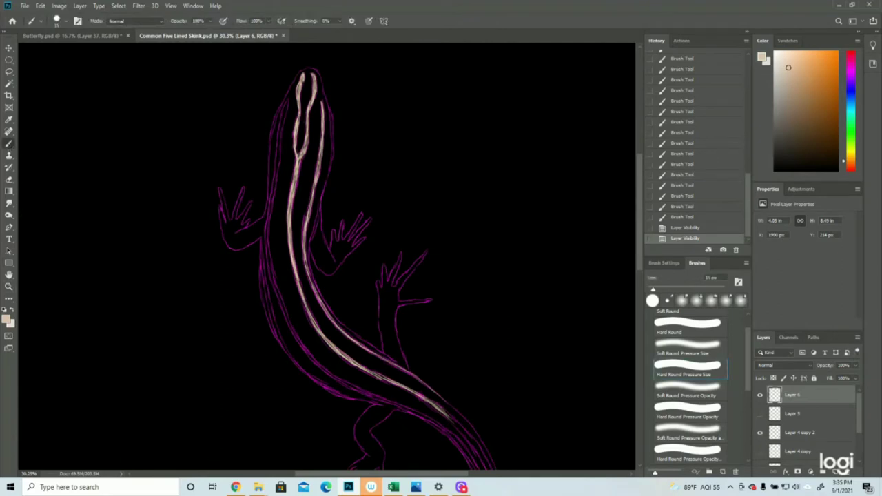
pyautogui.moveTo(342, 353); pyautogui.dragTo(404, 391)
pyautogui.moveTo(403, 387); pyautogui.dragTo(445, 414)
pyautogui.moveTo(343, 355); pyautogui.dragTo(393, 383)
pyautogui.moveTo(390, 381); pyautogui.dragTo(448, 415)
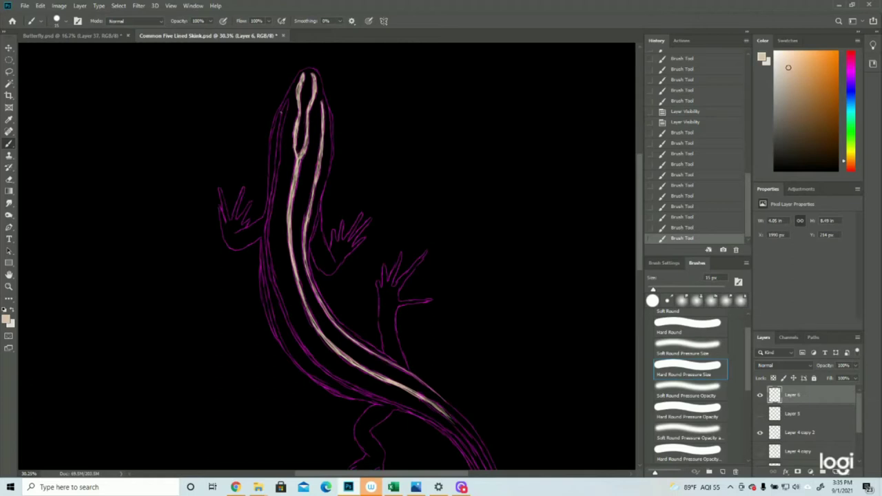
# - Paint the beige stripe on the left side of the back from the head to the middle of the body
pyautogui.moveTo(288, 100); pyautogui.dragTo(280, 134)
pyautogui.moveTo(285, 108); pyautogui.dragTo(266, 242)
pyautogui.moveTo(271, 209); pyautogui.dragTo(266, 268)
pyautogui.moveTo(269, 230)
pyautogui.mouseDown()
pyautogui.moveTo(267, 273)
pyautogui.moveTo(287, 316)
pyautogui.mouseUp()
pyautogui.moveTo(277, 285); pyautogui.dragTo(310, 359)
pyautogui.moveTo(295, 333); pyautogui.dragTo(317, 363)
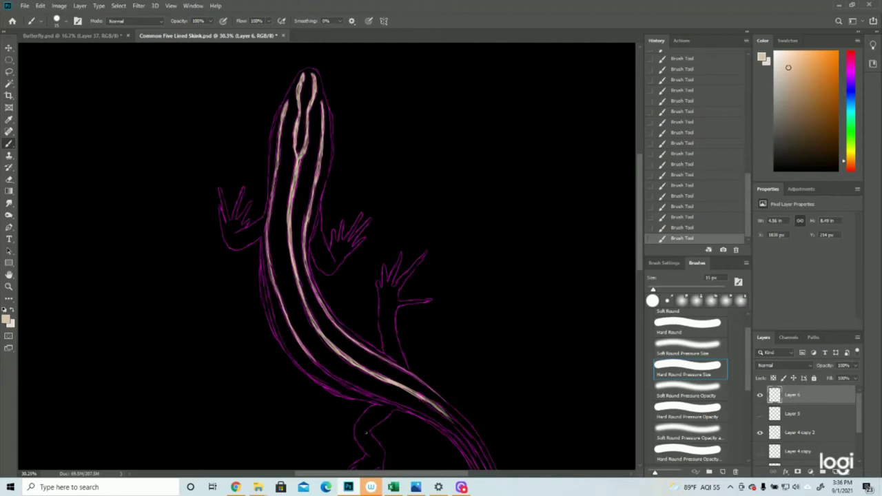
# - Toggle the Layer 4 copy 2 sketch off and on to check the new left back stripe against the black background
pyautogui.scroll(-3, 366, 433)
pyautogui.scroll(1, 679, 457)
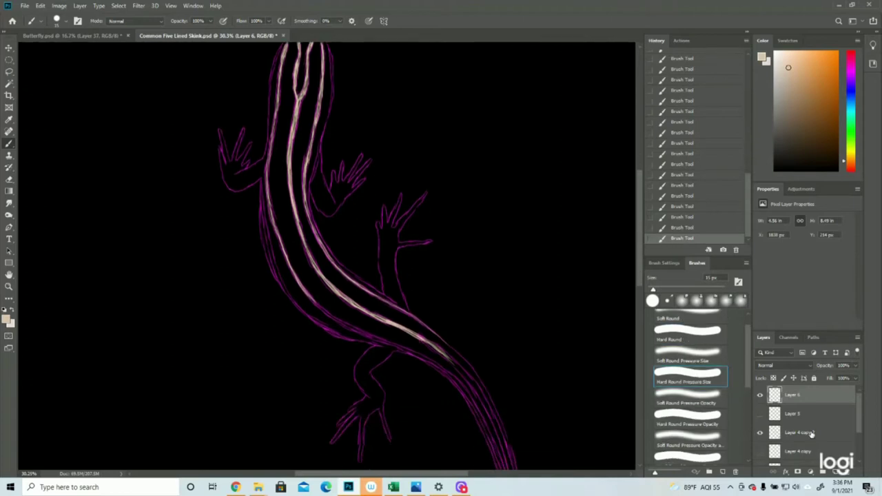
pyautogui.click(760, 432)
pyautogui.click(8, 286)
pyautogui.moveTo(234, 130); pyautogui.dragTo(275, 127)
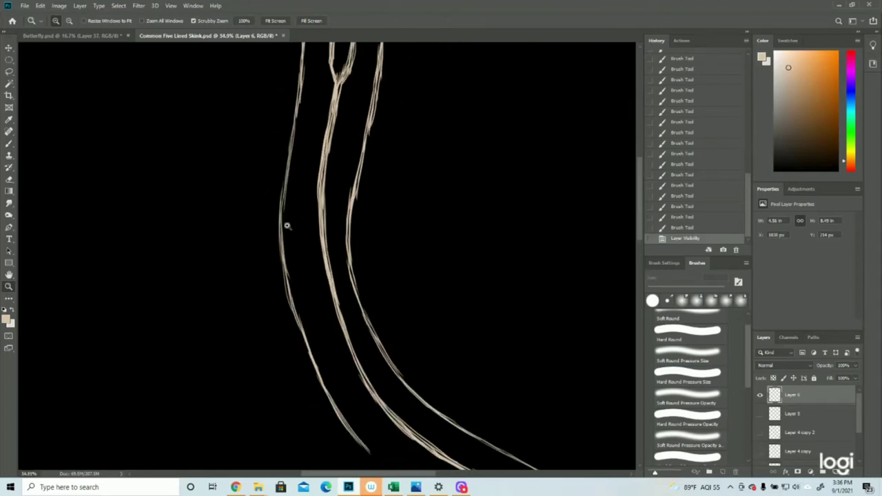
pyautogui.moveTo(349, 286); pyautogui.dragTo(321, 287)
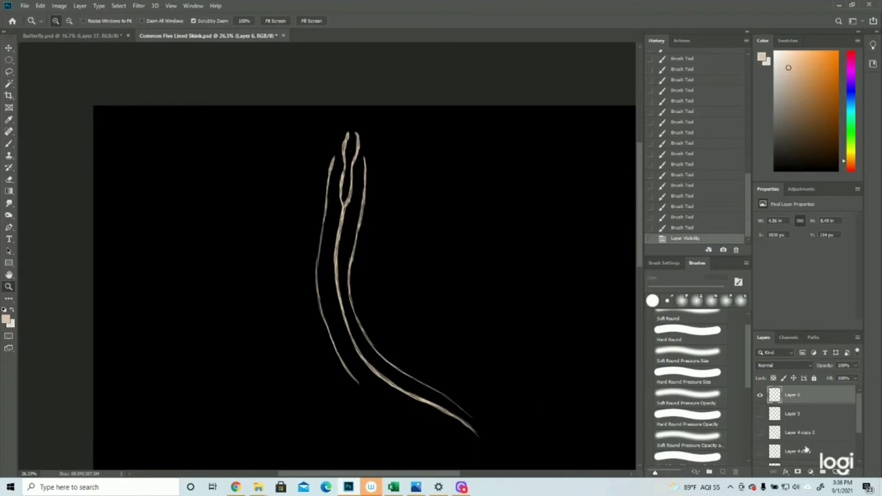
pyautogui.click(760, 433)
pyautogui.scroll(-1, 404, 354)
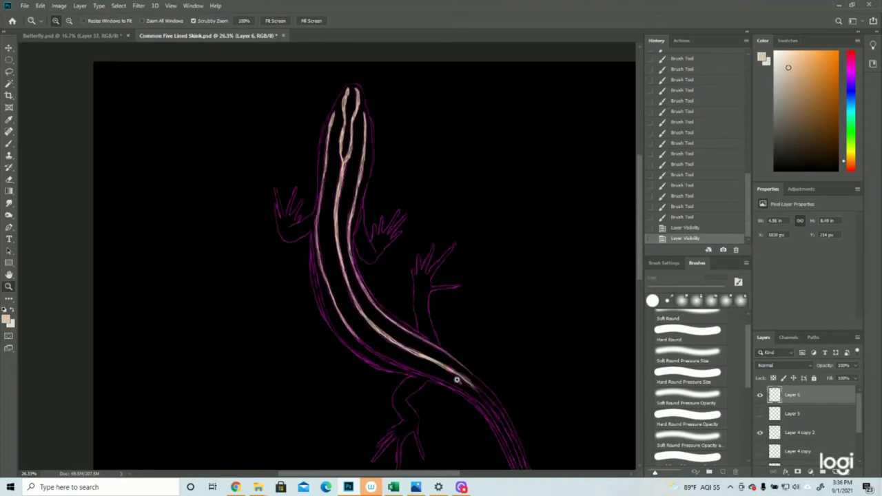
# - Extend the left back stripe from the middle of the body past the hips to the base of the tail
pyautogui.moveTo(455, 380); pyautogui.dragTo(470, 375)
pyautogui.click(9, 144)
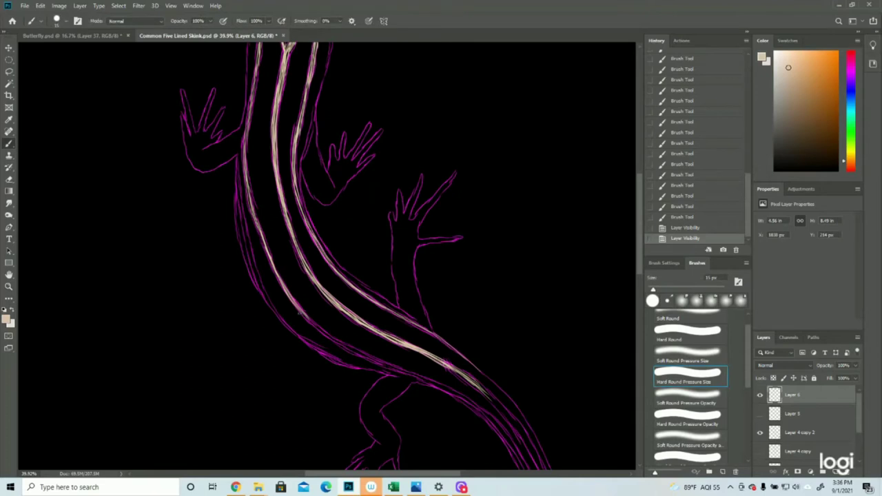
pyautogui.moveTo(295, 302); pyautogui.dragTo(355, 350)
pyautogui.moveTo(329, 337); pyautogui.dragTo(396, 369)
pyautogui.moveTo(350, 350); pyautogui.dragTo(405, 372)
pyautogui.moveTo(365, 356); pyautogui.dragTo(467, 400)
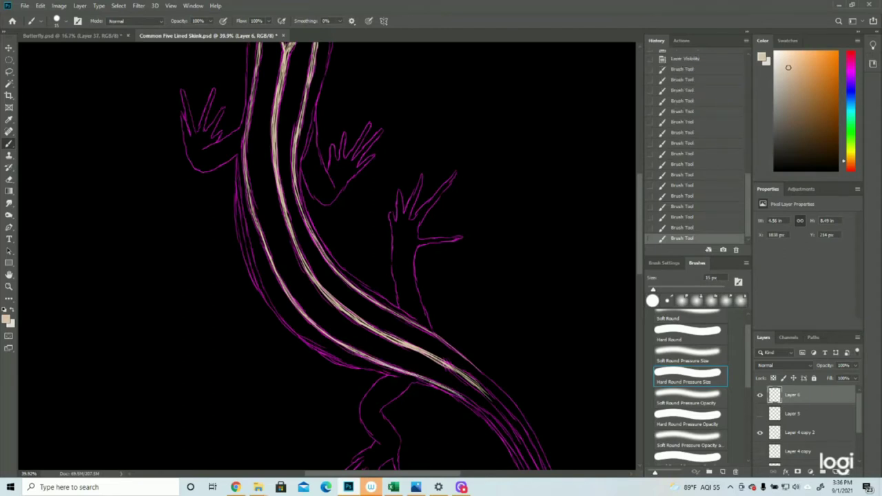
pyautogui.moveTo(425, 379); pyautogui.dragTo(482, 411)
# - Paint thin beige outer stripes along both sides of the skink's head and neck
pyautogui.scroll(-5, 495, 439)
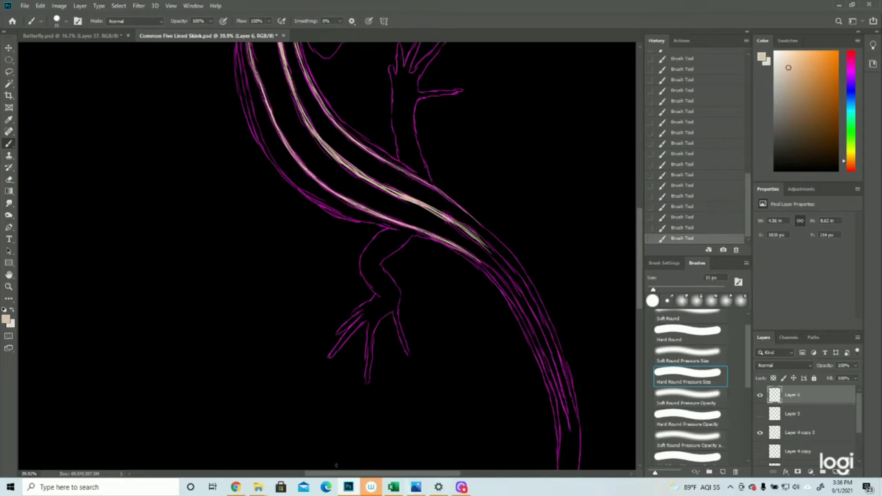
pyautogui.scroll(6, 295, 345)
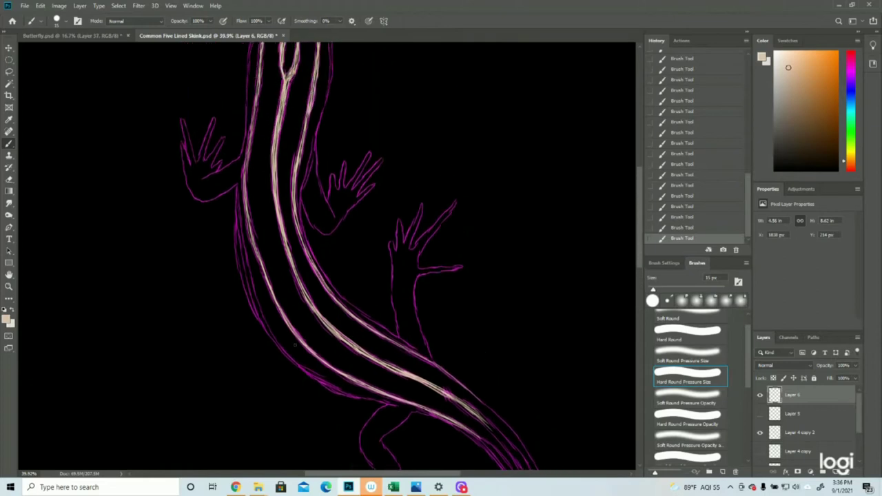
pyautogui.scroll(4, 295, 344)
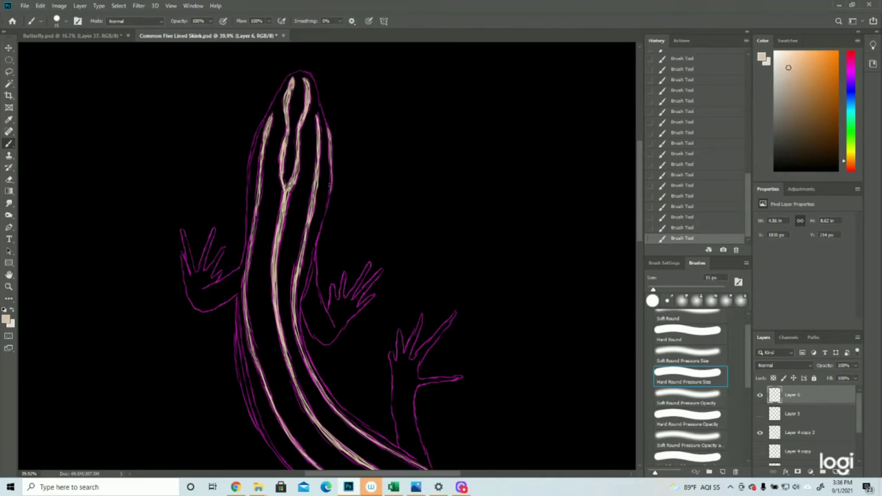
pyautogui.moveTo(331, 188); pyautogui.dragTo(325, 214)
pyautogui.moveTo(262, 123); pyautogui.dragTo(246, 211)
# - Paint the thin outer stripe along the left flank from behind the front leg to the hind leg
pyautogui.scroll(-5, 189, 444)
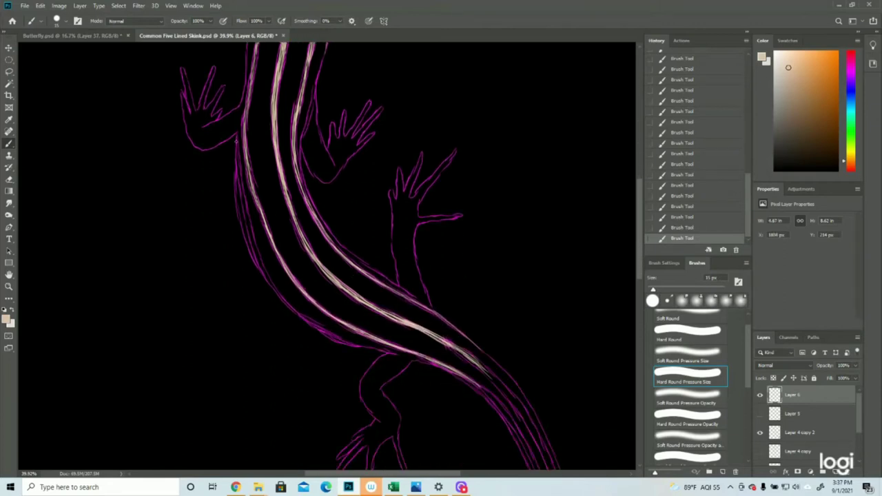
pyautogui.moveTo(236, 140); pyautogui.dragTo(251, 227)
pyautogui.moveTo(238, 177); pyautogui.dragTo(267, 274)
pyautogui.moveTo(250, 228); pyautogui.dragTo(279, 296)
pyautogui.moveTo(261, 267)
pyautogui.mouseDown()
pyautogui.moveTo(286, 304)
pyautogui.moveTo(361, 348)
pyautogui.mouseUp()
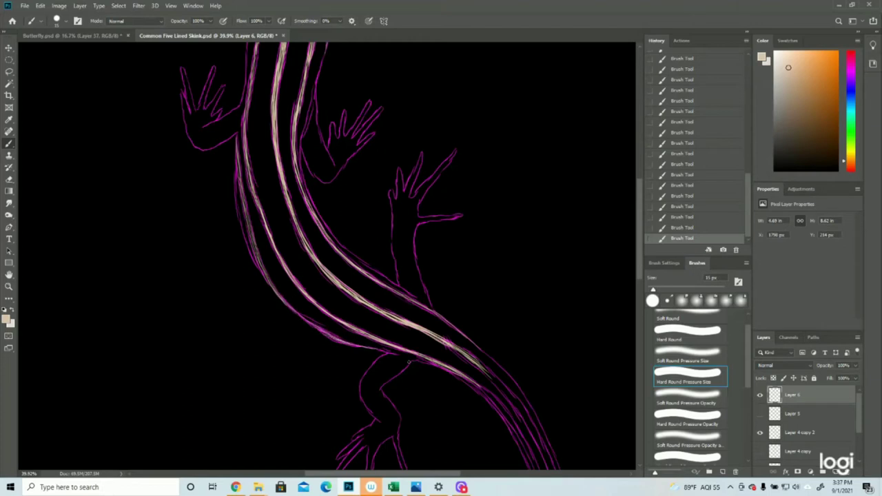
# - Hide the Layer 4 copy 2 sketch and inspect the painted stripes up close at the head
pyautogui.click(760, 432)
pyautogui.click(9, 286)
pyautogui.moveTo(349, 293); pyautogui.dragTo(339, 291)
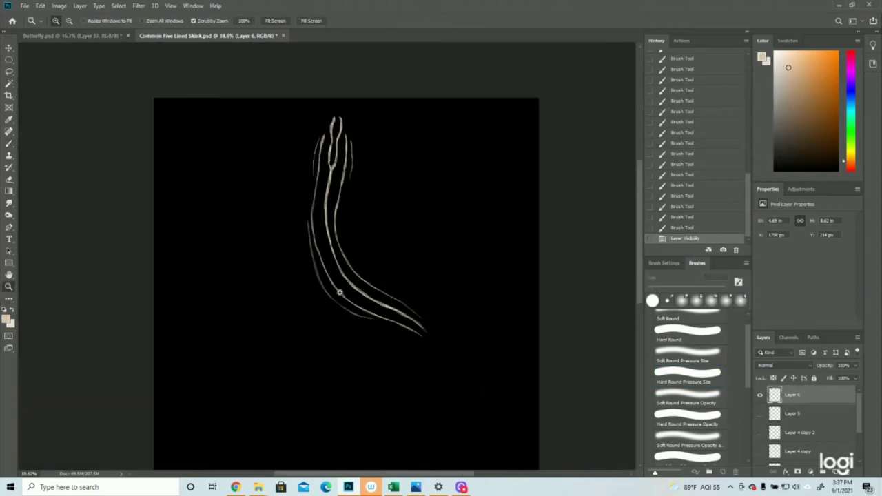
pyautogui.moveTo(303, 131)
pyautogui.mouseDown()
pyautogui.moveTo(403, 122)
pyautogui.moveTo(419, 108)
pyautogui.moveTo(475, 191)
pyautogui.mouseUp()
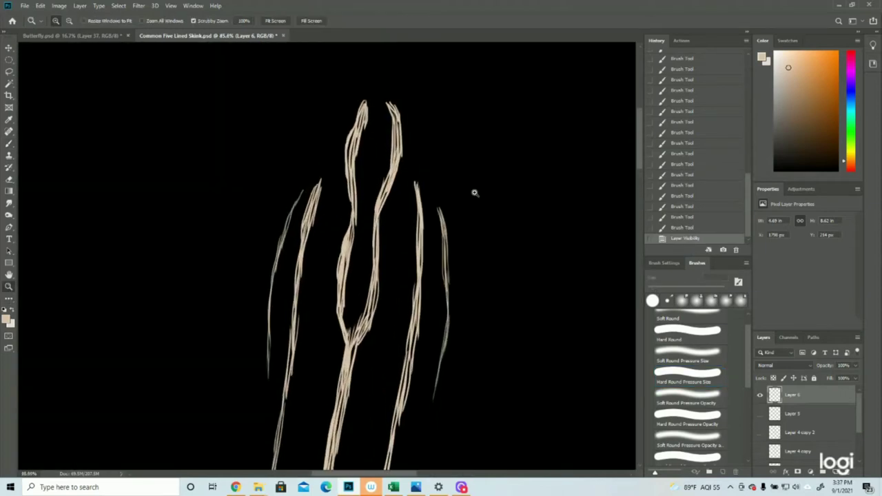
# - Fill the gaps in the upper left branch of the head fork with beige brush strokes
pyautogui.click(9, 142)
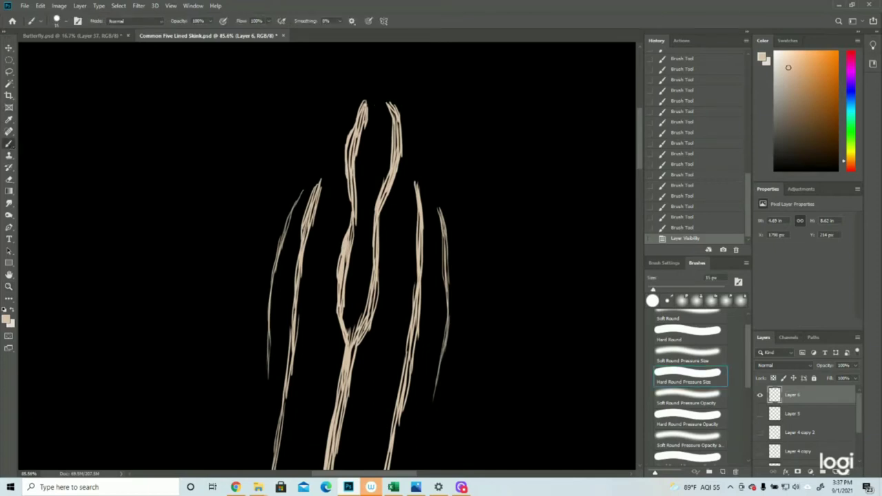
pyautogui.moveTo(364, 102); pyautogui.dragTo(362, 116)
pyautogui.moveTo(366, 108); pyautogui.dragTo(350, 147)
pyautogui.moveTo(351, 133)
pyautogui.mouseDown()
pyautogui.moveTo(348, 165)
pyautogui.moveTo(353, 156)
pyautogui.mouseUp()
pyautogui.moveTo(360, 137); pyautogui.dragTo(349, 206)
pyautogui.moveTo(347, 170); pyautogui.dragTo(350, 247)
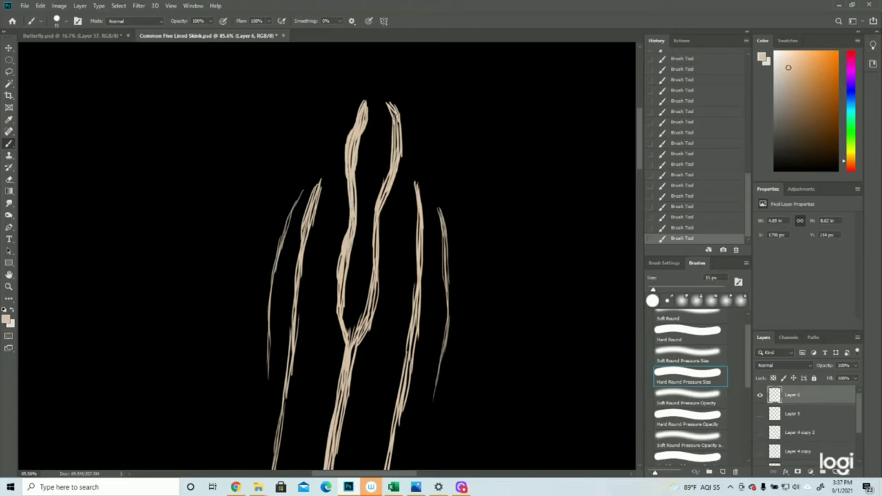
# - Thicken the right branch of the head fork from the snout down to the junction
pyautogui.moveTo(391, 106)
pyautogui.mouseDown()
pyautogui.moveTo(397, 133)
pyautogui.moveTo(391, 194)
pyautogui.mouseUp()
pyautogui.moveTo(394, 153); pyautogui.dragTo(379, 226)
pyautogui.moveTo(384, 205); pyautogui.dragTo(376, 263)
pyautogui.moveTo(375, 226)
pyautogui.mouseDown()
pyautogui.moveTo(370, 327)
pyautogui.moveTo(350, 367)
pyautogui.mouseUp()
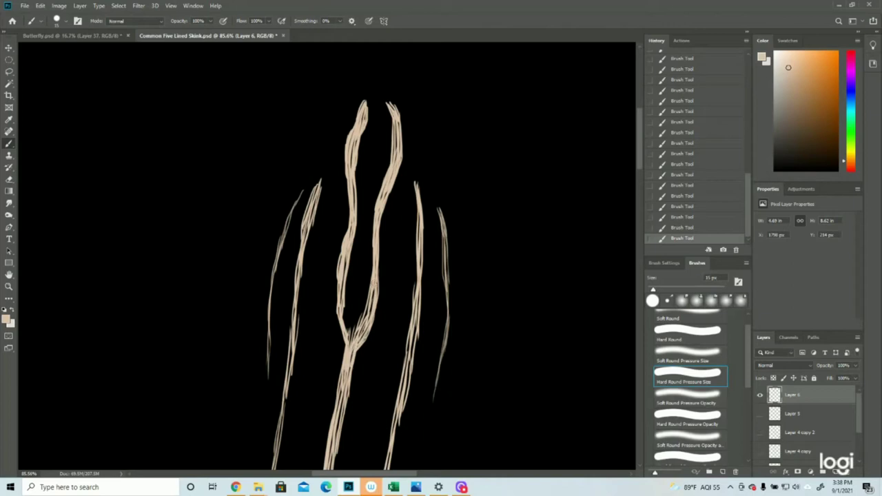
# - Fill the remaining gaps where the two lower fork branches meet the central stripe
pyautogui.moveTo(373, 283)
pyautogui.mouseDown()
pyautogui.moveTo(368, 319)
pyautogui.moveTo(351, 343)
pyautogui.mouseUp()
pyautogui.moveTo(345, 299); pyautogui.dragTo(350, 346)
pyautogui.moveTo(345, 273)
pyautogui.mouseDown()
pyautogui.moveTo(347, 252)
pyautogui.moveTo(345, 297)
pyautogui.mouseUp()
pyautogui.moveTo(342, 283); pyautogui.dragTo(341, 303)
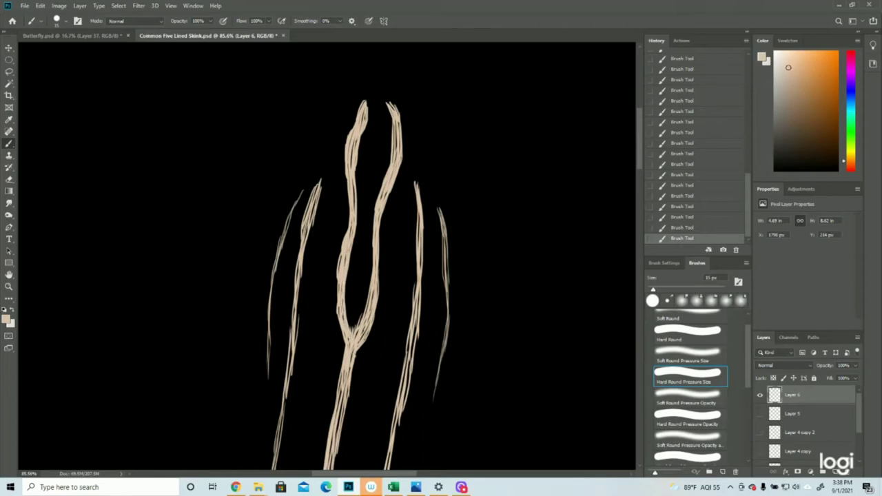
pyautogui.click(9, 287)
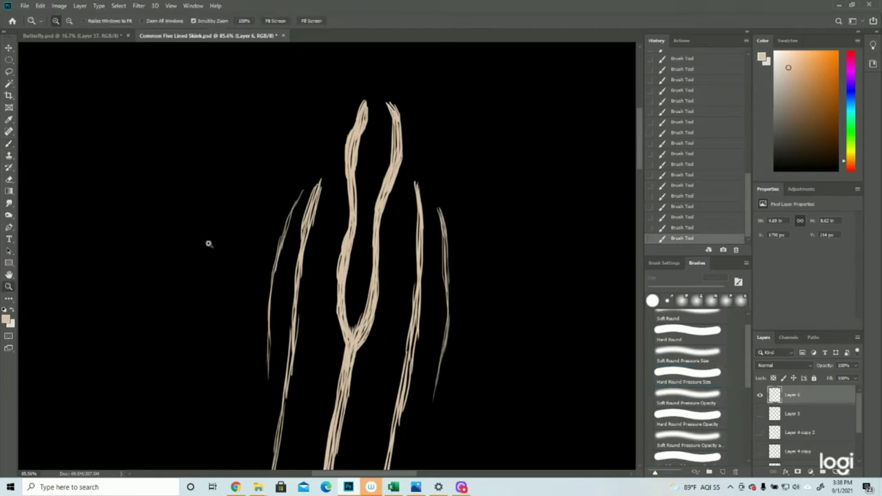
# - Thicken the upper body stripe just right of the central stripe with beige brush strokes, from the neck down toward the bend
pyautogui.moveTo(270, 236); pyautogui.dragTo(252, 224)
pyautogui.moveTo(331, 352); pyautogui.dragTo(345, 307)
pyautogui.moveTo(360, 235); pyautogui.dragTo(386, 233)
pyautogui.click(9, 144)
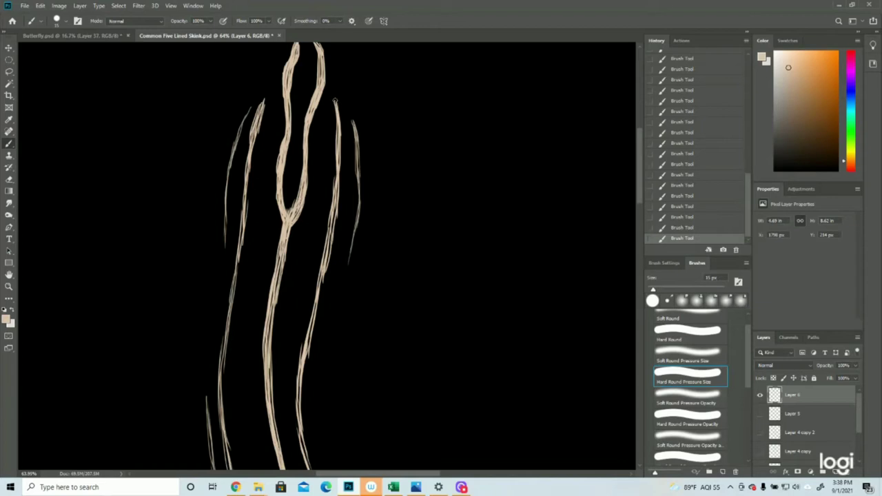
pyautogui.moveTo(336, 108); pyautogui.dragTo(335, 186)
pyautogui.moveTo(339, 143); pyautogui.dragTo(328, 250)
pyautogui.moveTo(334, 208); pyautogui.dragTo(323, 284)
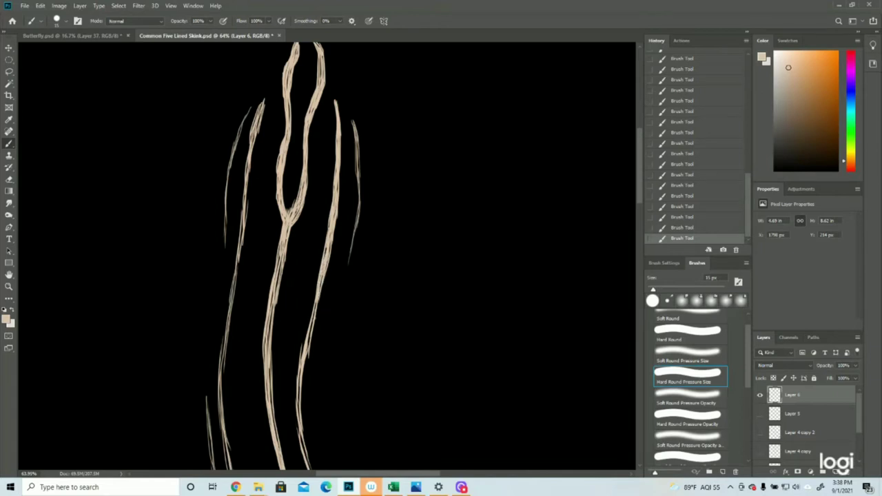
pyautogui.moveTo(316, 302); pyautogui.dragTo(307, 348)
pyautogui.moveTo(318, 282); pyautogui.dragTo(307, 335)
pyautogui.scroll(-3, 292, 407)
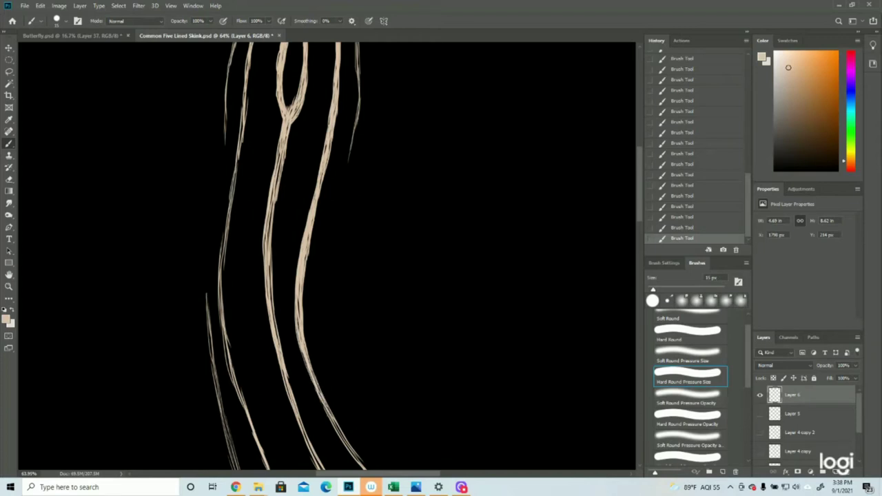
# - Check the lower body against the Layer 4 copy 2 sketch, and thicken the right inner stripe from the bend toward the tail
pyautogui.scroll(-10, 394, 297)
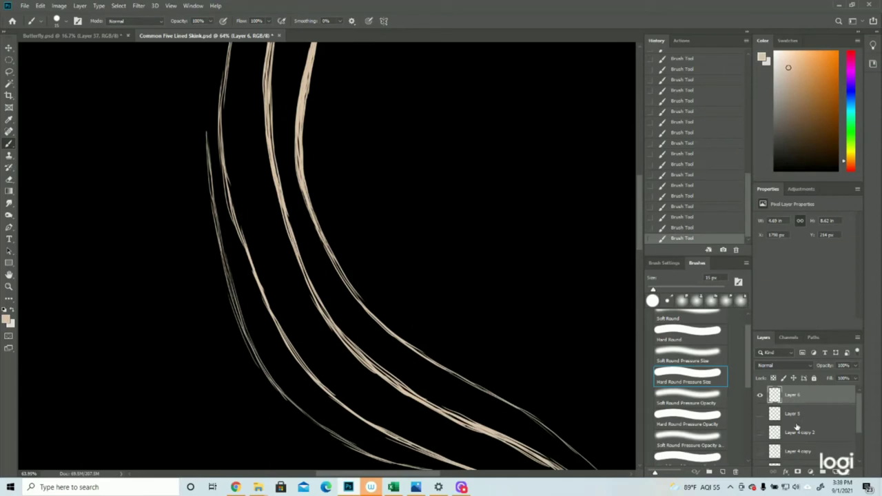
pyautogui.click(760, 432)
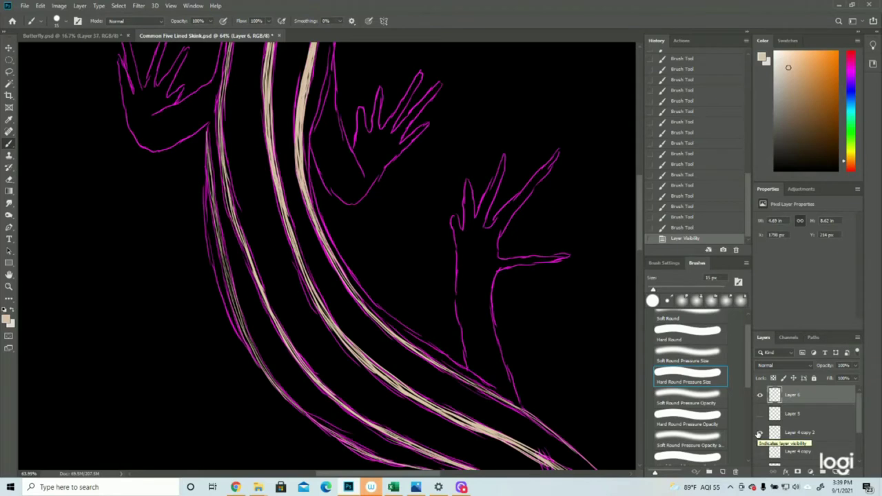
pyautogui.click(760, 432)
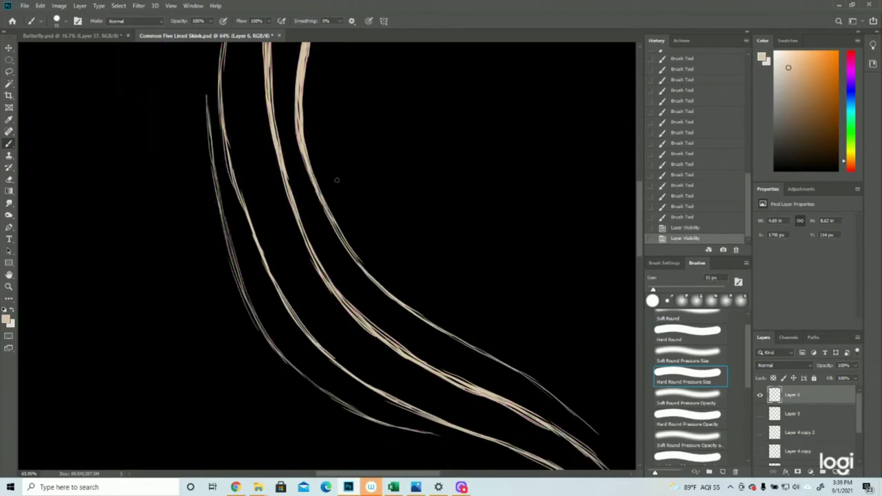
pyautogui.moveTo(299, 144)
pyautogui.mouseDown()
pyautogui.moveTo(308, 180)
pyautogui.moveTo(386, 291)
pyautogui.mouseUp()
pyautogui.moveTo(361, 260); pyautogui.dragTo(399, 299)
pyautogui.moveTo(342, 244); pyautogui.dragTo(373, 277)
pyautogui.moveTo(353, 255); pyautogui.dragTo(363, 268)
pyautogui.moveTo(397, 301); pyautogui.dragTo(433, 324)
pyautogui.moveTo(416, 315); pyautogui.dragTo(491, 357)
pyautogui.moveTo(452, 333); pyautogui.dragTo(499, 358)
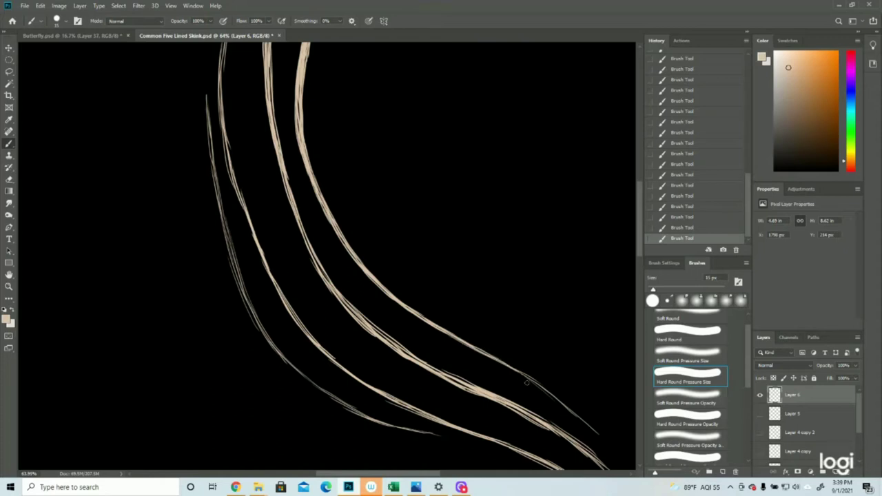
pyautogui.scroll(-3, 578, 427)
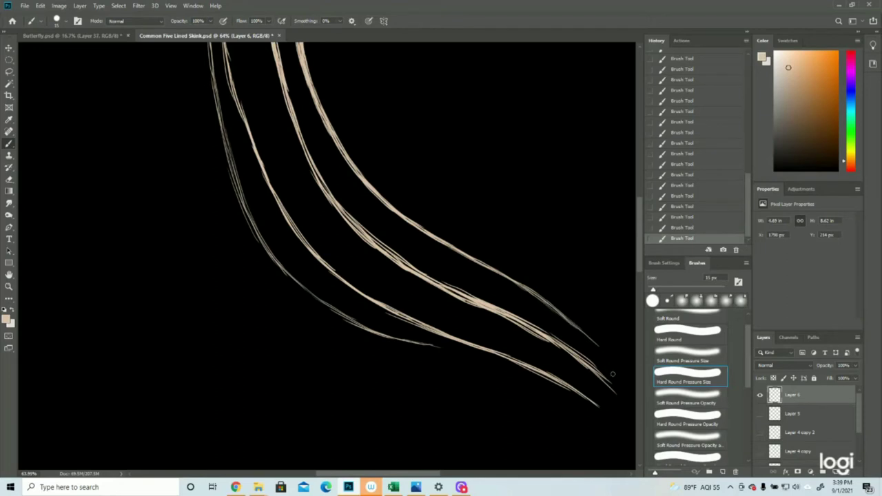
# - Fill the gaps in the central stripe from the fork junction down to the start of the body bend
pyautogui.click(9, 287)
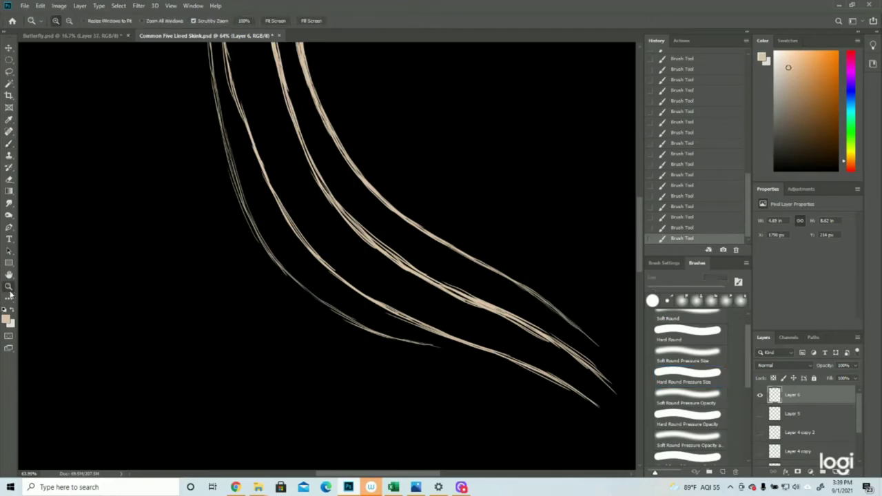
pyautogui.moveTo(217, 292); pyautogui.dragTo(186, 295)
pyautogui.moveTo(222, 93); pyautogui.dragTo(242, 97)
pyautogui.click(239, 112)
pyautogui.click(10, 144)
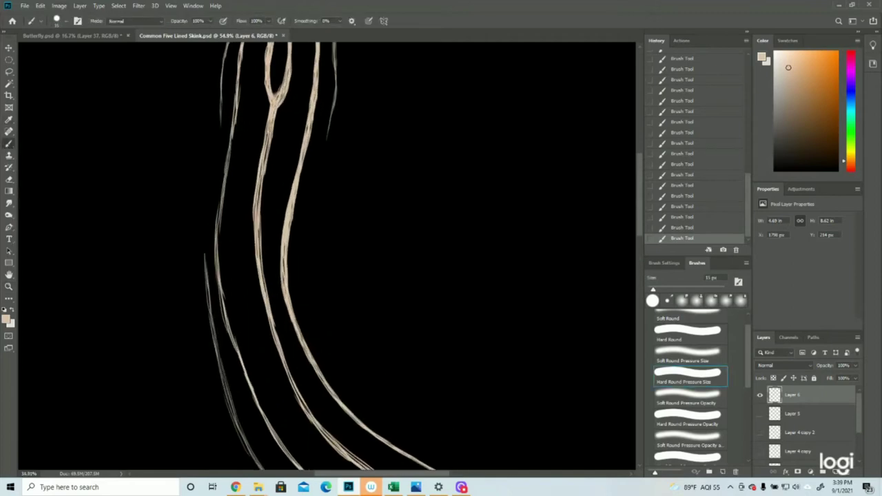
pyautogui.moveTo(272, 126); pyautogui.dragTo(266, 153)
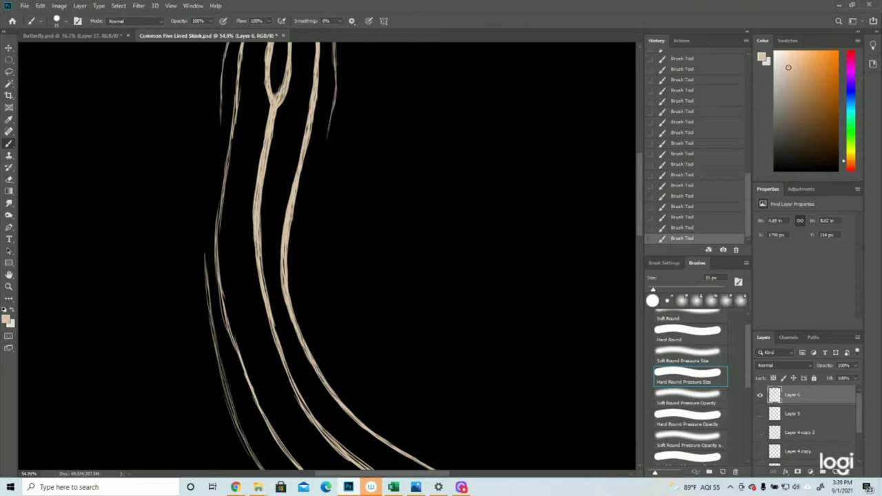
pyautogui.moveTo(254, 230); pyautogui.dragTo(265, 286)
pyautogui.moveTo(258, 254); pyautogui.dragTo(262, 274)
pyautogui.moveTo(272, 310); pyautogui.dragTo(299, 402)
pyautogui.moveTo(280, 360); pyautogui.dragTo(319, 426)
# - Thicken the central stripe through the body bend down to its tapered end at the tail base
pyautogui.scroll(-5, 337, 332)
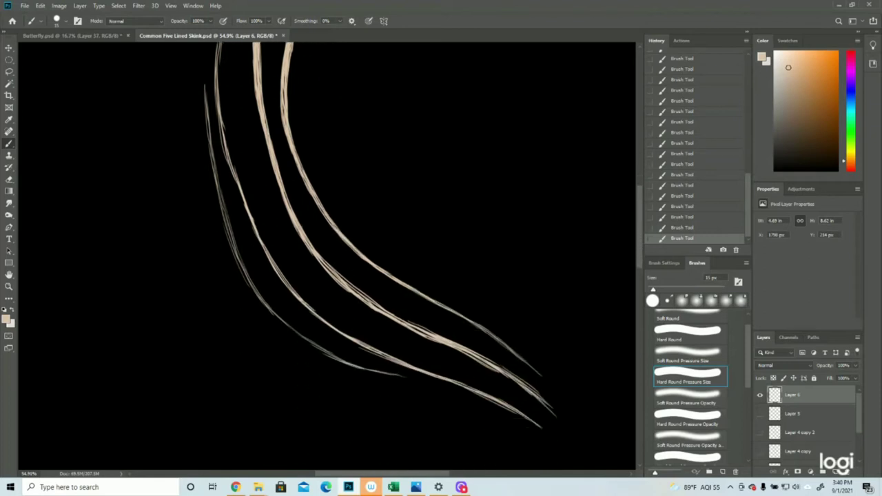
pyautogui.moveTo(295, 227)
pyautogui.mouseDown()
pyautogui.moveTo(337, 284)
pyautogui.moveTo(381, 309)
pyautogui.mouseUp()
pyautogui.moveTo(335, 279); pyautogui.dragTo(380, 310)
pyautogui.moveTo(350, 285); pyautogui.dragTo(530, 388)
pyautogui.moveTo(490, 369); pyautogui.dragTo(517, 384)
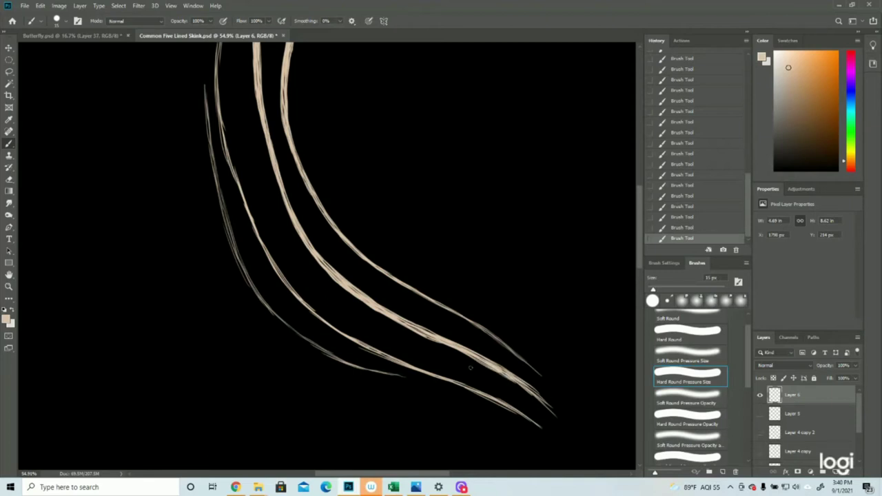
pyautogui.moveTo(419, 334); pyautogui.dragTo(437, 337)
# - Thicken the inner left stripe with beige strokes from beside the head down to the middle of the body
pyautogui.scroll(10, 475, 367)
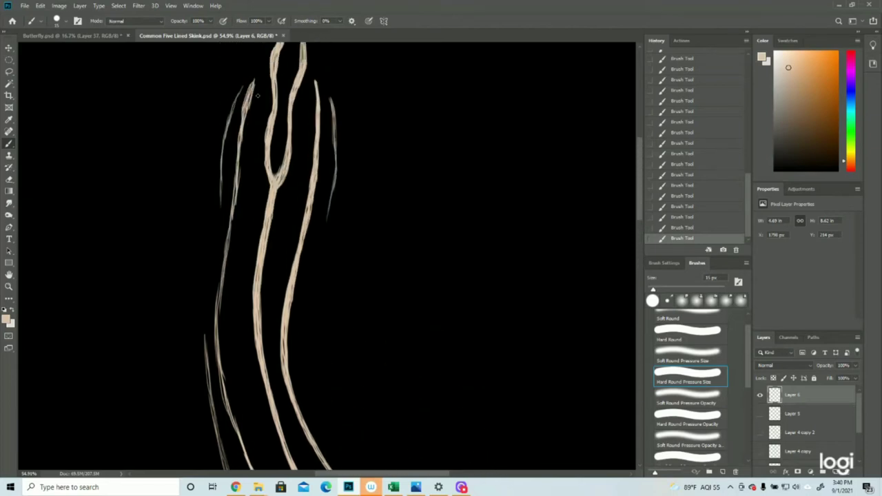
pyautogui.moveTo(252, 94); pyautogui.dragTo(244, 122)
pyautogui.moveTo(252, 85); pyautogui.dragTo(244, 131)
pyautogui.moveTo(243, 126)
pyautogui.mouseDown()
pyautogui.moveTo(232, 233)
pyautogui.moveTo(220, 262)
pyautogui.mouseUp()
pyautogui.scroll(-1, 238, 228)
pyautogui.click(761, 432)
pyautogui.click(760, 433)
pyautogui.moveTo(220, 243); pyautogui.dragTo(221, 303)
pyautogui.moveTo(219, 271); pyautogui.dragTo(230, 366)
pyautogui.moveTo(219, 324); pyautogui.dragTo(242, 394)
# - Fill in the inner left stripe along the lower body bend with beige strokes
pyautogui.scroll(-5, 423, 257)
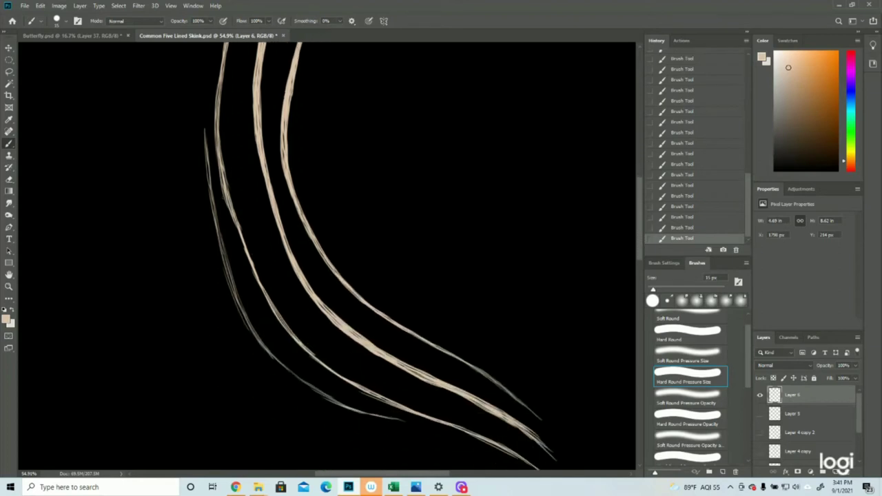
pyautogui.moveTo(223, 199); pyautogui.dragTo(251, 264)
pyautogui.moveTo(236, 228)
pyautogui.mouseDown()
pyautogui.moveTo(269, 294)
pyautogui.moveTo(265, 287)
pyautogui.mouseUp()
pyautogui.moveTo(240, 233); pyautogui.dragTo(266, 288)
pyautogui.moveTo(248, 248); pyautogui.dragTo(300, 339)
pyautogui.moveTo(280, 311); pyautogui.dragTo(330, 367)
pyautogui.moveTo(269, 296); pyautogui.dragTo(292, 334)
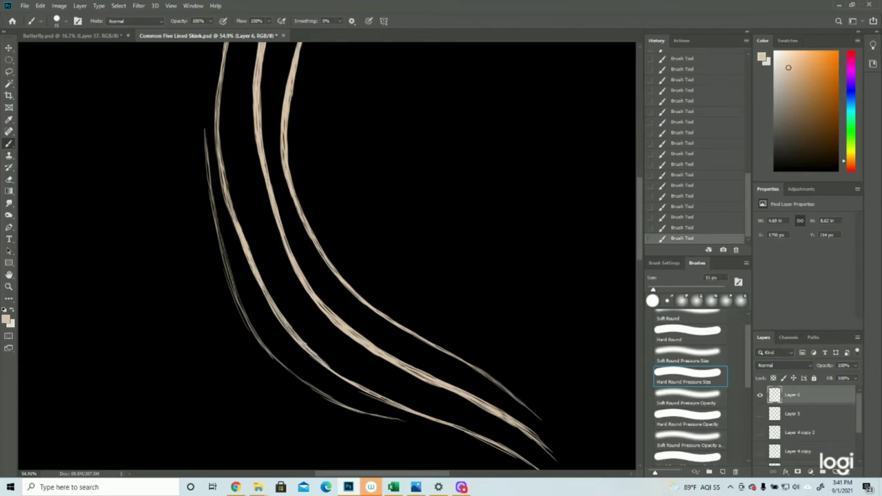
# - Add beige strokes to the short outer stripe left of the head and thicken the outermost left body stripe
pyautogui.scroll(1, 463, 394)
pyautogui.scroll(1, 452, 393)
pyautogui.scroll(10, 452, 393)
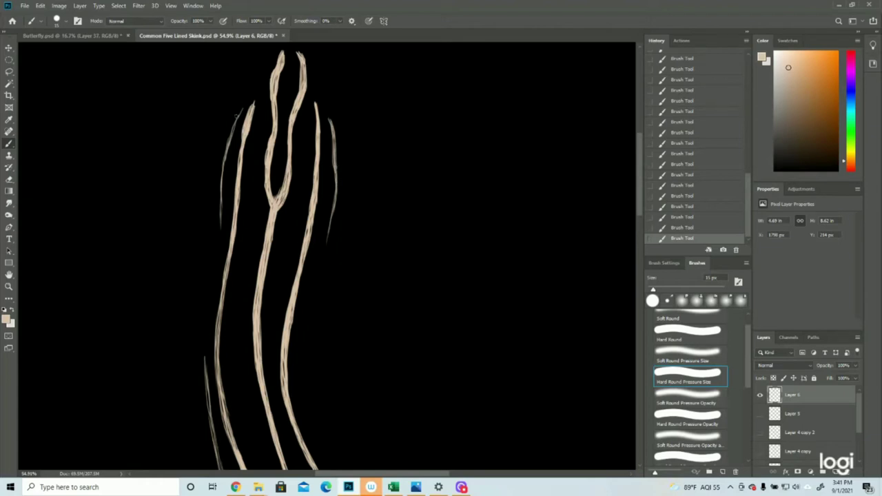
pyautogui.moveTo(241, 110); pyautogui.dragTo(229, 143)
pyautogui.scroll(-5, 215, 233)
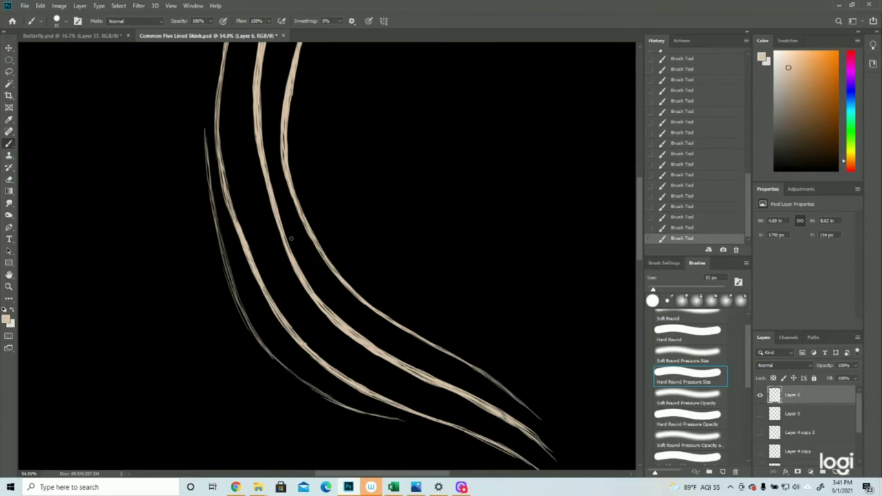
pyautogui.moveTo(204, 156); pyautogui.dragTo(208, 185)
pyautogui.click(675, 229)
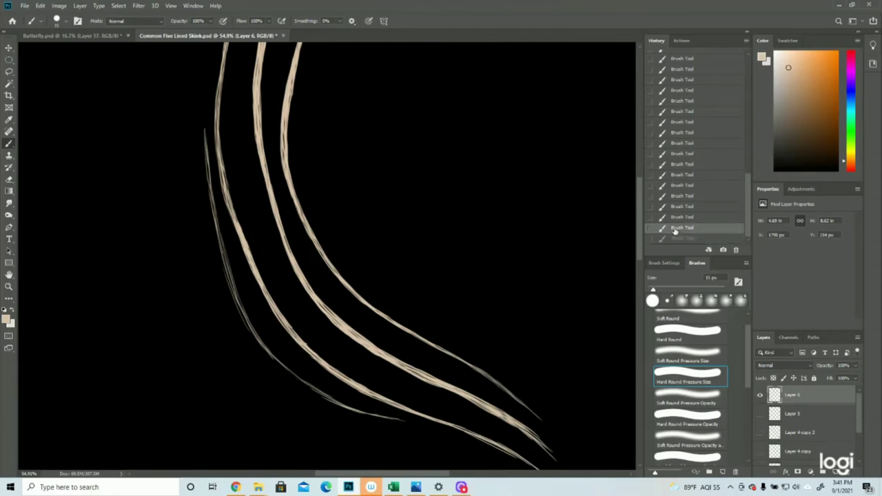
pyautogui.hotkey('ctrl', 'shift', 'z')
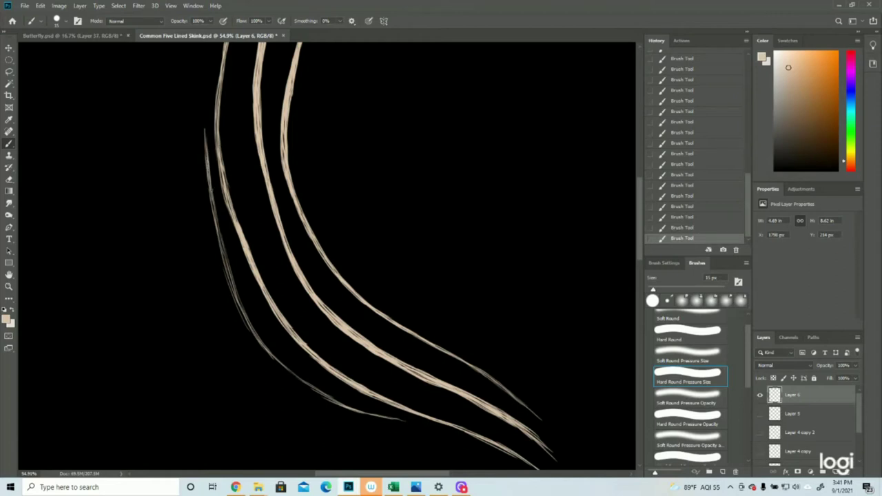
pyautogui.moveTo(217, 215); pyautogui.dragTo(228, 262)
pyautogui.moveTo(219, 231)
pyautogui.mouseDown()
pyautogui.moveTo(253, 337)
pyautogui.moveTo(307, 386)
pyautogui.moveTo(277, 367)
pyautogui.moveTo(332, 402)
pyautogui.mouseUp()
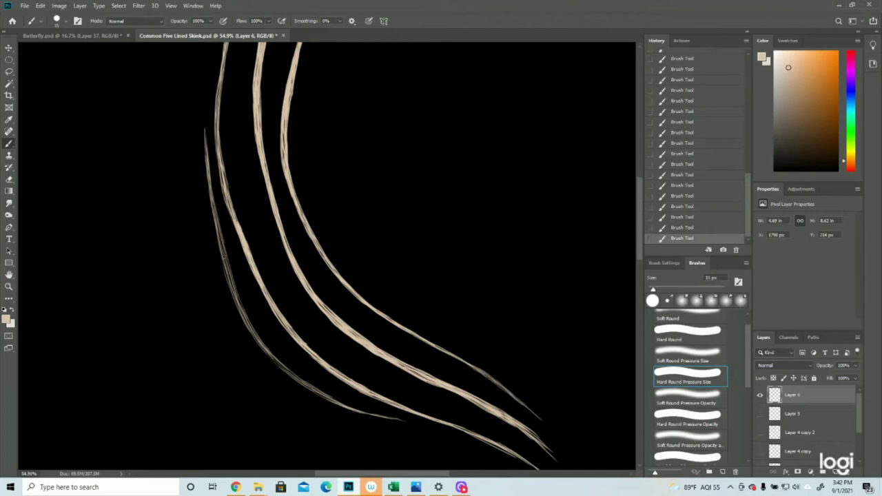
# - Zoom out to the whole canvas and save the skink document
pyautogui.scroll(-2, 239, 315)
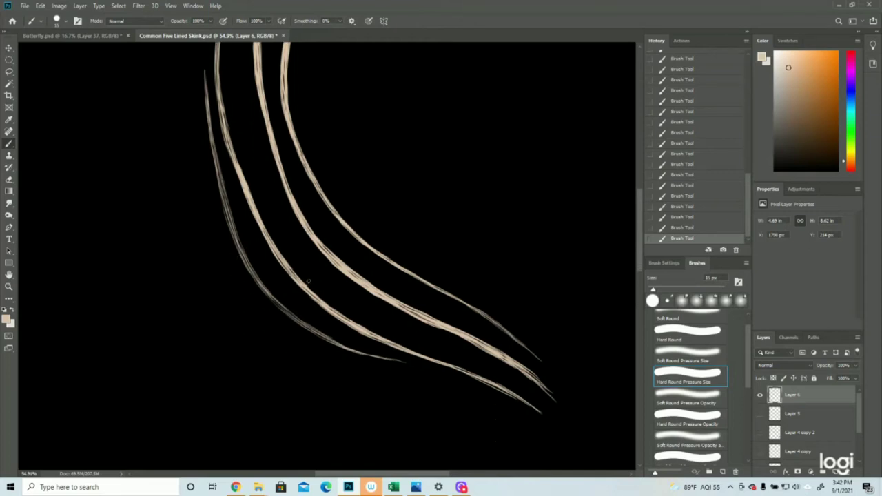
pyautogui.click(9, 286)
pyautogui.moveTo(370, 296); pyautogui.dragTo(344, 301)
pyautogui.scroll(-3, 345, 301)
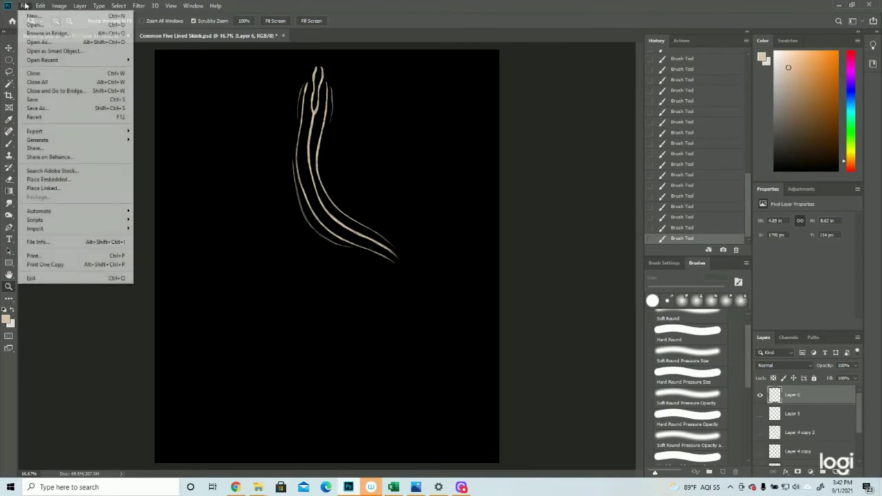
pyautogui.click(76, 99)
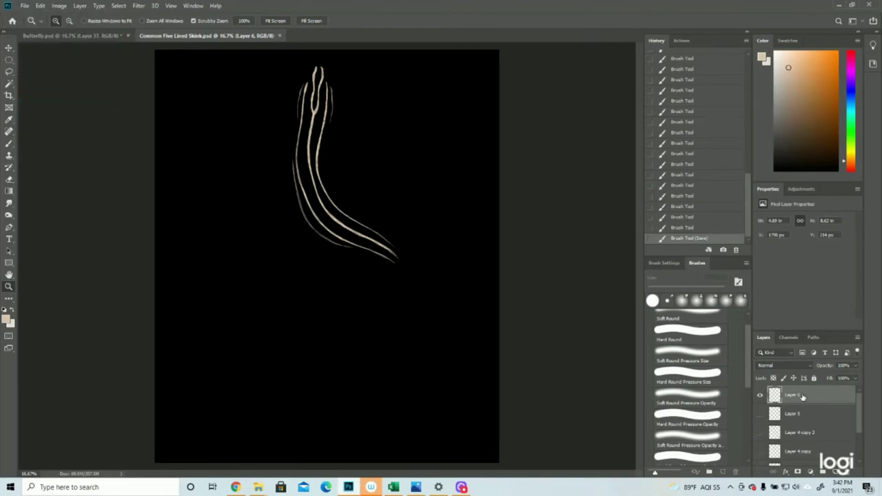
# - Add a new layer above Layer 6 and show the Layer 4 copy 2 sketch
pyautogui.click(836, 472)
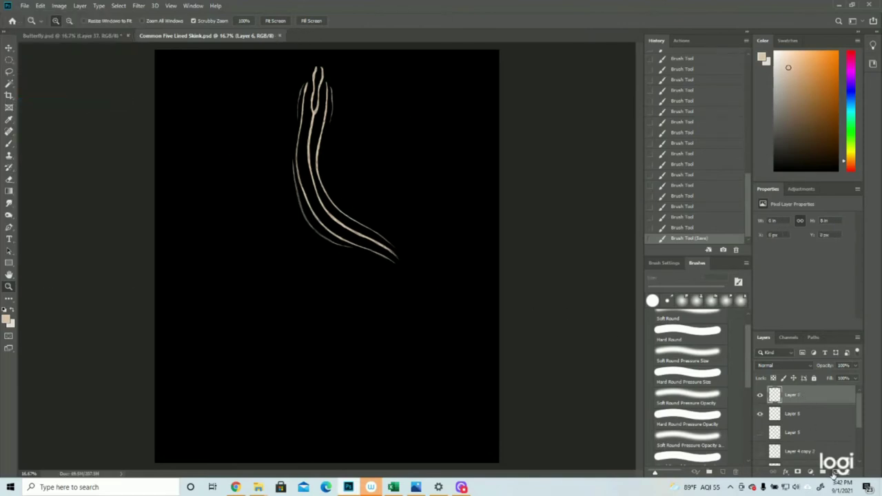
pyautogui.click(760, 453)
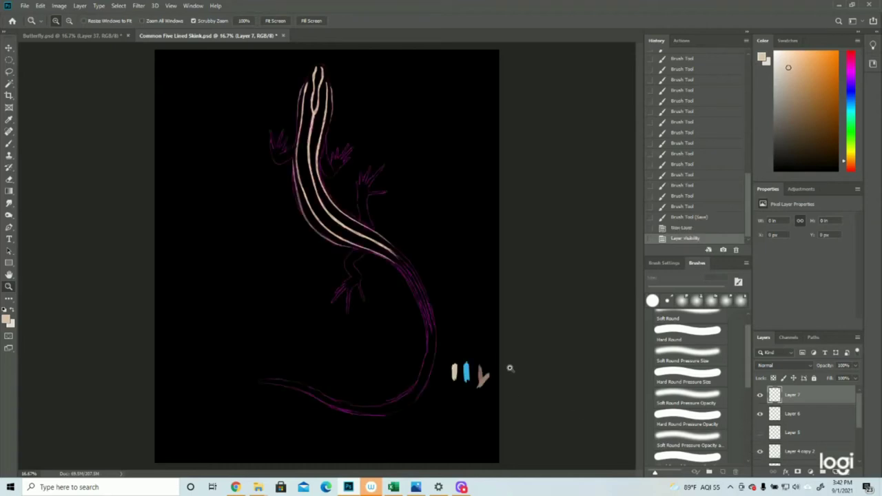
# - Set the foreground color to blue #3cb3ea sampled from the blue swatch beside the tail
pyautogui.click(510, 366)
pyautogui.click(8, 318)
pyautogui.click(582, 354)
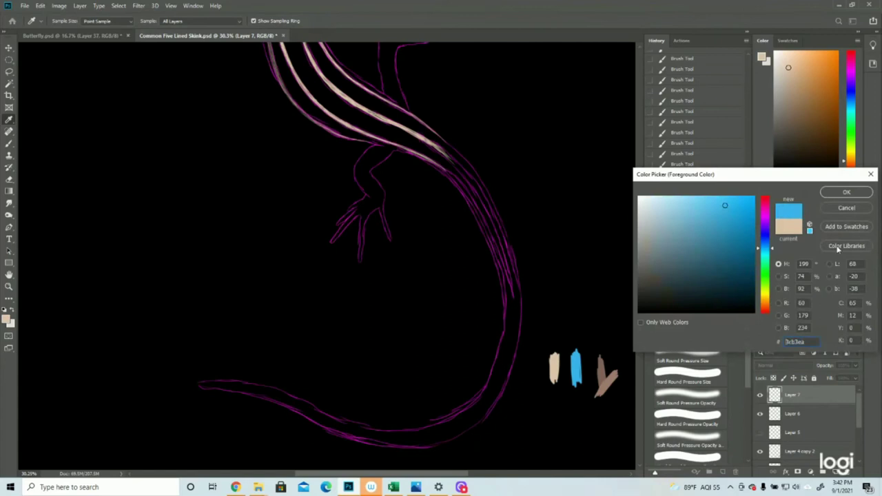
pyautogui.click(842, 193)
# - Paint blue strokes continuing the central stripe from its beige end down the upper tail
pyautogui.moveTo(518, 166); pyautogui.dragTo(537, 163)
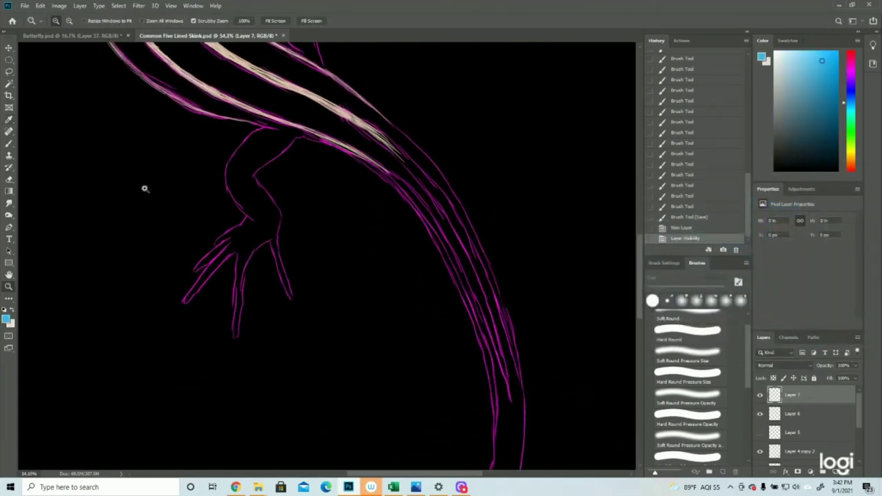
pyautogui.click(11, 145)
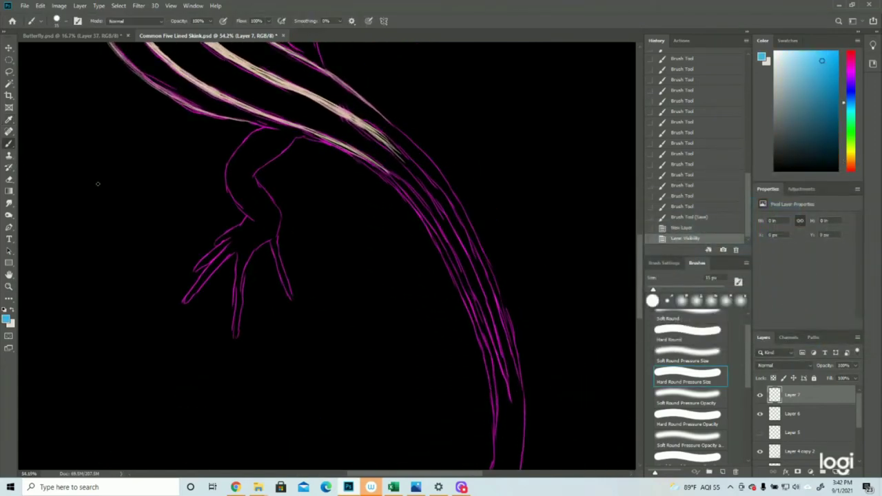
pyautogui.moveTo(384, 135)
pyautogui.mouseDown()
pyautogui.moveTo(432, 186)
pyautogui.moveTo(403, 159)
pyautogui.moveTo(419, 177)
pyautogui.mouseUp()
pyautogui.moveTo(388, 144); pyautogui.dragTo(408, 162)
pyautogui.moveTo(363, 127); pyautogui.dragTo(445, 211)
pyautogui.moveTo(416, 169)
pyautogui.mouseDown()
pyautogui.moveTo(451, 219)
pyautogui.moveTo(445, 203)
pyautogui.moveTo(451, 209)
pyautogui.moveTo(473, 254)
pyautogui.mouseUp()
pyautogui.moveTo(448, 210)
pyautogui.mouseDown()
pyautogui.moveTo(471, 253)
pyautogui.moveTo(459, 228)
pyautogui.mouseUp()
pyautogui.moveTo(436, 194); pyautogui.dragTo(472, 254)
pyautogui.moveTo(446, 210); pyautogui.dragTo(486, 286)
pyautogui.moveTo(466, 239); pyautogui.dragTo(493, 302)
pyautogui.moveTo(481, 268); pyautogui.dragTo(501, 321)
pyautogui.moveTo(474, 248); pyautogui.dragTo(493, 305)
pyautogui.scroll(-2, 484, 333)
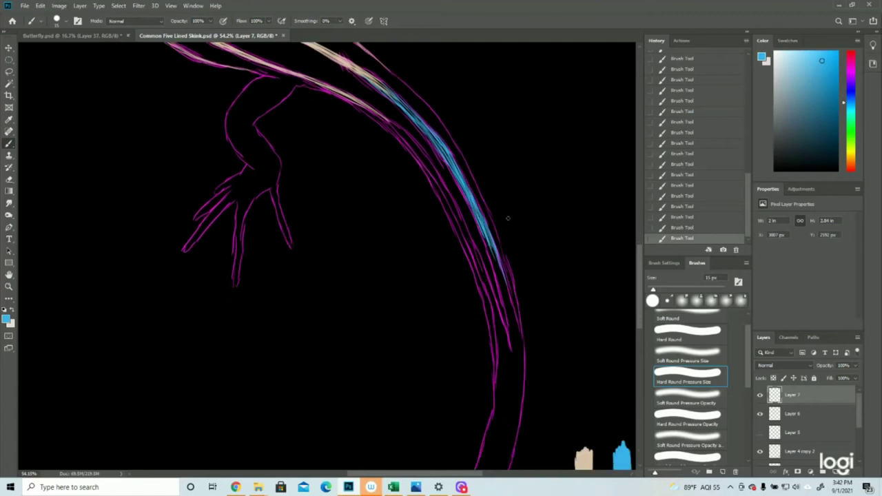
# - Extend the blue central tail stripe to a tapered tip where the sketched tail stripes end
pyautogui.moveTo(487, 234); pyautogui.dragTo(522, 344)
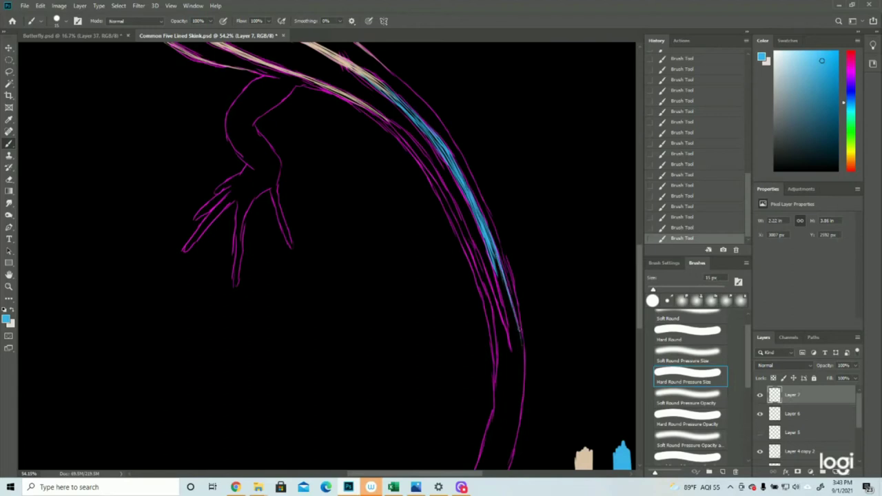
pyautogui.moveTo(494, 250); pyautogui.dragTo(511, 313)
pyautogui.moveTo(500, 276); pyautogui.dragTo(514, 318)
pyautogui.moveTo(494, 259); pyautogui.dragTo(516, 359)
pyautogui.moveTo(507, 307); pyautogui.dragTo(523, 369)
pyautogui.moveTo(514, 326); pyautogui.dragTo(515, 376)
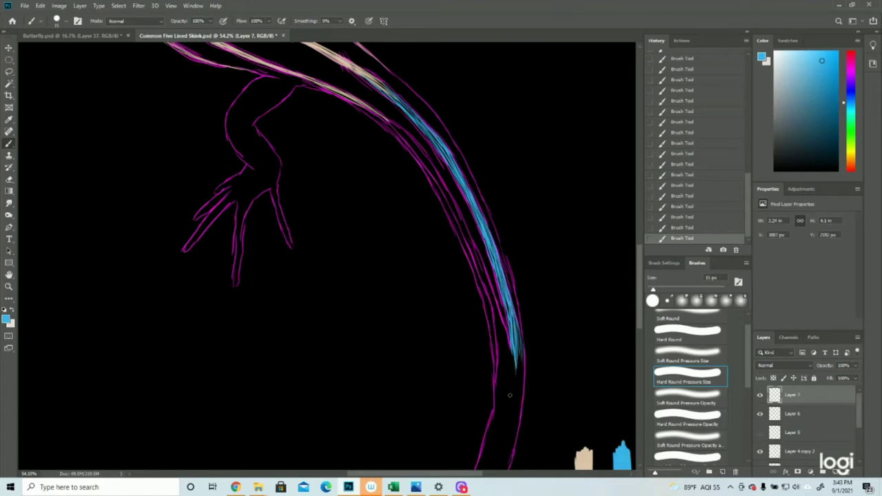
# - Paint blue strokes continuing the inner side stripe from its beige end down the upper tail beside the central blue stripe
pyautogui.scroll(2, 510, 395)
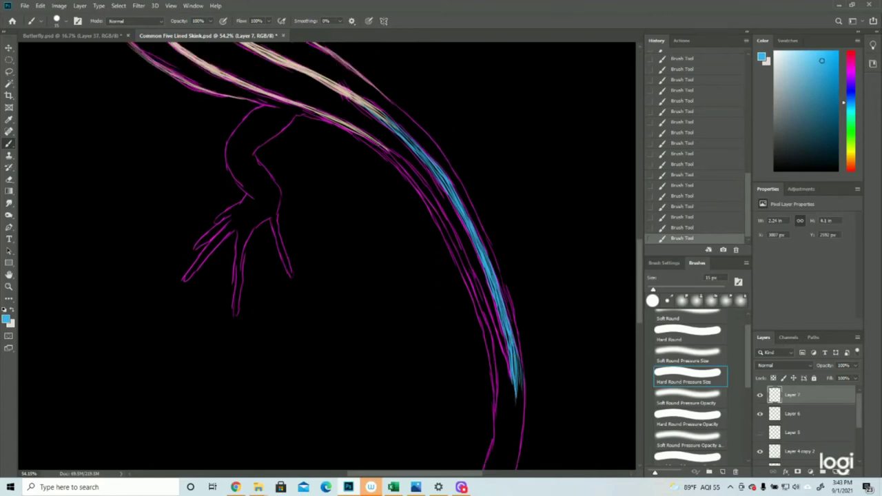
pyautogui.moveTo(388, 151); pyautogui.dragTo(412, 172)
pyautogui.moveTo(399, 159); pyautogui.dragTo(431, 198)
pyautogui.moveTo(415, 173); pyautogui.dragTo(435, 204)
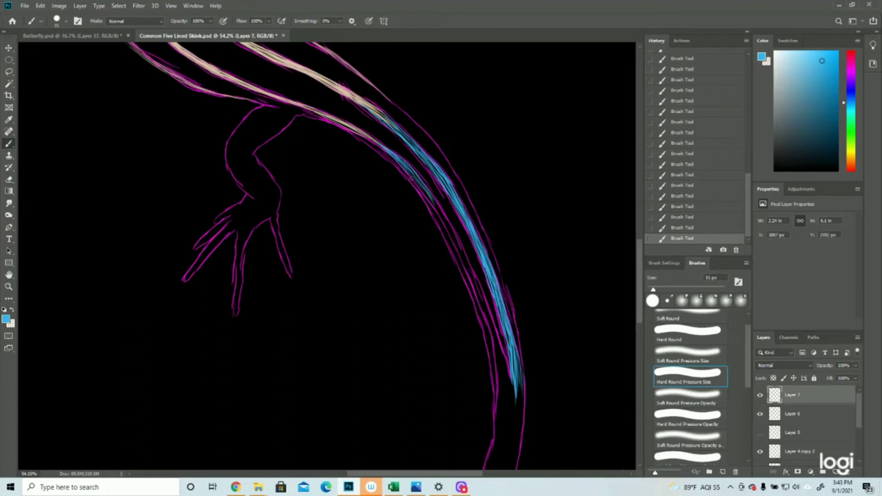
pyautogui.moveTo(412, 174); pyautogui.dragTo(434, 206)
pyautogui.moveTo(406, 167); pyautogui.dragTo(454, 241)
pyautogui.moveTo(437, 209); pyautogui.dragTo(452, 236)
pyautogui.moveTo(449, 230); pyautogui.dragTo(462, 256)
pyautogui.moveTo(437, 206); pyautogui.dragTo(457, 243)
pyautogui.moveTo(427, 186); pyautogui.dragTo(475, 280)
pyautogui.moveTo(455, 239)
pyautogui.mouseDown()
pyautogui.moveTo(472, 275)
pyautogui.moveTo(454, 232)
pyautogui.moveTo(481, 305)
pyautogui.mouseUp()
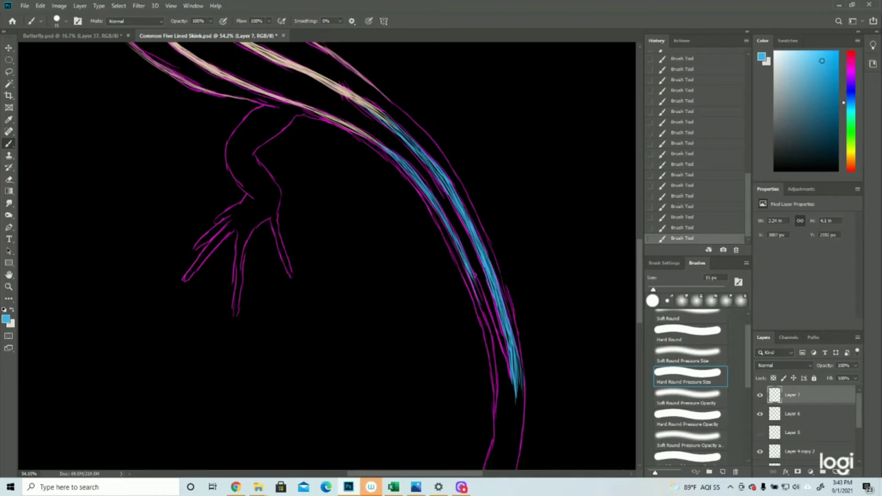
pyautogui.moveTo(471, 272)
pyautogui.mouseDown()
pyautogui.moveTo(506, 364)
pyautogui.moveTo(481, 308)
pyautogui.moveTo(497, 342)
pyautogui.mouseUp()
pyautogui.moveTo(484, 306); pyautogui.dragTo(502, 367)
pyautogui.moveTo(495, 336); pyautogui.dragTo(513, 396)
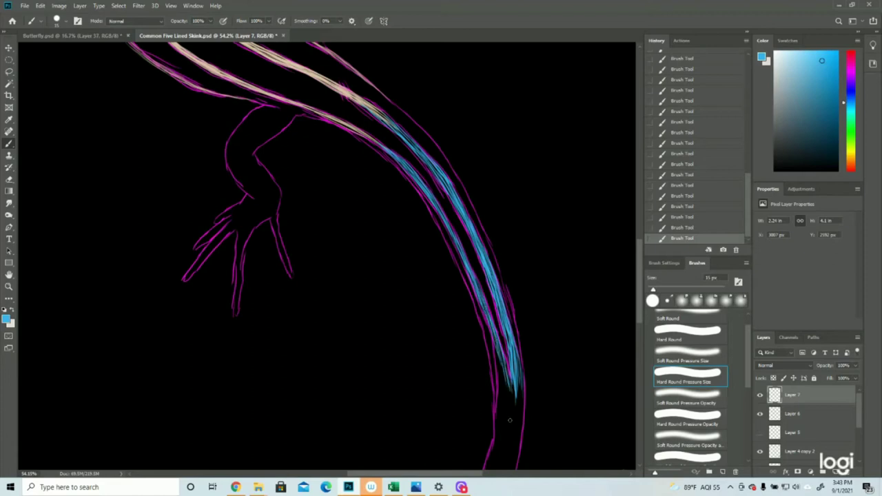
# - Join the tips of the two blue stripes with strokes that spread across the full width of the sketched tail
pyautogui.scroll(-3, 510, 420)
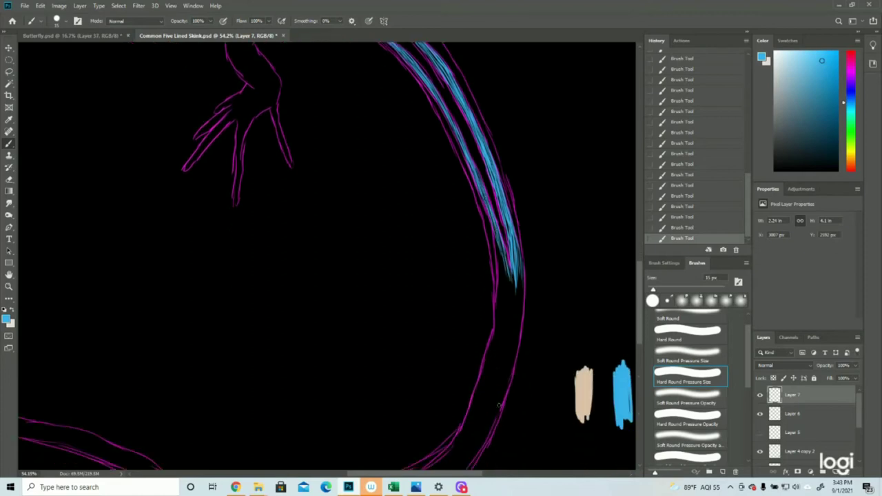
pyautogui.moveTo(497, 243); pyautogui.dragTo(502, 272)
pyautogui.moveTo(490, 221); pyautogui.dragTo(499, 271)
pyautogui.moveTo(499, 238); pyautogui.dragTo(507, 290)
pyautogui.moveTo(503, 255); pyautogui.dragTo(495, 332)
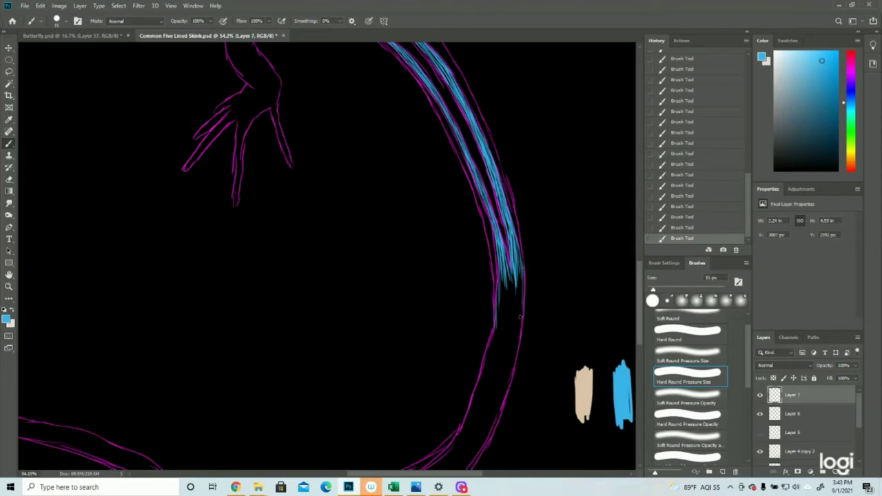
pyautogui.moveTo(520, 270)
pyautogui.mouseDown()
pyautogui.moveTo(516, 317)
pyautogui.moveTo(512, 305)
pyautogui.moveTo(500, 324)
pyautogui.moveTo(501, 306)
pyautogui.moveTo(496, 328)
pyautogui.mouseUp()
pyautogui.moveTo(501, 291); pyautogui.dragTo(499, 329)
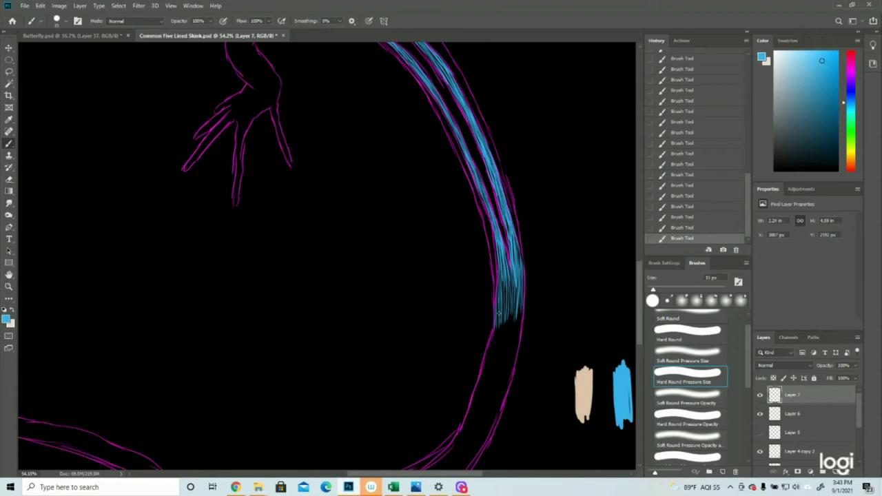
# - Check the blue tail on the whole canvas with the Layer 4 copy 2 sketch hidden, and show the sketch again
pyautogui.click(760, 451)
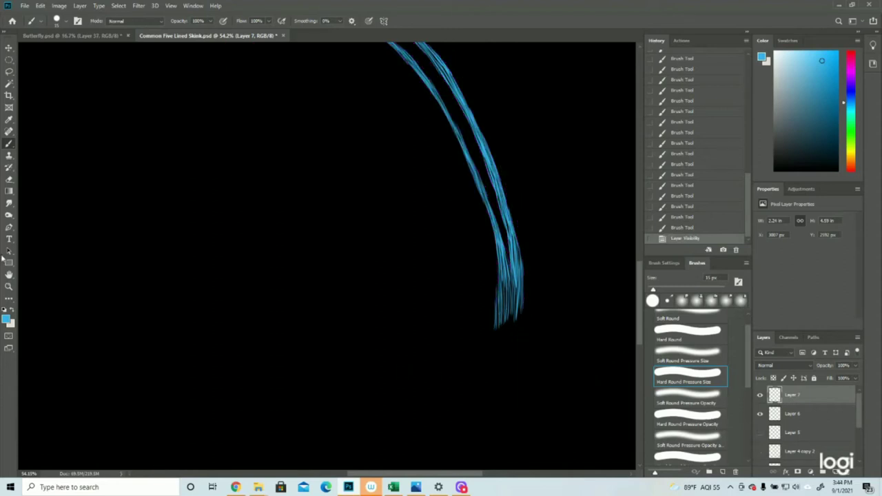
pyautogui.click(9, 287)
pyautogui.moveTo(440, 273); pyautogui.dragTo(386, 277)
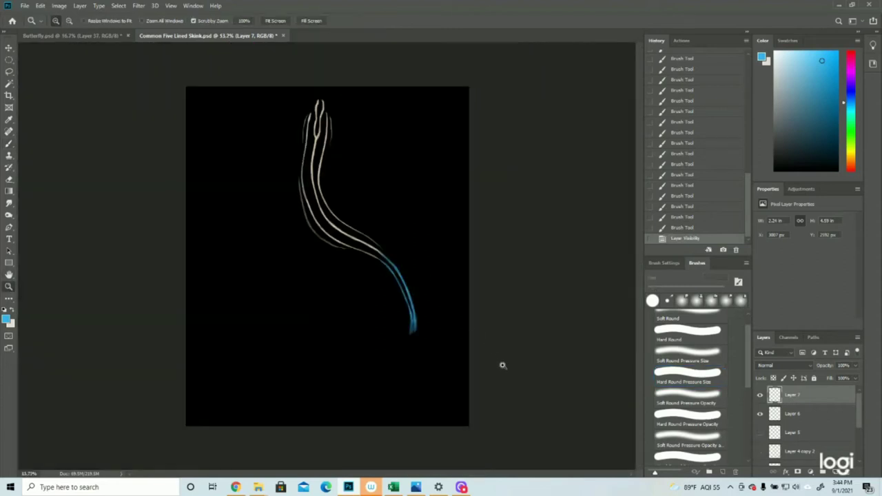
pyautogui.click(761, 452)
pyautogui.scroll(4, 414, 427)
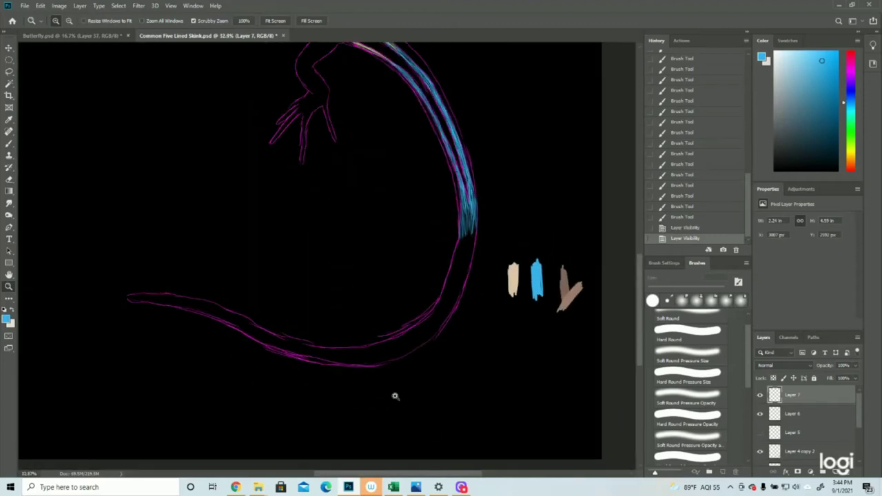
# - Extend the blue strokes across the tail's width just below the section where the stripes merge
pyautogui.click(10, 144)
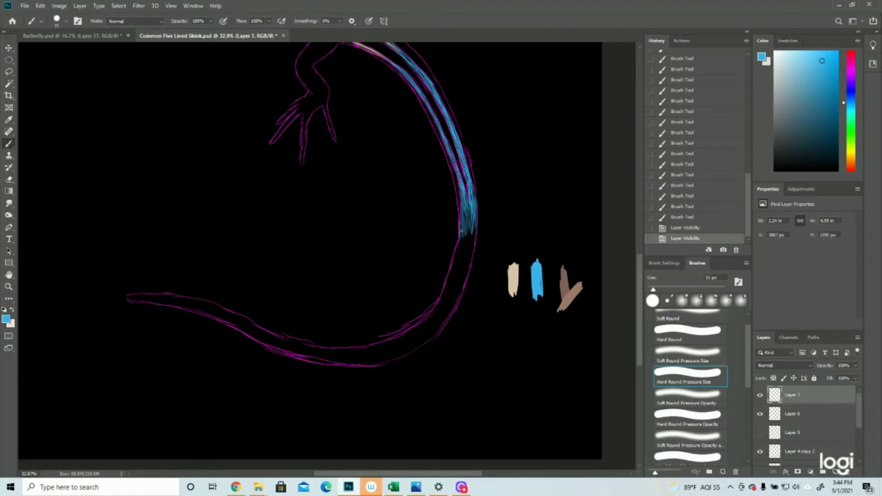
pyautogui.moveTo(461, 219); pyautogui.dragTo(457, 258)
pyautogui.moveTo(462, 235); pyautogui.dragTo(461, 259)
pyautogui.moveTo(465, 229); pyautogui.dragTo(463, 260)
pyautogui.moveTo(469, 230); pyautogui.dragTo(468, 267)
pyautogui.moveTo(473, 243); pyautogui.dragTo(464, 279)
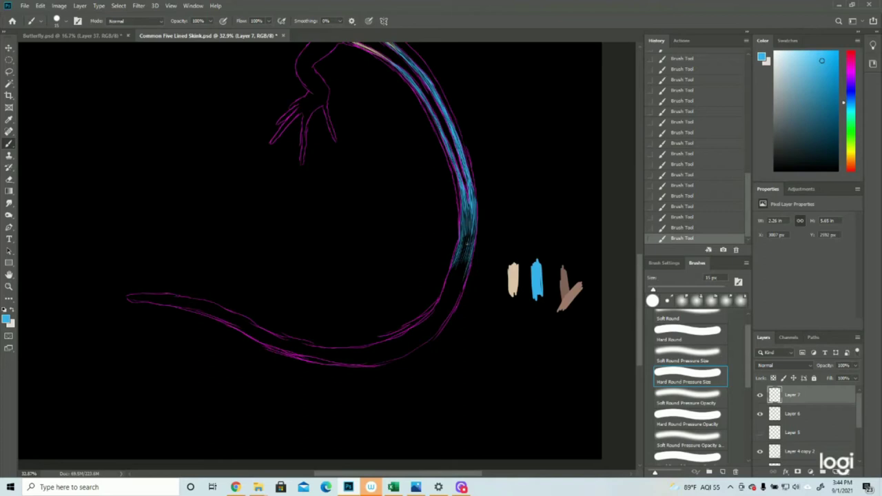
# - Continue the blue strokes down the tail, between its outlines, to where the lower bend begins
pyautogui.moveTo(470, 248); pyautogui.dragTo(463, 278)
pyautogui.moveTo(464, 244); pyautogui.dragTo(460, 265)
pyautogui.moveTo(464, 241); pyautogui.dragTo(445, 302)
pyautogui.moveTo(456, 263)
pyautogui.mouseDown()
pyautogui.moveTo(441, 304)
pyautogui.moveTo(443, 289)
pyautogui.moveTo(453, 302)
pyautogui.moveTo(446, 319)
pyautogui.mouseUp()
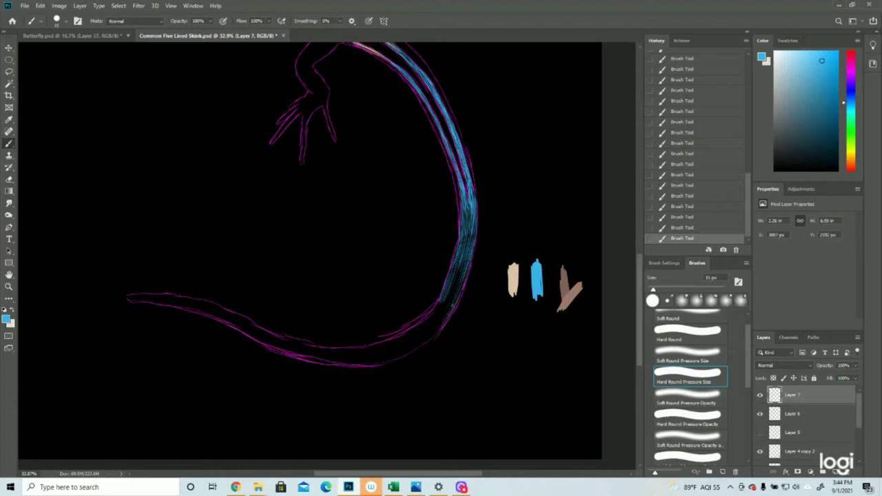
pyautogui.moveTo(459, 289); pyautogui.dragTo(444, 317)
pyautogui.moveTo(461, 266); pyautogui.dragTo(445, 303)
pyautogui.moveTo(457, 268); pyautogui.dragTo(444, 311)
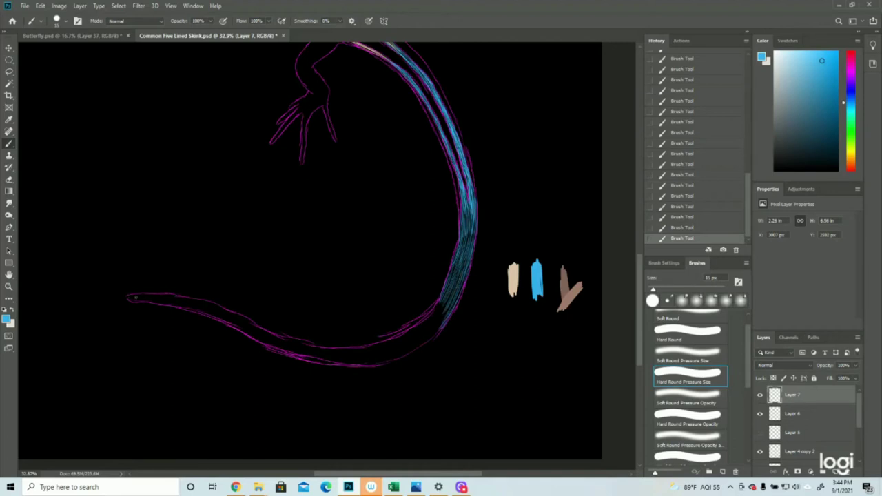
# - Fill the rest of the tail with blue strokes from its tip through the lower bend to the painted section
pyautogui.moveTo(143, 296)
pyautogui.mouseDown()
pyautogui.moveTo(174, 298)
pyautogui.moveTo(136, 301)
pyautogui.moveTo(205, 301)
pyautogui.moveTo(166, 296)
pyautogui.mouseUp()
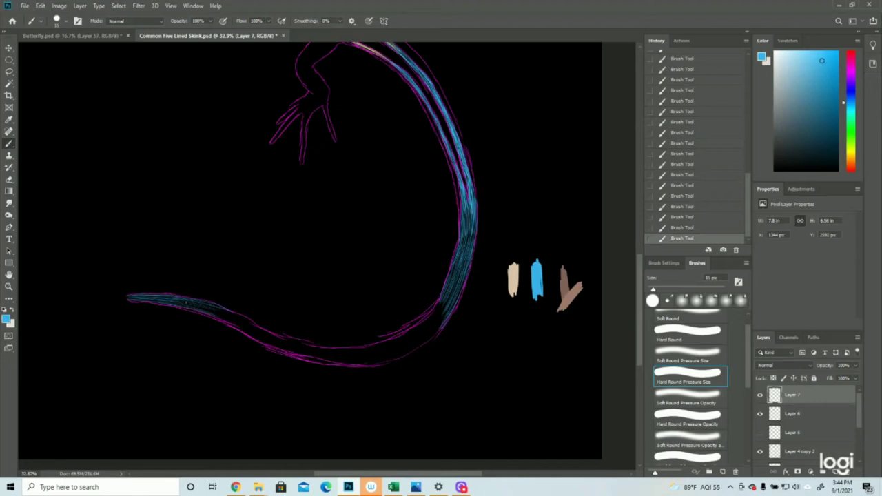
pyautogui.moveTo(200, 307); pyautogui.dragTo(263, 339)
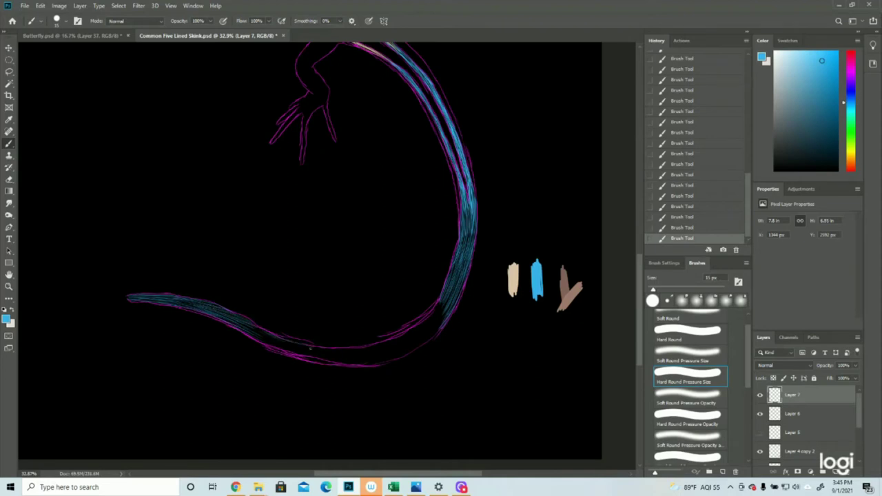
pyautogui.moveTo(285, 342)
pyautogui.mouseDown()
pyautogui.moveTo(309, 353)
pyautogui.moveTo(287, 351)
pyautogui.moveTo(354, 350)
pyautogui.moveTo(375, 363)
pyautogui.mouseUp()
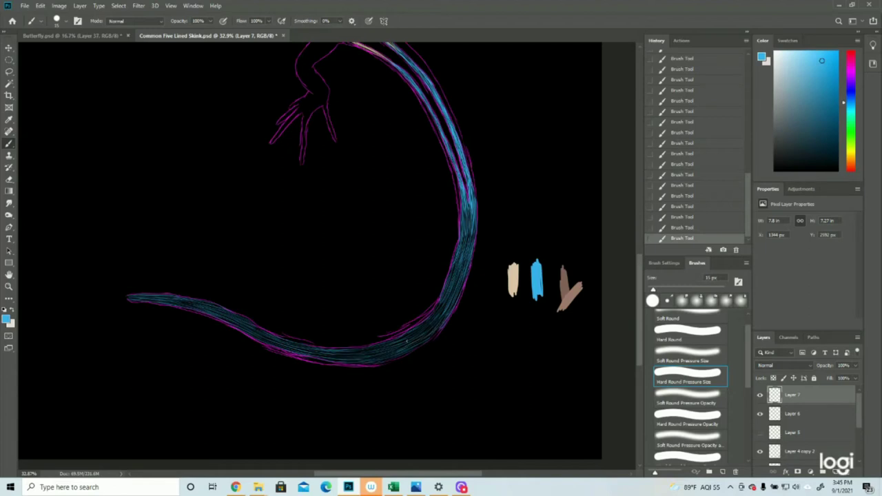
# - Hide the Layer 4 copy 2 sketch and smooth the tail's inner edge with blue strokes along the lower curve
pyautogui.click(761, 452)
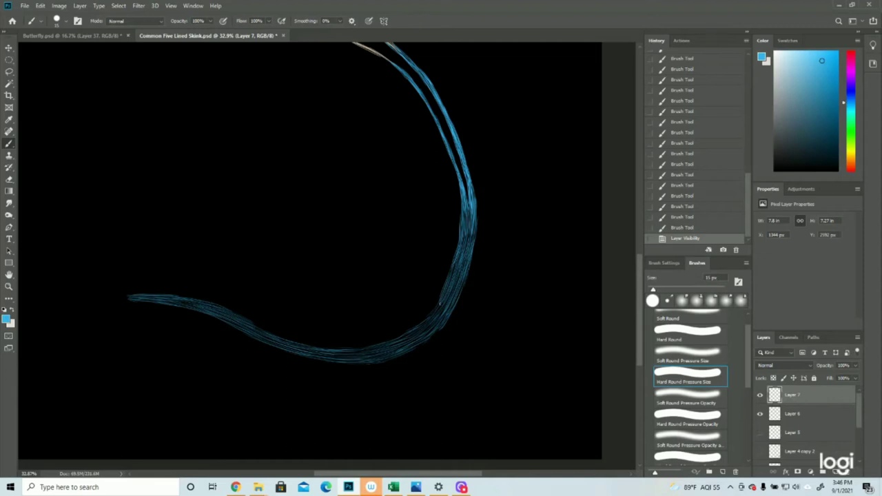
pyautogui.moveTo(442, 293); pyautogui.dragTo(414, 328)
pyautogui.moveTo(414, 329); pyautogui.dragTo(407, 334)
pyautogui.moveTo(219, 306); pyautogui.dragTo(277, 333)
pyautogui.moveTo(279, 333)
pyautogui.mouseDown()
pyautogui.moveTo(259, 325)
pyautogui.moveTo(327, 346)
pyautogui.moveTo(280, 338)
pyautogui.moveTo(350, 346)
pyautogui.moveTo(302, 344)
pyautogui.moveTo(358, 346)
pyautogui.moveTo(306, 346)
pyautogui.moveTo(341, 349)
pyautogui.moveTo(331, 348)
pyautogui.moveTo(377, 343)
pyautogui.moveTo(328, 346)
pyautogui.moveTo(417, 328)
pyautogui.moveTo(363, 344)
pyautogui.moveTo(402, 335)
pyautogui.mouseUp()
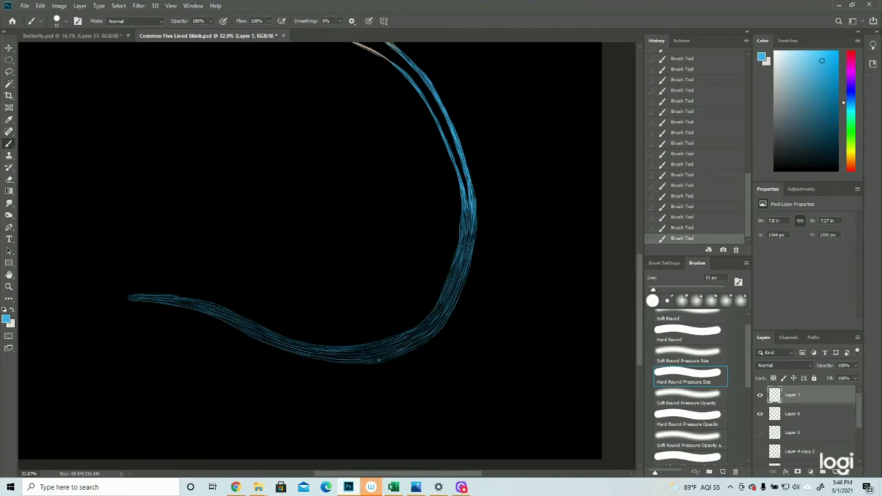
# - Build up denser blue strokes over the tail from the merged stripes to the tip
pyautogui.scroll(2, 378, 359)
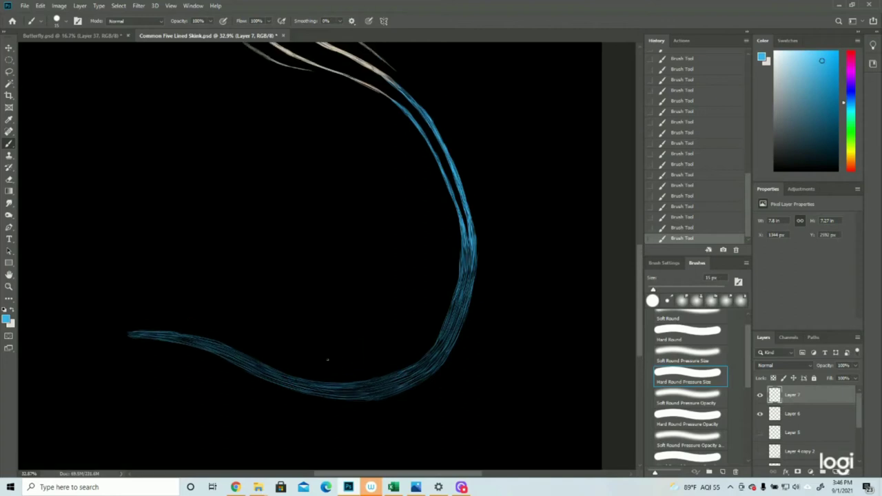
pyautogui.click(9, 286)
pyautogui.moveTo(453, 342)
pyautogui.mouseDown()
pyautogui.moveTo(417, 345)
pyautogui.moveTo(448, 346)
pyautogui.mouseUp()
pyautogui.click(9, 143)
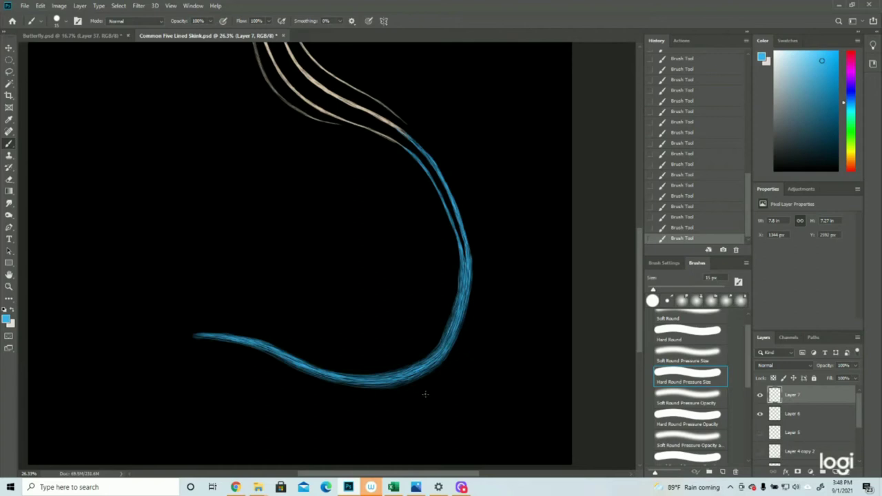
# - View the whole skink on the canvas and save the document
pyautogui.click(9, 286)
pyautogui.moveTo(350, 296); pyautogui.dragTo(298, 304)
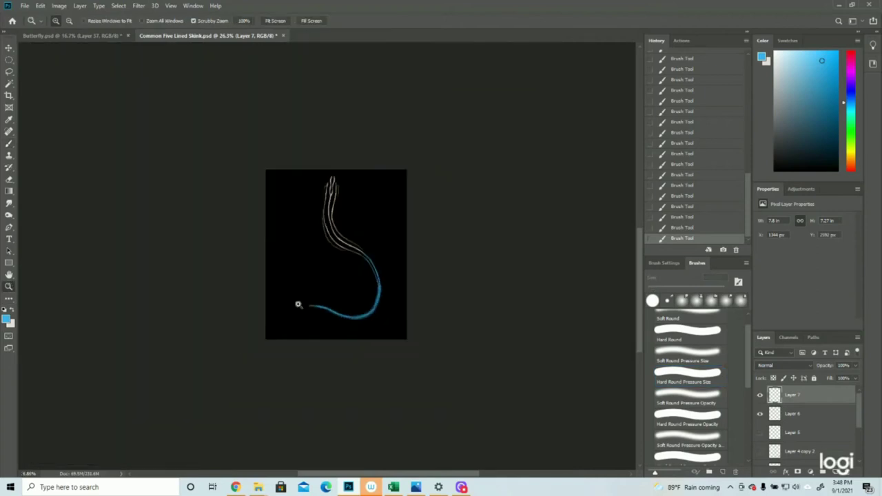
pyautogui.click(350, 193)
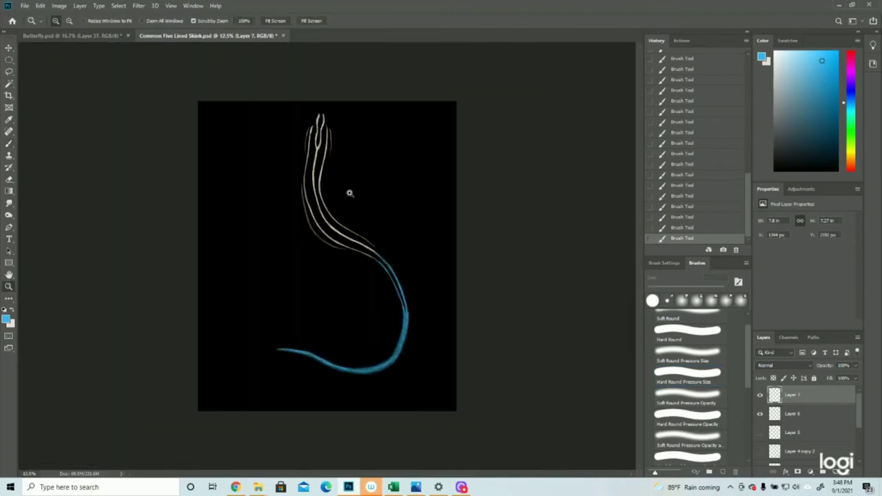
pyautogui.click(22, 7)
pyautogui.click(35, 101)
# - Add a new layer directly above Layer 5 and show the Layer 4 copy 2 sketch
pyautogui.click(798, 437)
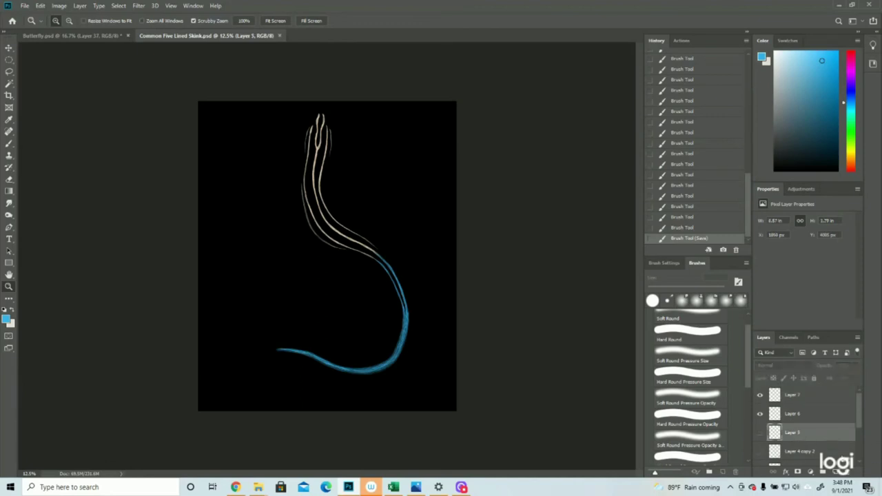
pyautogui.click(834, 473)
pyautogui.click(760, 433)
# - Set the foreground color to the brown sampled from the brown swatch beside the tail
pyautogui.moveTo(480, 334); pyautogui.dragTo(501, 336)
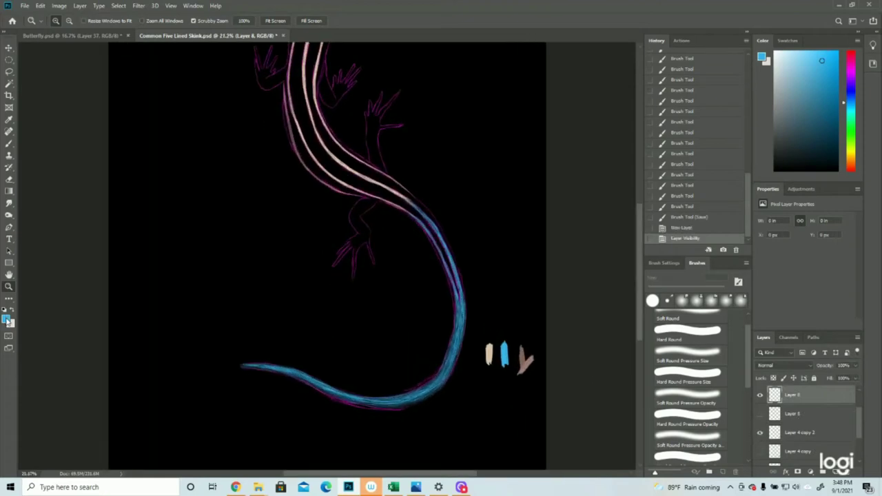
pyautogui.click(6, 319)
pyautogui.click(531, 359)
pyautogui.click(843, 194)
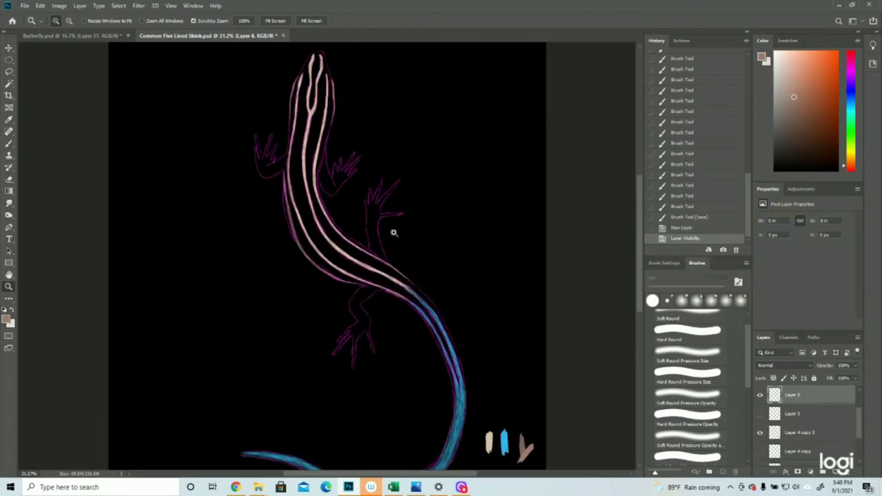
# - Paint thin brown strokes from the snout down the left side of the head, around the beige stripes
pyautogui.scroll(2, 394, 233)
pyautogui.click(301, 103)
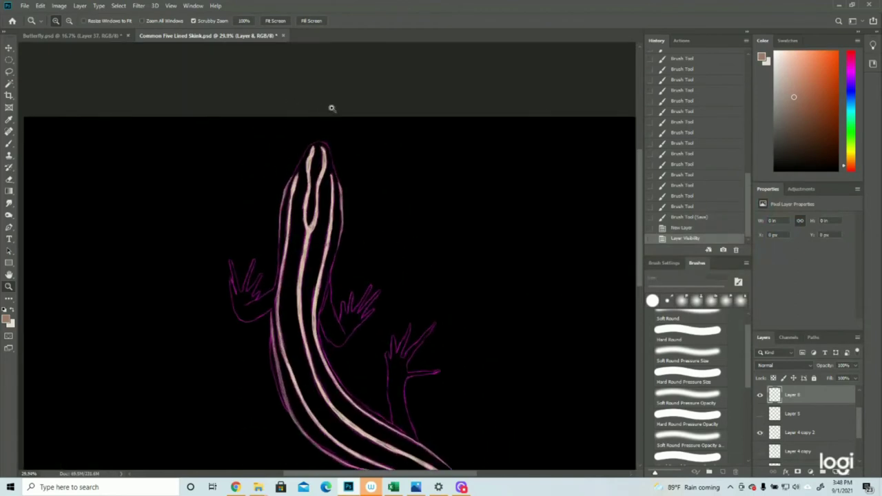
pyautogui.click(8, 146)
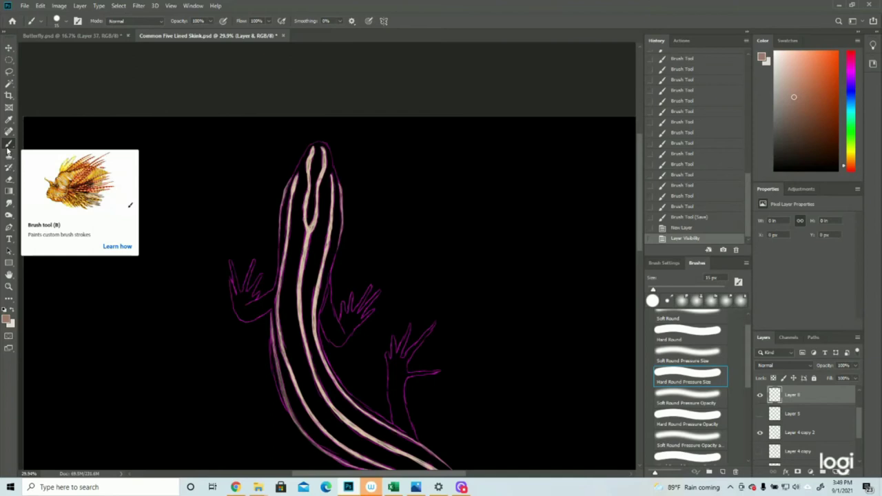
pyautogui.moveTo(322, 146); pyautogui.dragTo(311, 142)
pyautogui.moveTo(313, 149); pyautogui.dragTo(302, 164)
pyautogui.moveTo(295, 184); pyautogui.dragTo(298, 172)
pyautogui.moveTo(285, 218); pyautogui.dragTo(293, 187)
pyautogui.moveTo(284, 240); pyautogui.dragTo(285, 203)
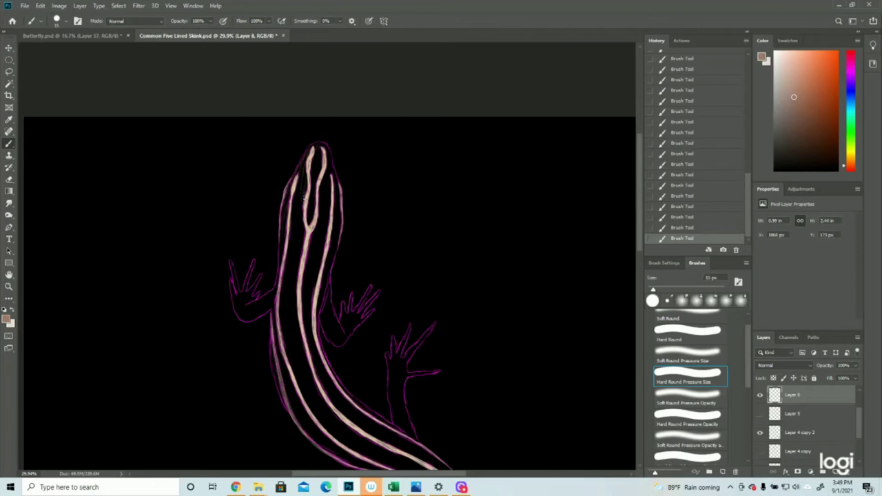
# - Continue the brown strokes down the left side of the neck to the front leg
pyautogui.moveTo(301, 191); pyautogui.dragTo(297, 262)
pyautogui.moveTo(297, 219)
pyautogui.mouseDown()
pyautogui.moveTo(292, 282)
pyautogui.moveTo(293, 261)
pyautogui.moveTo(291, 269)
pyautogui.mouseUp()
pyautogui.moveTo(291, 238); pyautogui.dragTo(284, 285)
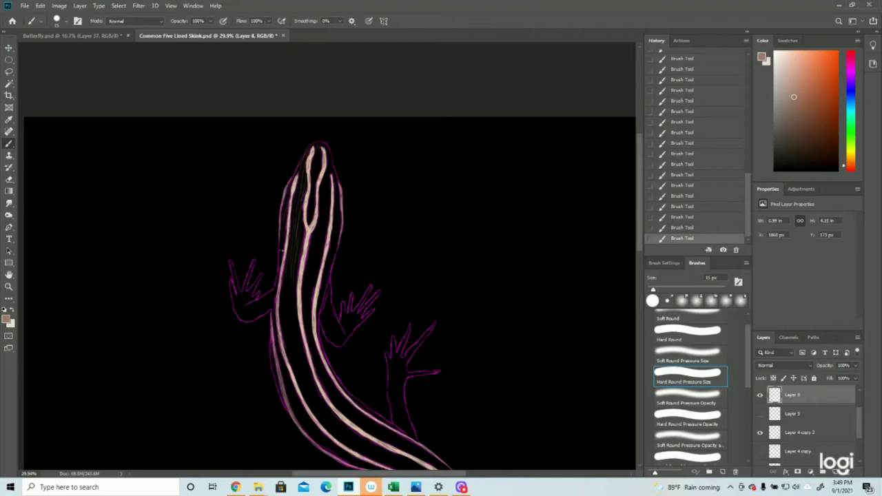
pyautogui.moveTo(281, 226); pyautogui.dragTo(272, 295)
# - Paint brown strokes between the two central head stripes and down the right side of the head and neck
pyautogui.moveTo(319, 142); pyautogui.dragTo(312, 184)
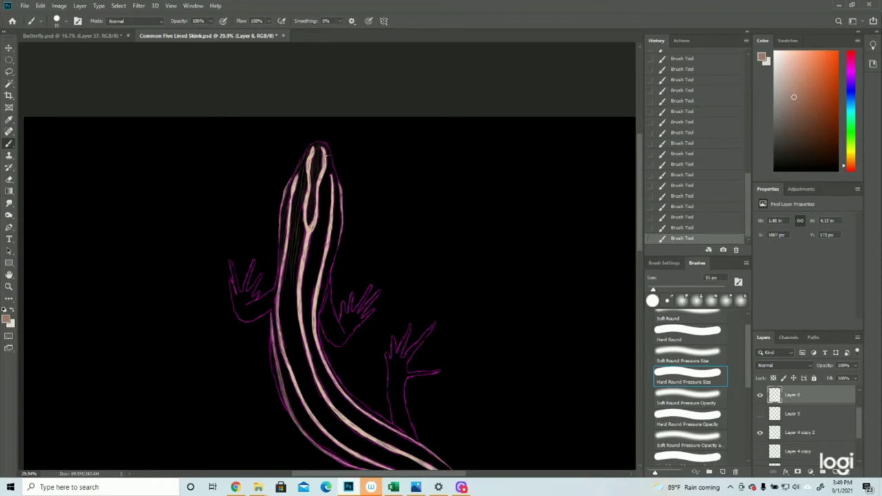
pyautogui.moveTo(331, 169); pyautogui.dragTo(335, 243)
pyautogui.moveTo(321, 288); pyautogui.dragTo(320, 296)
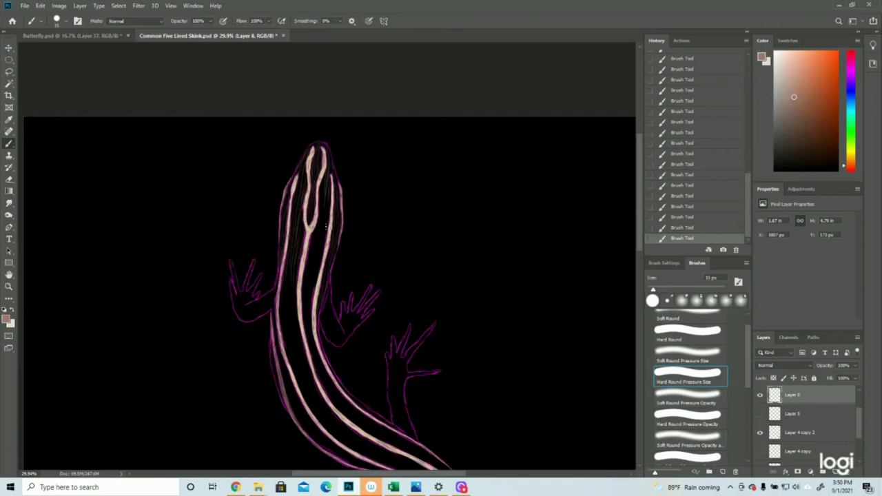
pyautogui.moveTo(321, 214); pyautogui.dragTo(311, 255)
pyautogui.moveTo(319, 256)
pyautogui.mouseDown()
pyautogui.moveTo(305, 324)
pyautogui.moveTo(315, 273)
pyautogui.mouseUp()
# - Check the brown head strokes with the Layer 4 copy 2 sketch hidden, and show the sketch again
pyautogui.click(760, 433)
pyautogui.press('z')
pyautogui.moveTo(322, 117)
pyautogui.mouseDown()
pyautogui.moveTo(356, 124)
pyautogui.moveTo(341, 172)
pyautogui.moveTo(331, 172)
pyautogui.mouseUp()
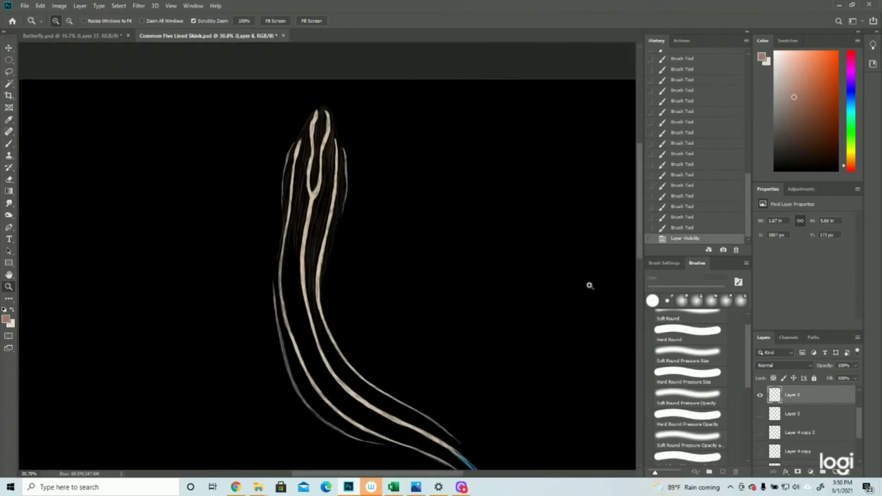
pyautogui.click(759, 433)
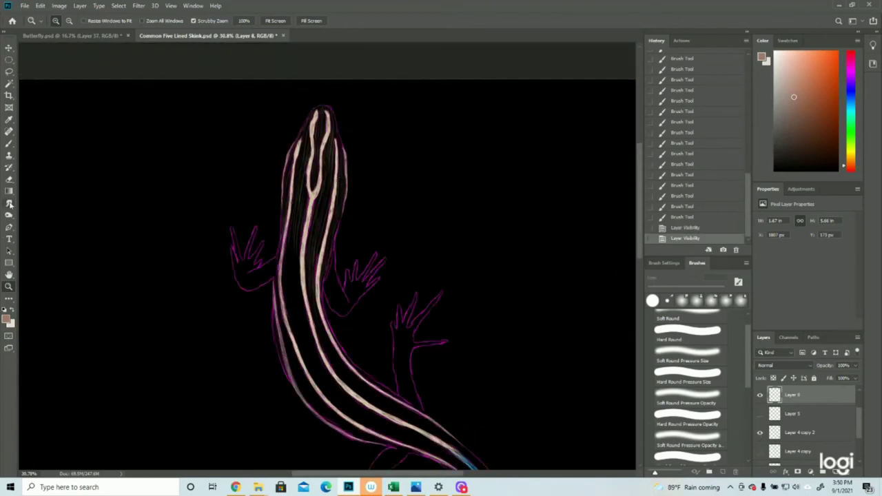
# - Paint brown strokes between the beige stripes down the left side of the body past the front leg
pyautogui.click(9, 143)
pyautogui.moveTo(282, 299); pyautogui.dragTo(295, 375)
pyautogui.moveTo(290, 236); pyautogui.dragTo(285, 288)
pyautogui.moveTo(277, 319); pyautogui.dragTo(286, 370)
pyautogui.moveTo(291, 261); pyautogui.dragTo(292, 317)
pyautogui.moveTo(290, 319)
pyautogui.mouseDown()
pyautogui.moveTo(308, 361)
pyautogui.moveTo(322, 366)
pyautogui.mouseUp()
# - Paint brown strokes over the left front leg, from its toes to the shoulder, following the purple sketch
pyautogui.moveTo(260, 248); pyautogui.dragTo(254, 264)
pyautogui.moveTo(255, 231); pyautogui.dragTo(242, 269)
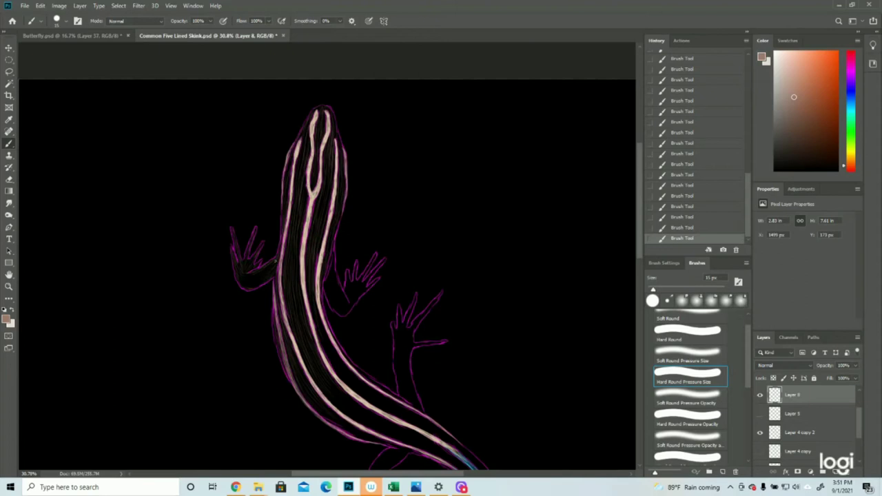
pyautogui.moveTo(253, 286); pyautogui.dragTo(261, 282)
# - Paint brown strokes over the right front leg and toes, and up to where the leg meets the body
pyautogui.moveTo(347, 283); pyautogui.dragTo(352, 296)
pyautogui.moveTo(376, 268); pyautogui.dragTo(354, 299)
pyautogui.moveTo(334, 256); pyautogui.dragTo(345, 299)
pyautogui.moveTo(328, 279); pyautogui.dragTo(328, 299)
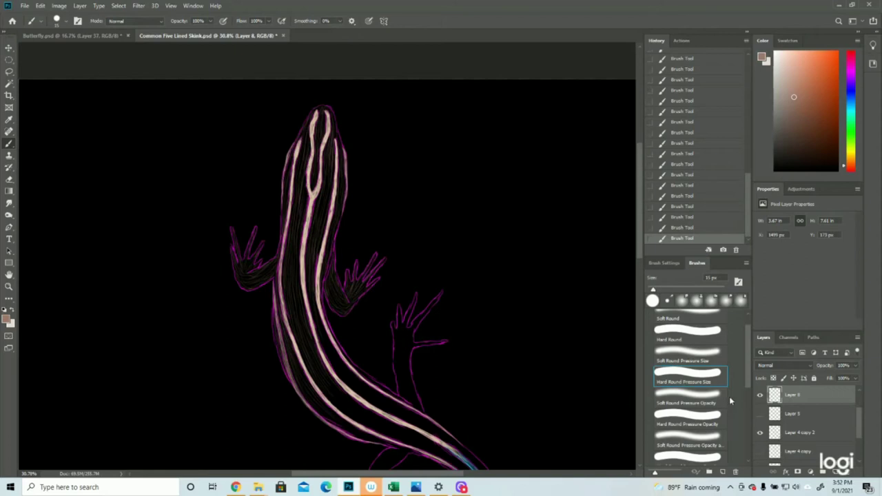
# - Check the whole skink with the Layer 4 copy 2 sketch hidden, and show the sketch again
pyautogui.click(760, 432)
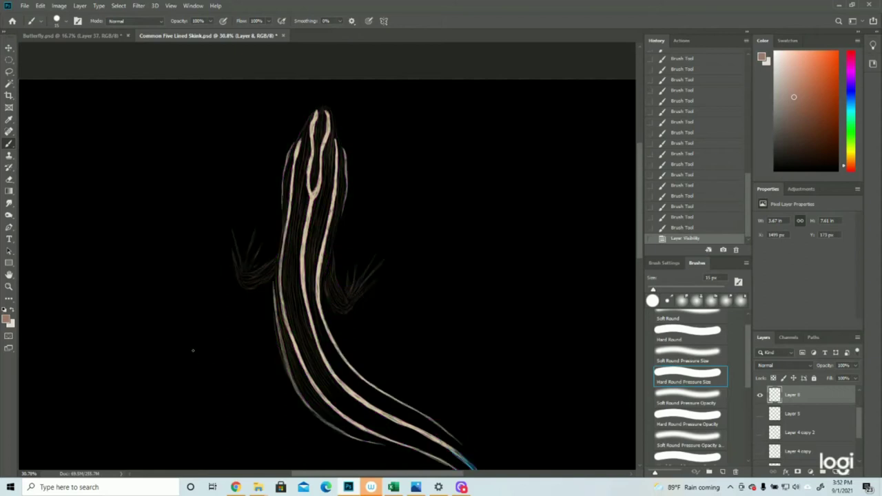
pyautogui.click(9, 286)
pyautogui.moveTo(472, 289); pyautogui.dragTo(434, 287)
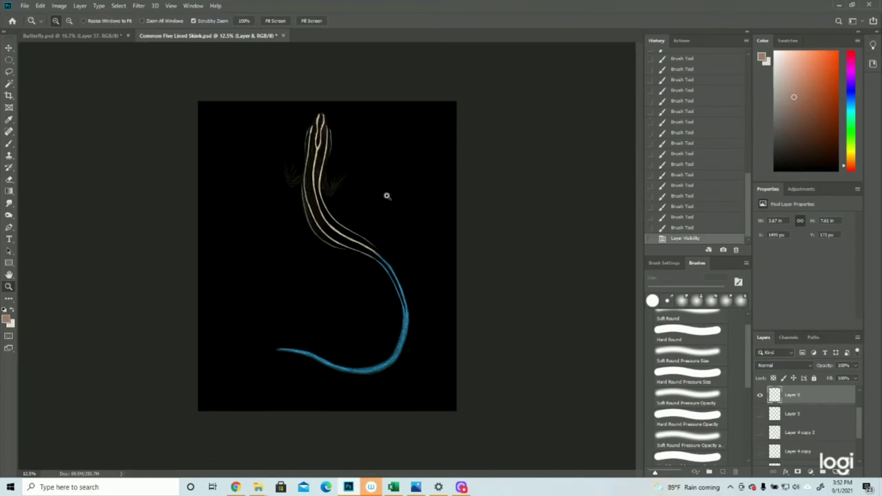
pyautogui.click(760, 433)
# - Paint brown strokes between the beige stripes along the right side of the body, from the front leg to the tail base
pyautogui.click(372, 210)
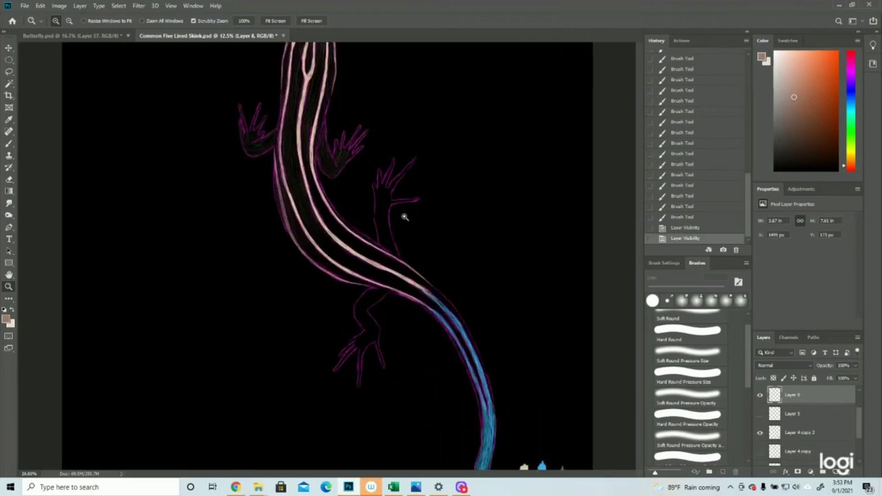
pyautogui.click(9, 143)
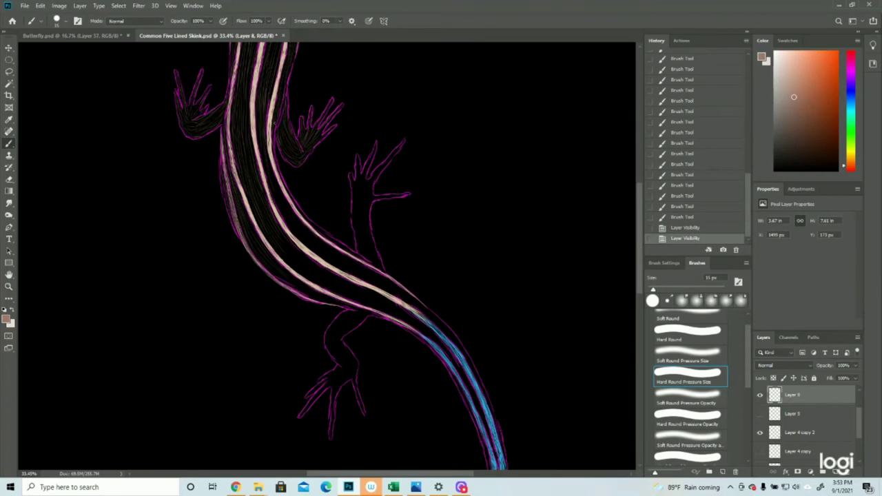
pyautogui.moveTo(274, 125); pyautogui.dragTo(277, 159)
pyautogui.moveTo(275, 153); pyautogui.dragTo(320, 231)
pyautogui.moveTo(316, 226); pyautogui.dragTo(346, 248)
pyautogui.moveTo(342, 247); pyautogui.dragTo(359, 256)
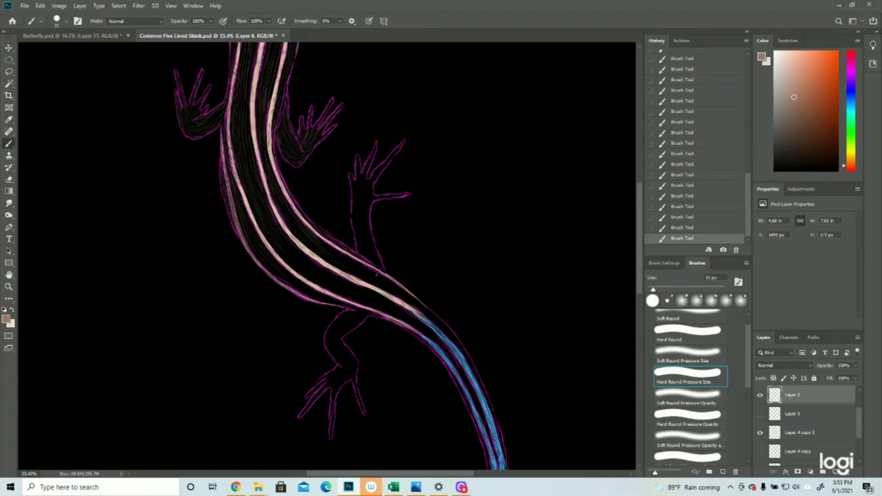
pyautogui.scroll(-3, 373, 274)
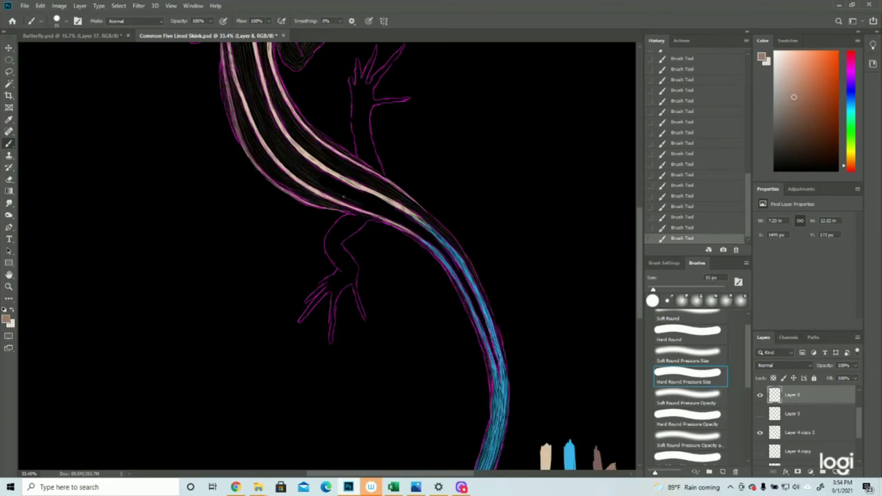
pyautogui.moveTo(381, 205); pyautogui.dragTo(432, 236)
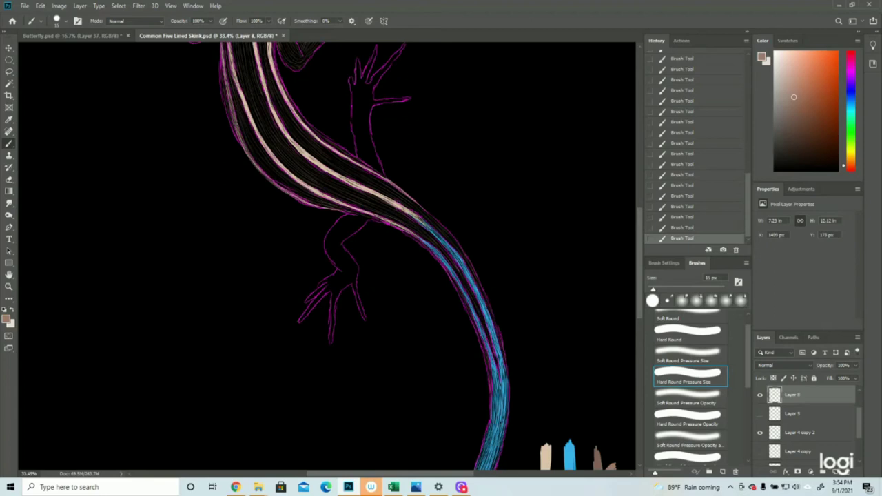
# - Review the brown body strokes at full-canvas view without the Layer 4 copy 2 sketch, and turn the sketch back on
pyautogui.click(8, 288)
pyautogui.moveTo(479, 291); pyautogui.dragTo(451, 293)
pyautogui.click(761, 433)
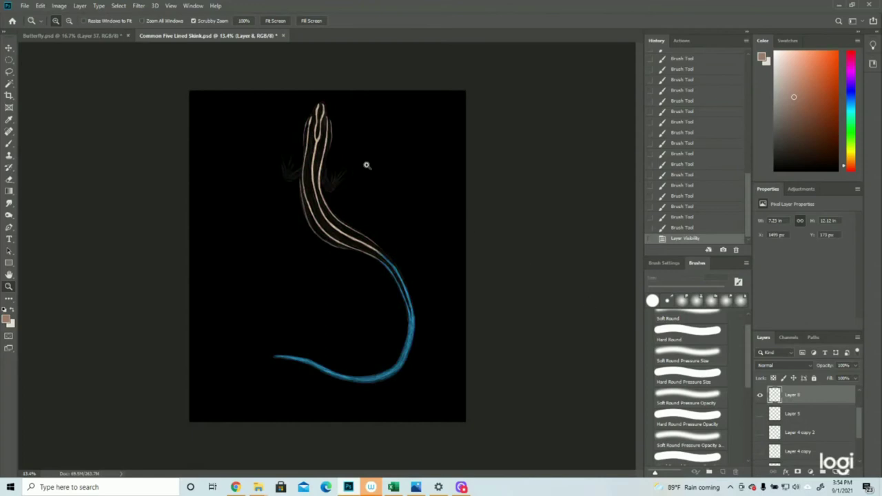
pyautogui.hotkey('ctrl', '+')
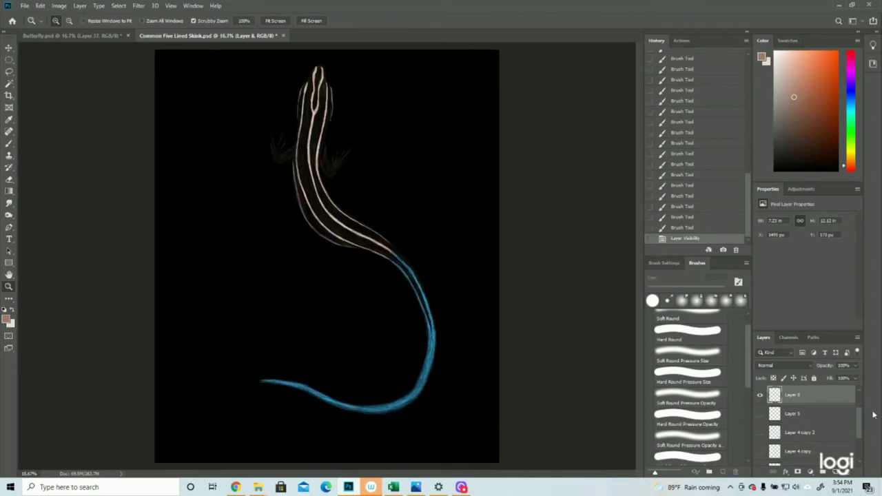
pyautogui.click(760, 433)
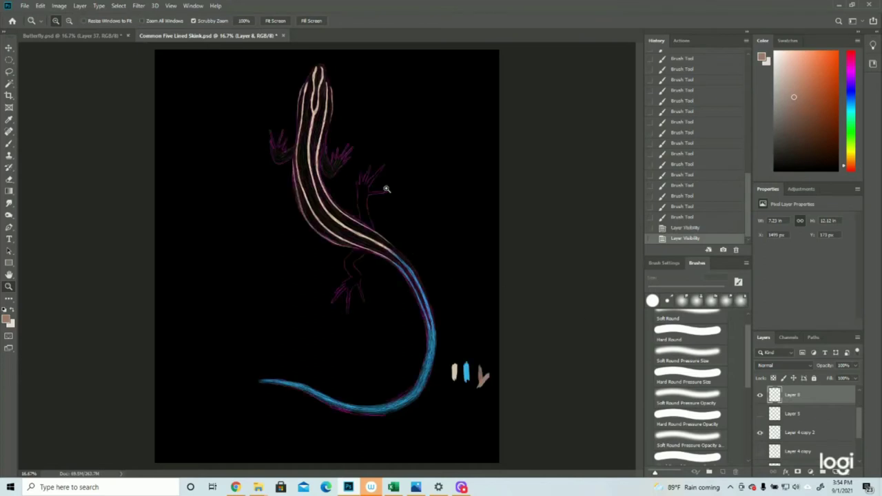
# - Paint brown strokes over the toes, feet and limbs of both hind legs within the sketch outline
pyautogui.moveTo(391, 190); pyautogui.dragTo(406, 192)
pyautogui.moveTo(376, 321); pyautogui.dragTo(403, 329)
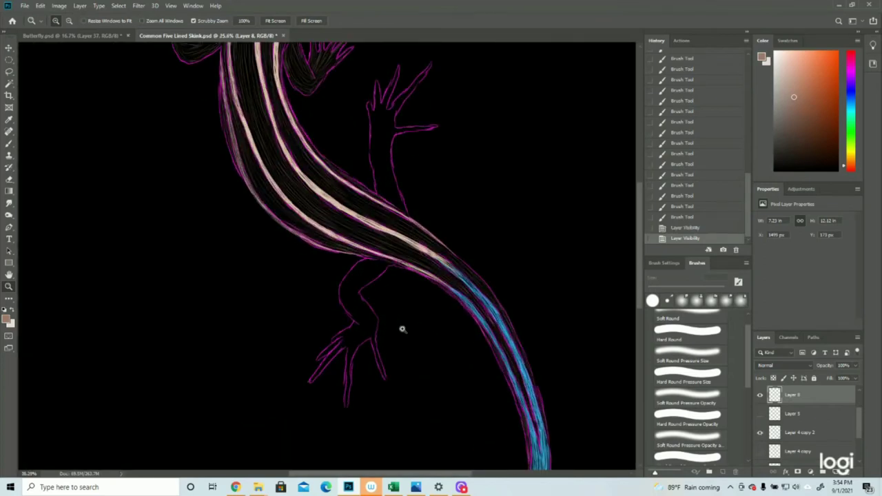
pyautogui.click(9, 143)
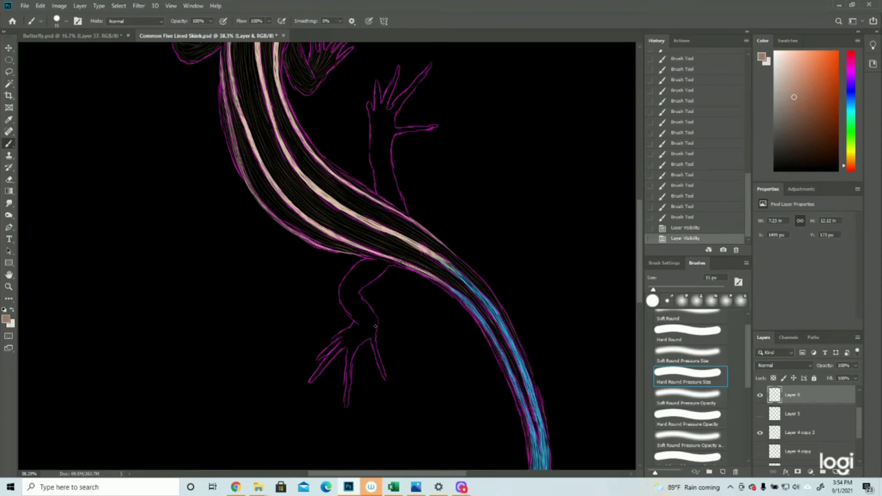
pyautogui.moveTo(375, 327); pyautogui.dragTo(386, 379)
pyautogui.moveTo(385, 379)
pyautogui.mouseDown()
pyautogui.moveTo(373, 340)
pyautogui.moveTo(351, 331)
pyautogui.moveTo(373, 336)
pyautogui.moveTo(375, 327)
pyautogui.moveTo(379, 362)
pyautogui.mouseUp()
pyautogui.moveTo(372, 329)
pyautogui.mouseDown()
pyautogui.moveTo(378, 359)
pyautogui.moveTo(351, 351)
pyautogui.moveTo(347, 396)
pyautogui.mouseUp()
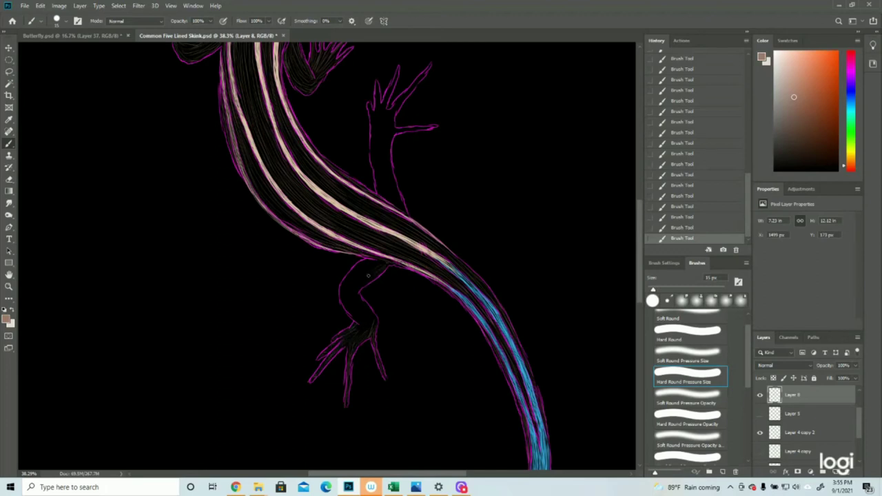
pyautogui.scroll(3, 362, 317)
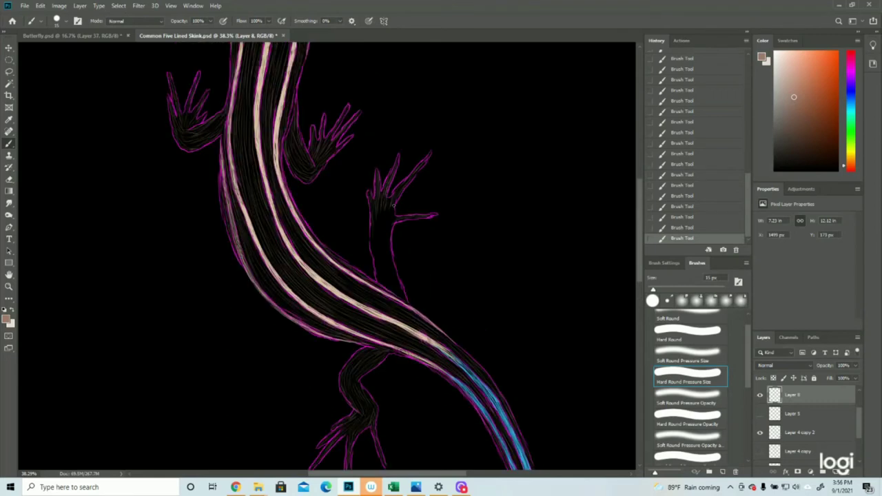
pyautogui.moveTo(385, 231)
pyautogui.mouseDown()
pyautogui.moveTo(376, 275)
pyautogui.moveTo(400, 295)
pyautogui.mouseUp()
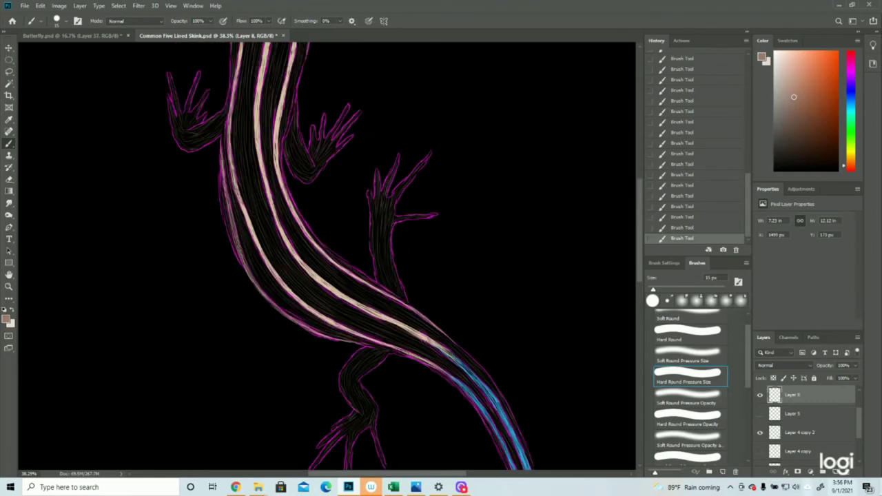
# - Hide the Layer 4 copy 2 sketch and review the whole skink
pyautogui.click(760, 432)
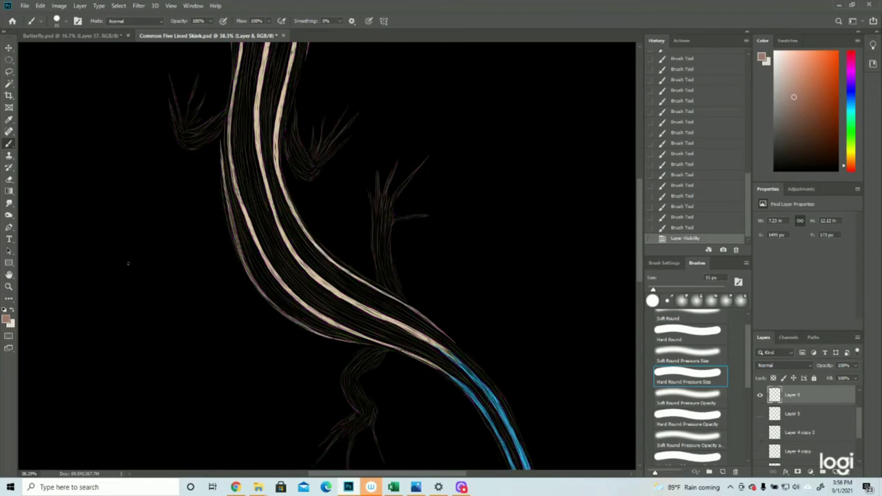
pyautogui.click(9, 286)
pyautogui.moveTo(428, 287); pyautogui.dragTo(394, 294)
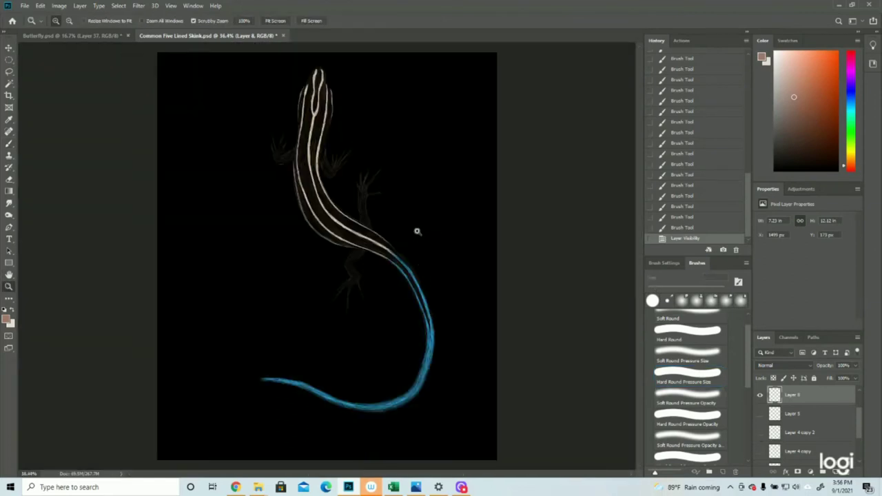
# - Add denser brown strokes down the right side of the head and neck, from the snout toward the front leg
pyautogui.moveTo(315, 87); pyautogui.dragTo(356, 112)
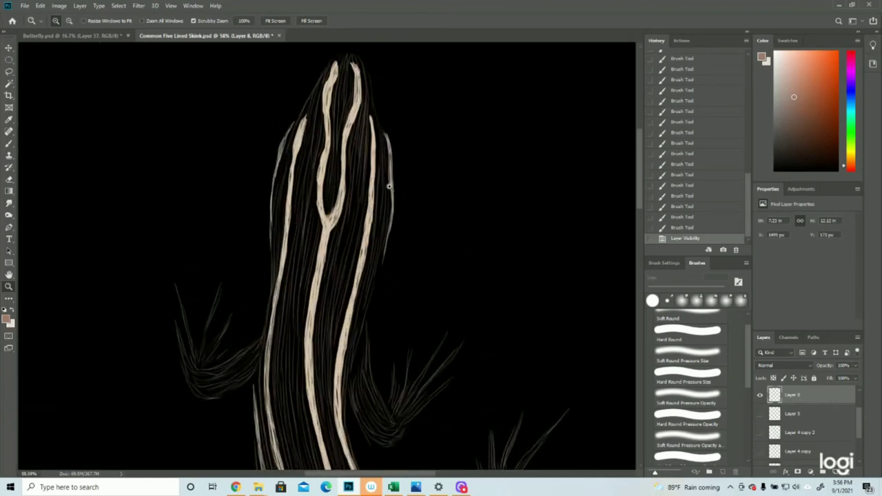
pyautogui.click(9, 144)
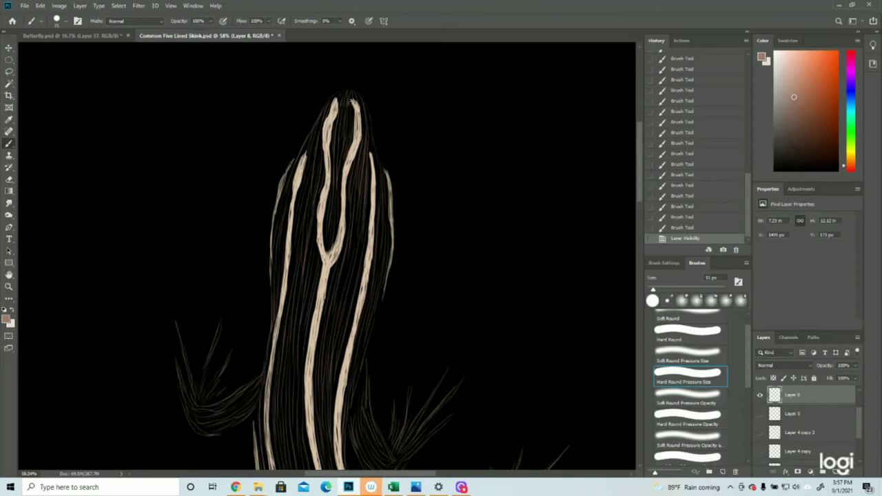
pyautogui.moveTo(350, 100); pyautogui.dragTo(363, 122)
pyautogui.moveTo(361, 109); pyautogui.dragTo(368, 137)
pyautogui.moveTo(368, 128)
pyautogui.mouseDown()
pyautogui.moveTo(372, 156)
pyautogui.moveTo(369, 129)
pyautogui.moveTo(384, 194)
pyautogui.mouseUp()
pyautogui.moveTo(383, 182); pyautogui.dragTo(385, 205)
pyautogui.moveTo(383, 216); pyautogui.dragTo(380, 248)
pyautogui.moveTo(381, 238); pyautogui.dragTo(376, 276)
pyautogui.moveTo(369, 169); pyautogui.dragTo(367, 224)
pyautogui.moveTo(363, 325); pyautogui.dragTo(354, 369)
pyautogui.moveTo(357, 281); pyautogui.dragTo(342, 342)
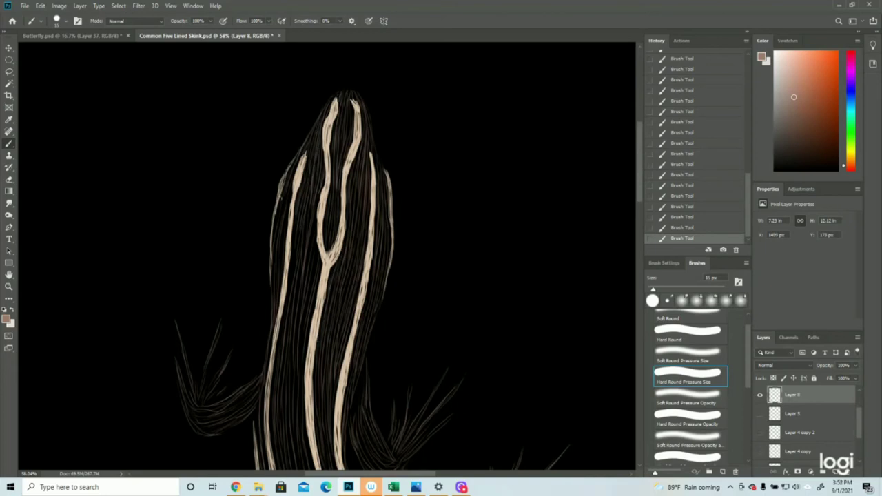
# - Fill in more brown strokes along the left side of the body, around the left beige stripe beside the front leg
pyautogui.scroll(-3, 305, 214)
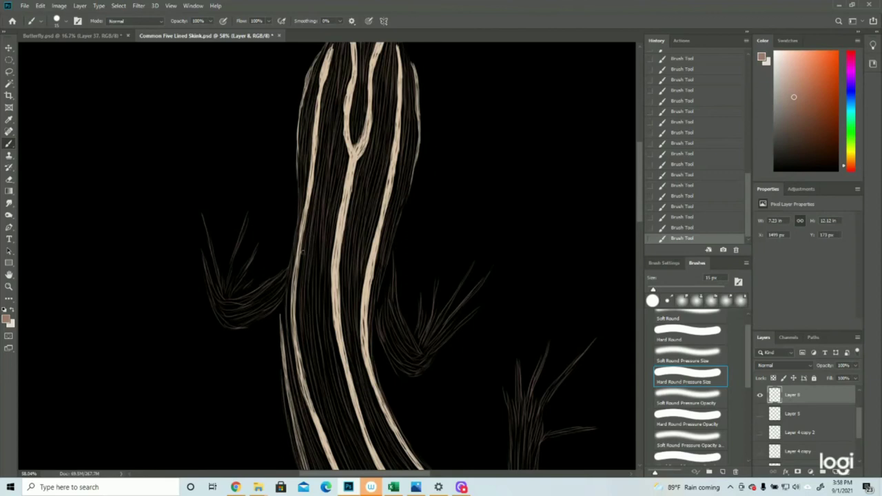
pyautogui.moveTo(302, 253); pyautogui.dragTo(298, 330)
pyautogui.moveTo(290, 301); pyautogui.dragTo(300, 392)
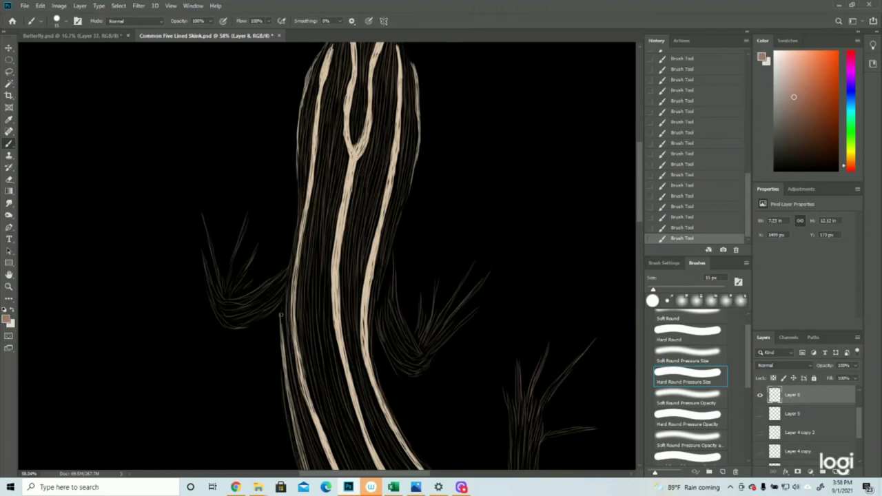
pyautogui.moveTo(284, 304); pyautogui.dragTo(286, 349)
pyautogui.moveTo(321, 225); pyautogui.dragTo(322, 356)
pyautogui.moveTo(315, 270); pyautogui.dragTo(325, 381)
pyautogui.moveTo(311, 254); pyautogui.dragTo(321, 393)
pyautogui.moveTo(306, 364); pyautogui.dragTo(336, 447)
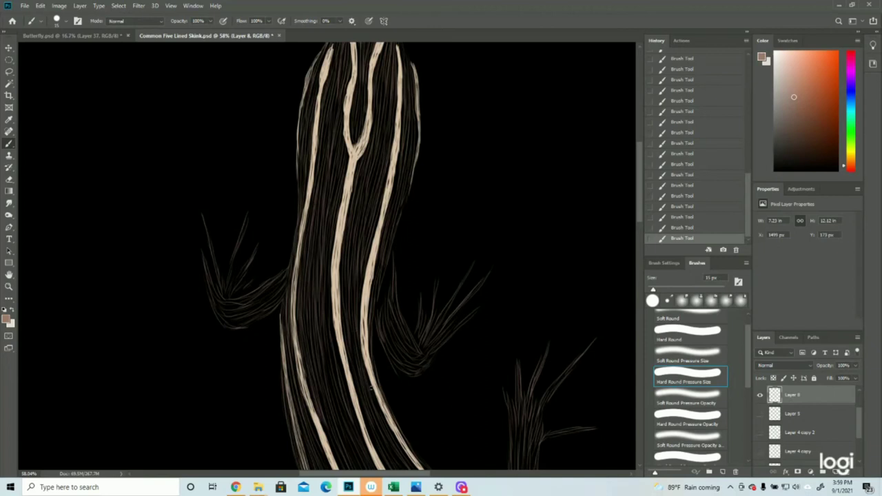
# - Add more brown strokes beside the central and right beige stripes, continuing down the body to the tail base
pyautogui.moveTo(350, 307); pyautogui.dragTo(363, 398)
pyautogui.moveTo(332, 320); pyautogui.dragTo(341, 370)
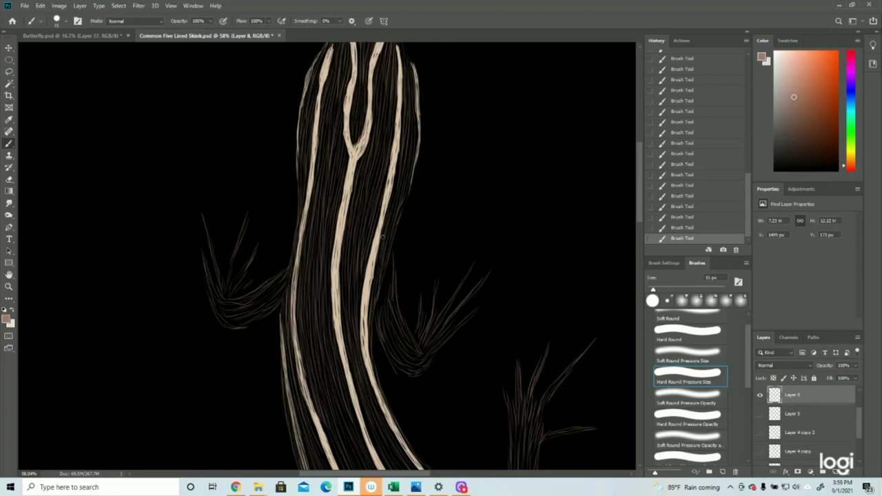
pyautogui.moveTo(399, 155); pyautogui.dragTo(395, 188)
pyautogui.scroll(-6, 391, 428)
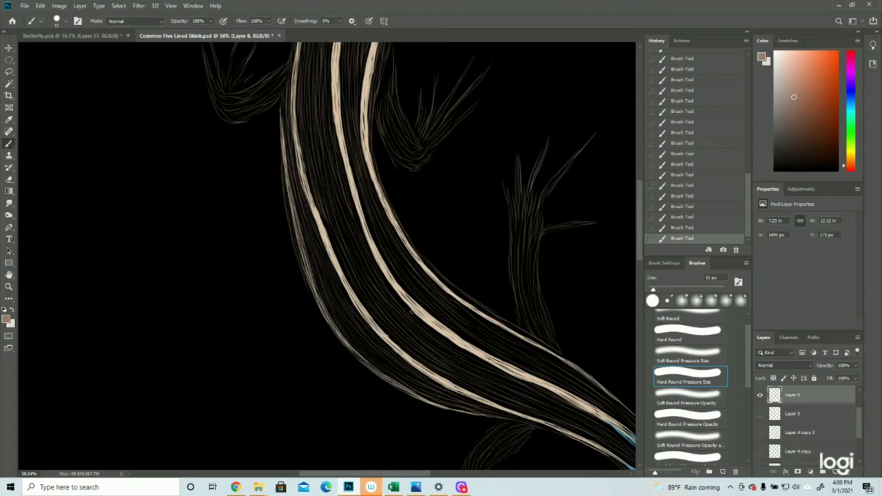
pyautogui.scroll(-2, 346, 273)
pyautogui.hscroll(5, 347, 273)
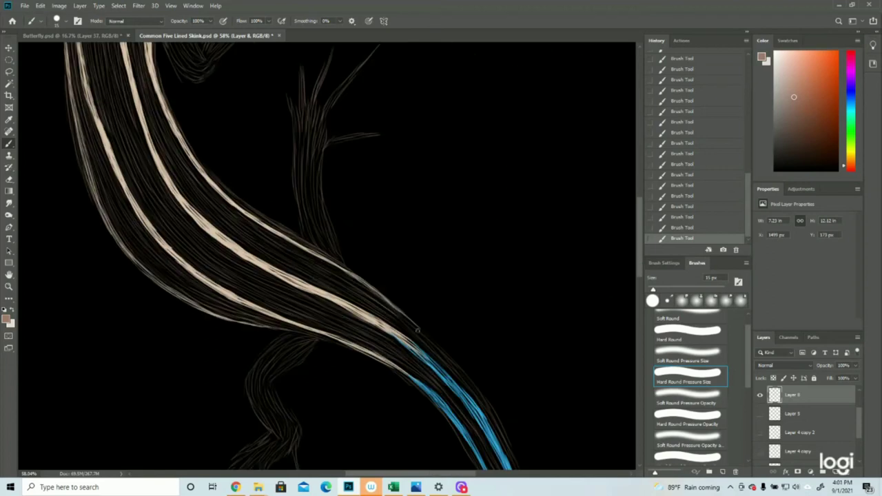
pyautogui.scroll(-3, 420, 344)
pyautogui.scroll(-3, 512, 372)
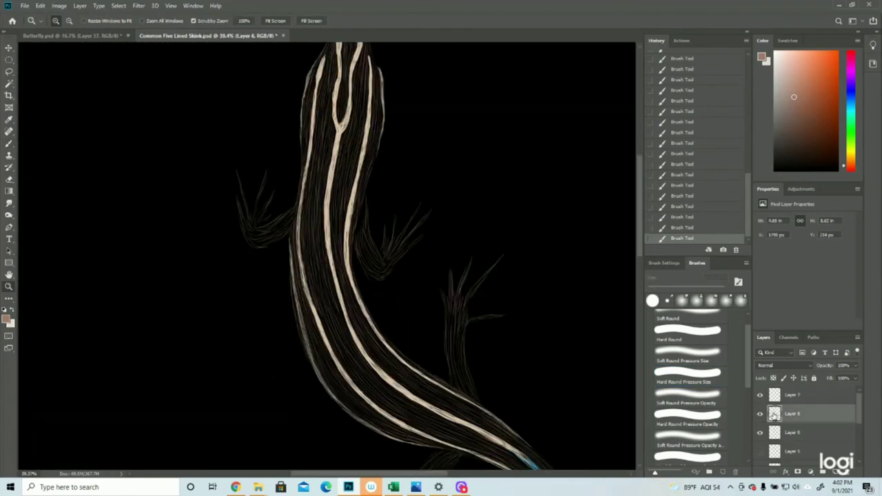
# - Identify Layer 6 by toggling its visibility, and sample the beige of a body stripe as the foreground colour
pyautogui.click(760, 413)
pyautogui.click(760, 414)
pyautogui.moveTo(384, 91); pyautogui.dragTo(451, 107)
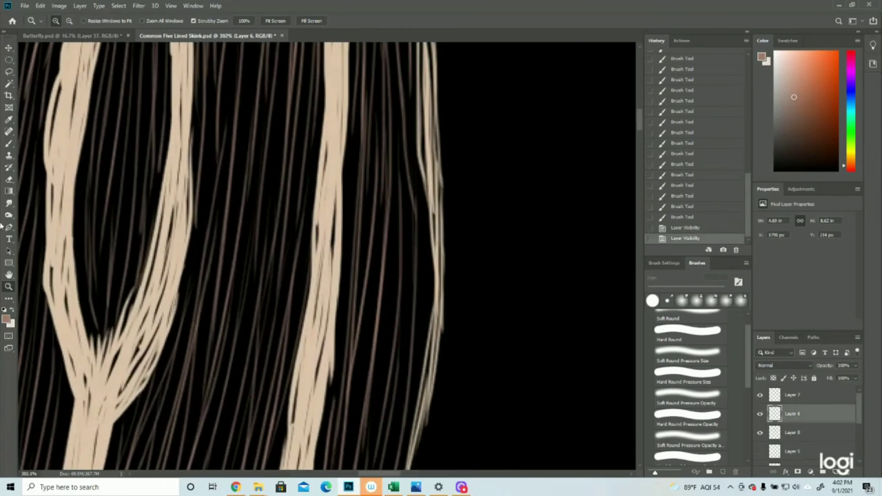
pyautogui.click(7, 320)
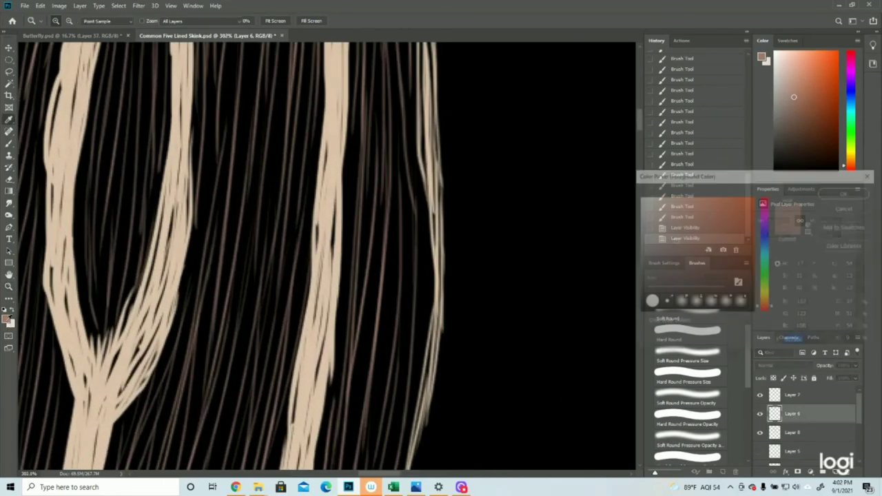
pyautogui.click(340, 120)
pyautogui.click(835, 193)
# - Paint a short beige stripe on Layer 6 along the body's right edge, just above the right front leg
pyautogui.press('z')
pyautogui.moveTo(365, 217); pyautogui.dragTo(329, 202)
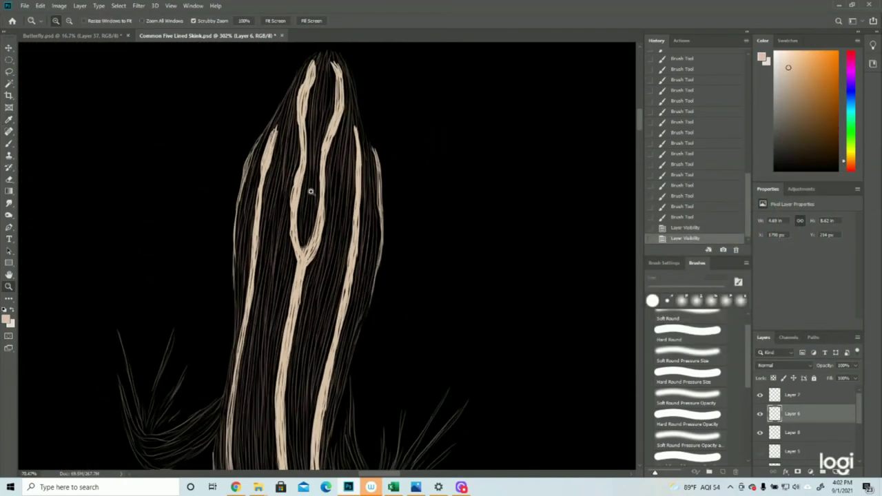
pyautogui.scroll(-3, 356, 237)
pyautogui.click(9, 143)
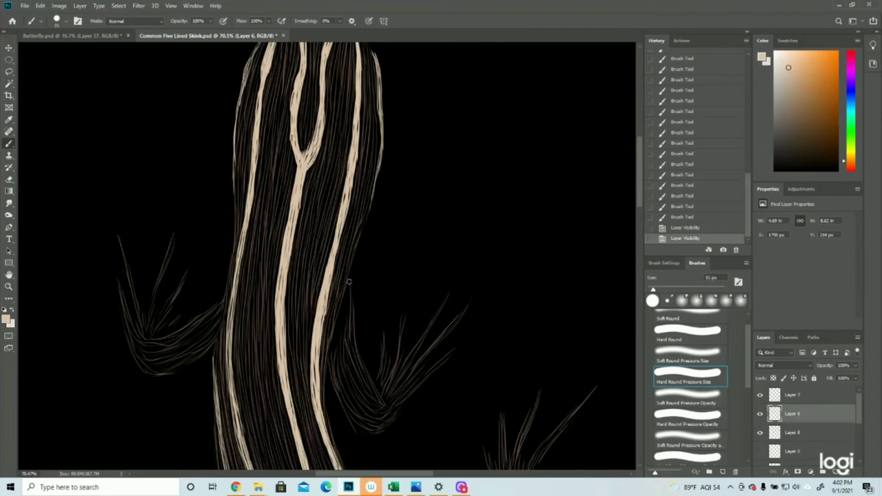
pyautogui.moveTo(346, 296)
pyautogui.mouseDown()
pyautogui.moveTo(339, 328)
pyautogui.moveTo(348, 314)
pyautogui.moveTo(349, 303)
pyautogui.moveTo(332, 357)
pyautogui.mouseUp()
pyautogui.moveTo(348, 291); pyautogui.dragTo(332, 340)
pyautogui.moveTo(347, 310)
pyautogui.mouseDown()
pyautogui.moveTo(327, 362)
pyautogui.moveTo(334, 342)
pyautogui.mouseUp()
pyautogui.moveTo(346, 296); pyautogui.dragTo(331, 348)
pyautogui.moveTo(344, 311); pyautogui.dragTo(337, 329)
pyautogui.moveTo(346, 295); pyautogui.dragTo(336, 329)
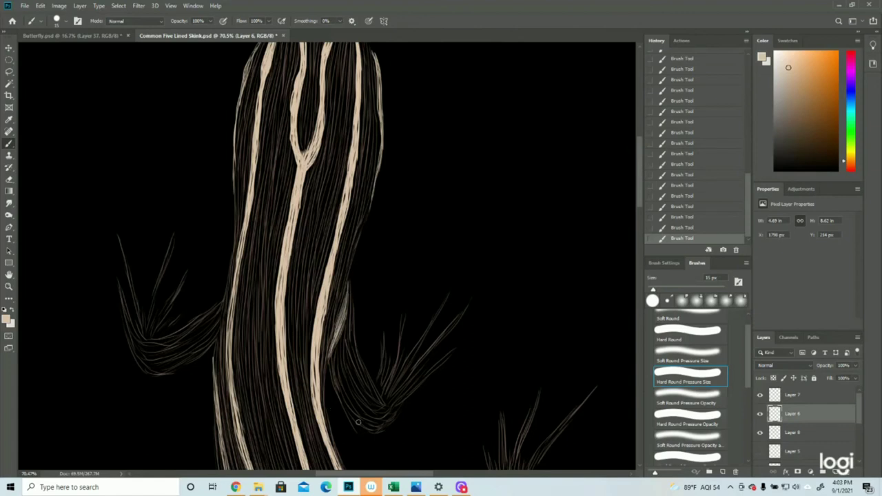
# - Select Layer 8 and show Layer 4 copy 2 to bring back the magenta outline and the colour swatches
pyautogui.click(801, 433)
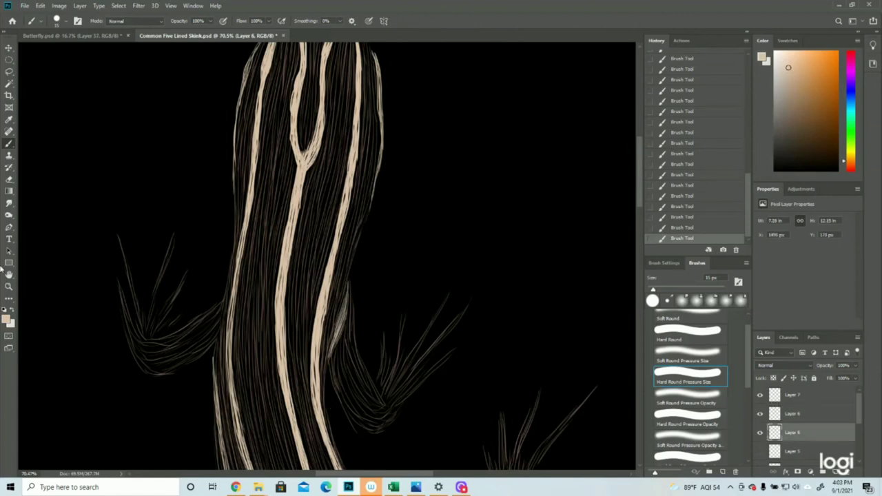
pyautogui.click(9, 287)
pyautogui.moveTo(336, 251); pyautogui.dragTo(286, 202)
pyautogui.moveTo(449, 280); pyautogui.dragTo(413, 297)
pyautogui.scroll(-3, 800, 420)
pyautogui.scroll(1, 796, 426)
pyautogui.click(761, 433)
pyautogui.moveTo(407, 395); pyautogui.dragTo(447, 393)
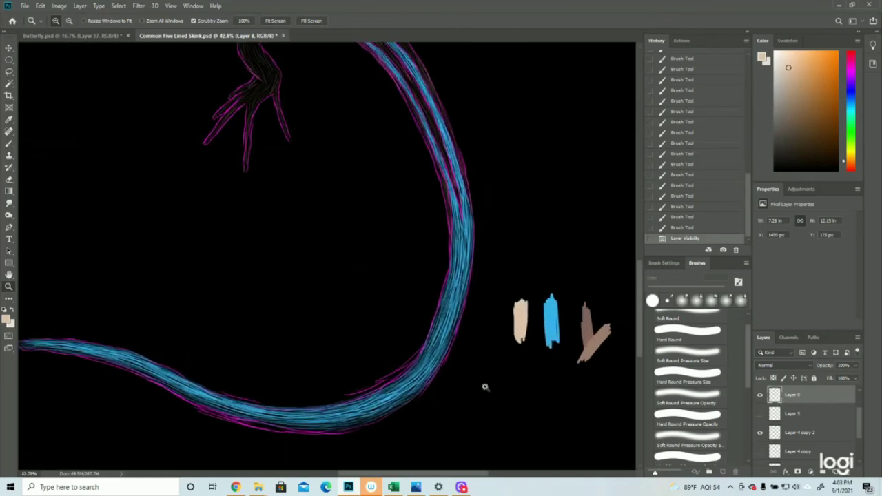
# - Sample the lighter brown swatch (#9d7a6c) as the foreground colour and hide Layer 4 copy 2 again
pyautogui.click(6, 320)
pyautogui.click(601, 337)
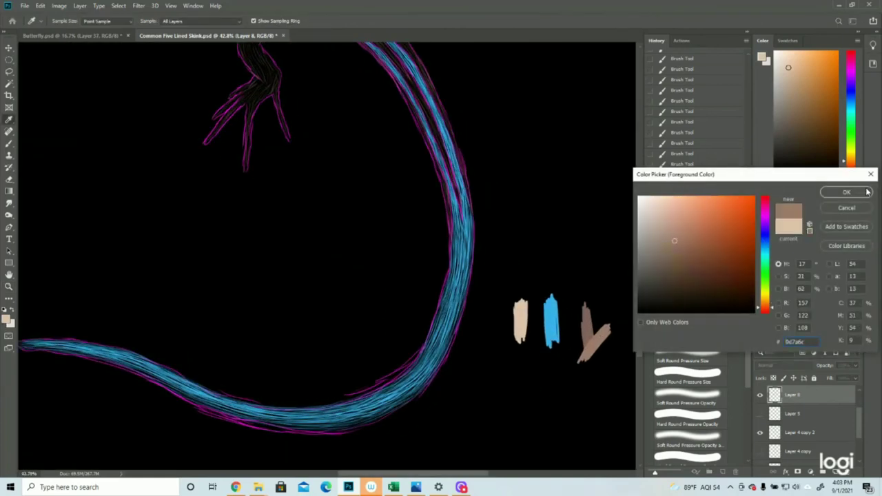
pyautogui.click(865, 192)
pyautogui.press('z')
pyautogui.moveTo(432, 201); pyautogui.dragTo(411, 211)
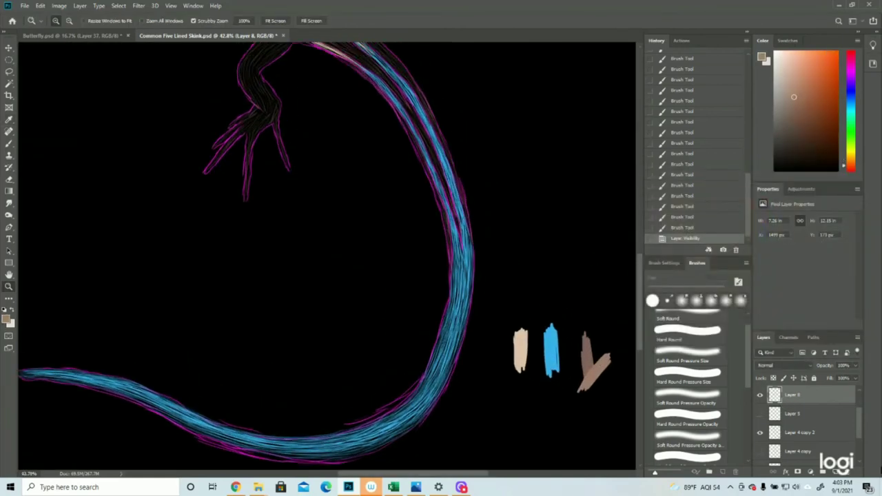
pyautogui.moveTo(446, 235); pyautogui.dragTo(418, 238)
pyautogui.scroll(2, 384, 221)
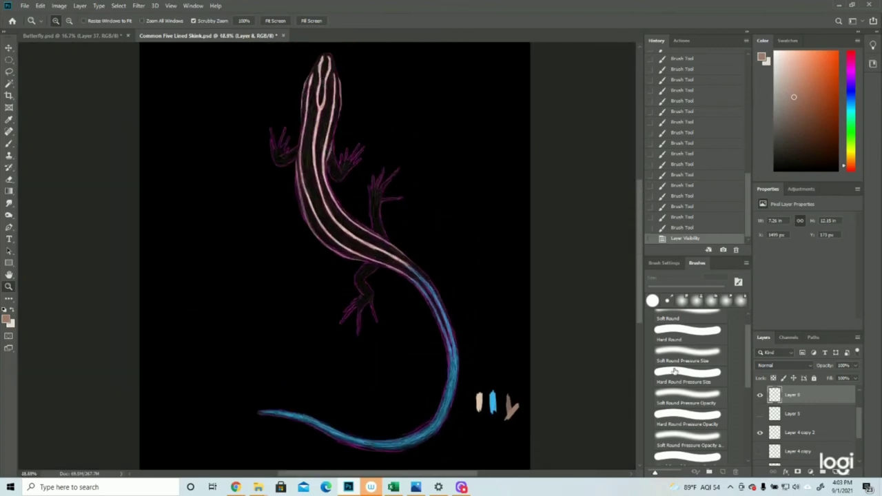
pyautogui.click(761, 433)
pyautogui.moveTo(316, 100); pyautogui.dragTo(411, 197)
# - Paint brown strokes over the two inner toes of the left front foot with the 15 px brush
pyautogui.click(10, 145)
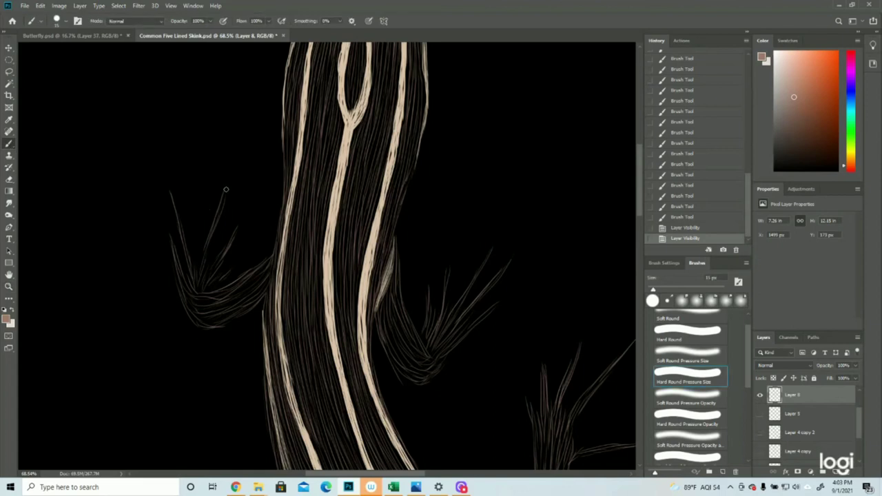
pyautogui.moveTo(225, 189); pyautogui.dragTo(208, 241)
pyautogui.moveTo(217, 211)
pyautogui.mouseDown()
pyautogui.moveTo(198, 273)
pyautogui.moveTo(215, 222)
pyautogui.moveTo(203, 263)
pyautogui.mouseUp()
pyautogui.moveTo(212, 233); pyautogui.dragTo(197, 283)
pyautogui.moveTo(201, 265); pyautogui.dragTo(197, 284)
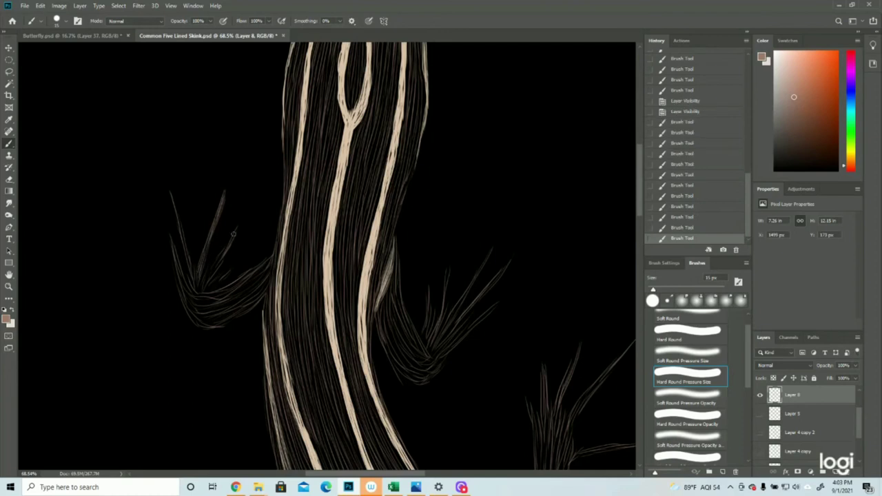
pyautogui.moveTo(239, 225); pyautogui.dragTo(212, 269)
pyautogui.moveTo(230, 240); pyautogui.dragTo(213, 270)
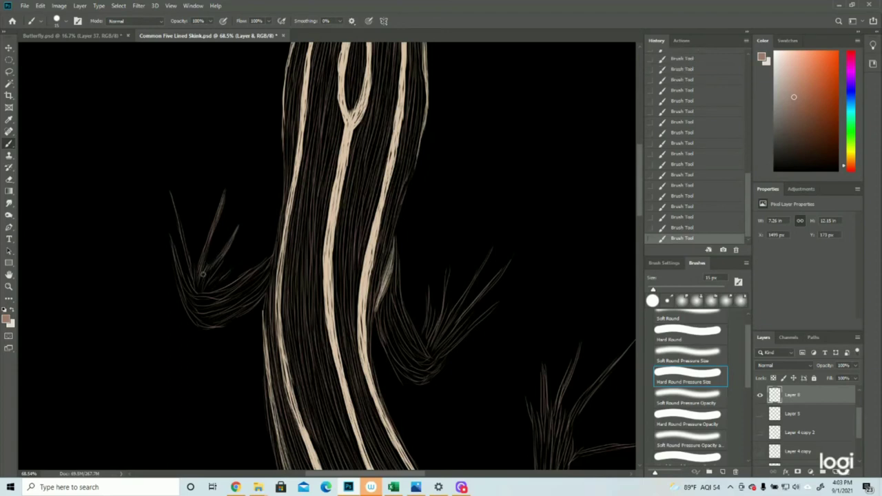
# - Paint brown strokes over the outer toes and palm of the left front foot and along its leg
pyautogui.moveTo(229, 273); pyautogui.dragTo(198, 292)
pyautogui.moveTo(171, 194); pyautogui.dragTo(192, 279)
pyautogui.moveTo(169, 235); pyautogui.dragTo(180, 273)
pyautogui.moveTo(172, 256); pyautogui.dragTo(199, 312)
pyautogui.moveTo(271, 255)
pyautogui.mouseDown()
pyautogui.moveTo(223, 290)
pyautogui.moveTo(220, 307)
pyautogui.mouseUp()
pyautogui.moveTo(242, 308); pyautogui.dragTo(197, 319)
pyautogui.moveTo(267, 284); pyautogui.dragTo(211, 314)
# - Paint brown strokes over the toes and palm of the right front foot and its leg
pyautogui.moveTo(448, 252); pyautogui.dragTo(393, 248)
pyautogui.moveTo(357, 160); pyautogui.dragTo(414, 165)
pyautogui.moveTo(232, 299); pyautogui.dragTo(242, 330)
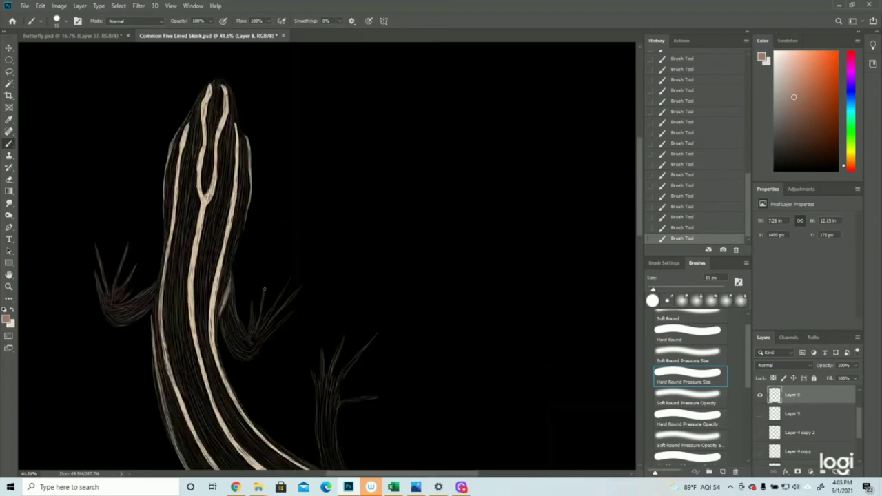
pyautogui.moveTo(262, 300); pyautogui.dragTo(260, 323)
pyautogui.moveTo(274, 303); pyautogui.dragTo(260, 325)
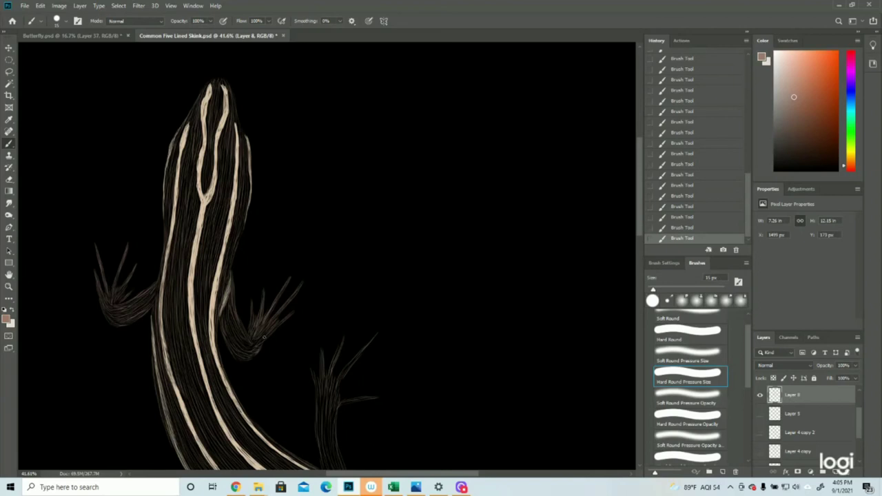
# - Step back through the history to discard the most recent brush strokes
pyautogui.moveTo(383, 345); pyautogui.dragTo(374, 188)
pyautogui.click(693, 183)
pyautogui.click(703, 167)
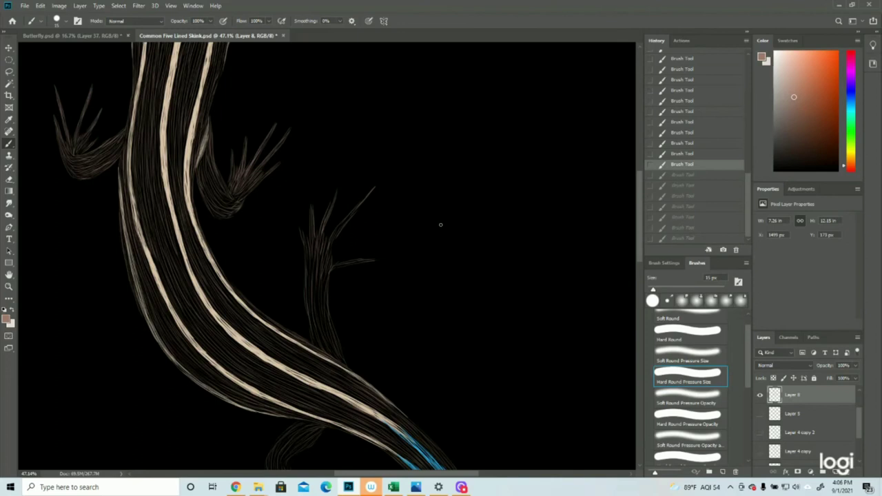
pyautogui.click(712, 100)
pyautogui.click(699, 133)
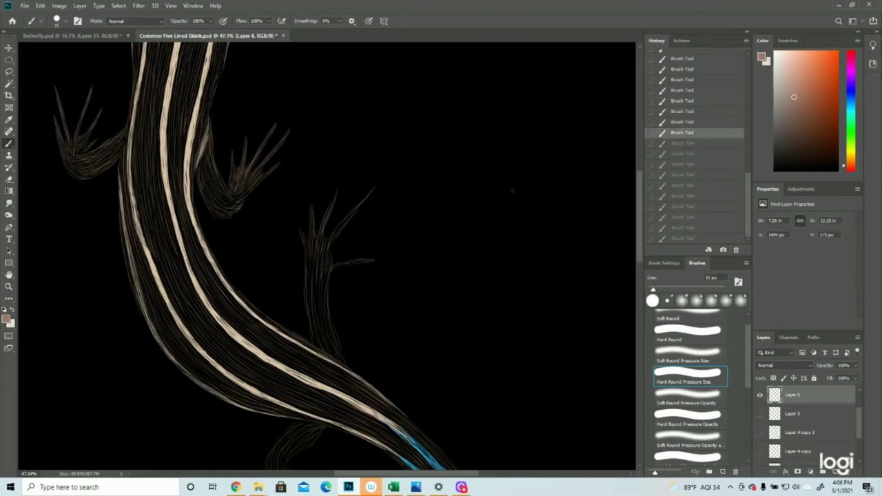
pyautogui.click(697, 145)
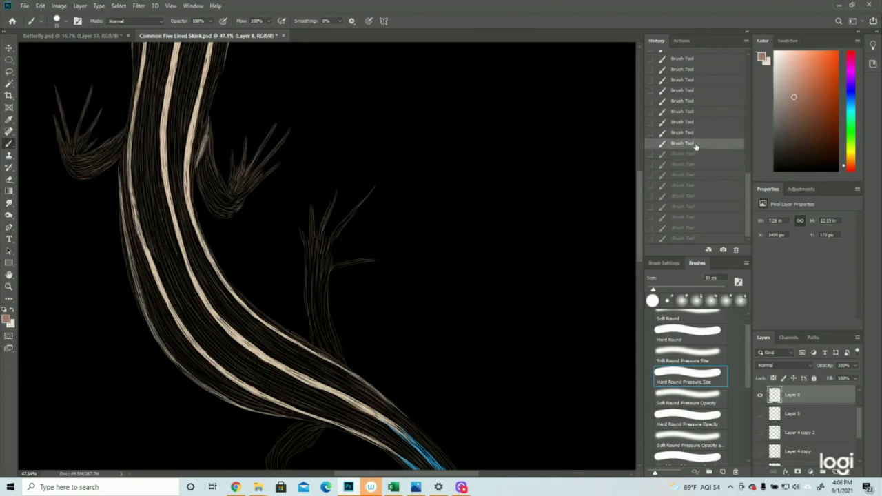
pyautogui.click(689, 156)
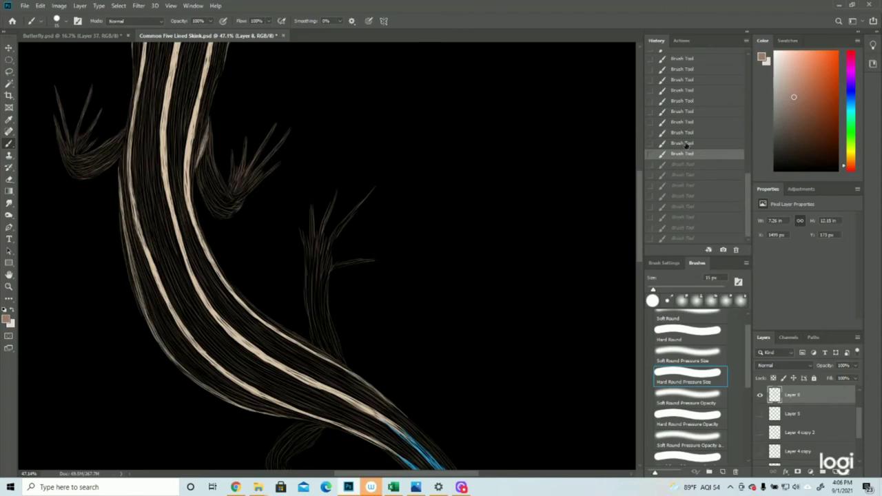
pyautogui.click(685, 145)
# - Paint brown strokes along the longest toe of the right hind foot
pyautogui.click(9, 286)
pyautogui.moveTo(355, 198); pyautogui.dragTo(386, 195)
pyautogui.click(386, 195)
pyautogui.press('b')
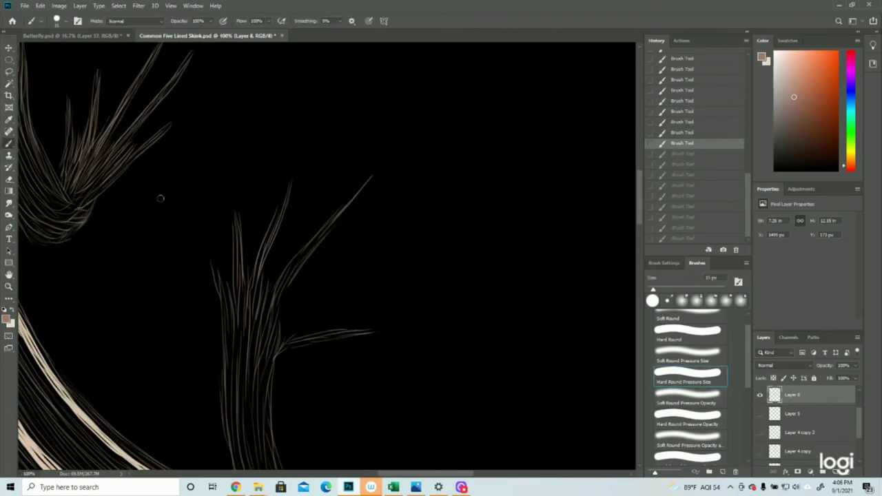
pyautogui.moveTo(372, 175); pyautogui.dragTo(327, 233)
pyautogui.moveTo(348, 205); pyautogui.dragTo(297, 266)
pyautogui.moveTo(329, 226); pyautogui.dragTo(299, 263)
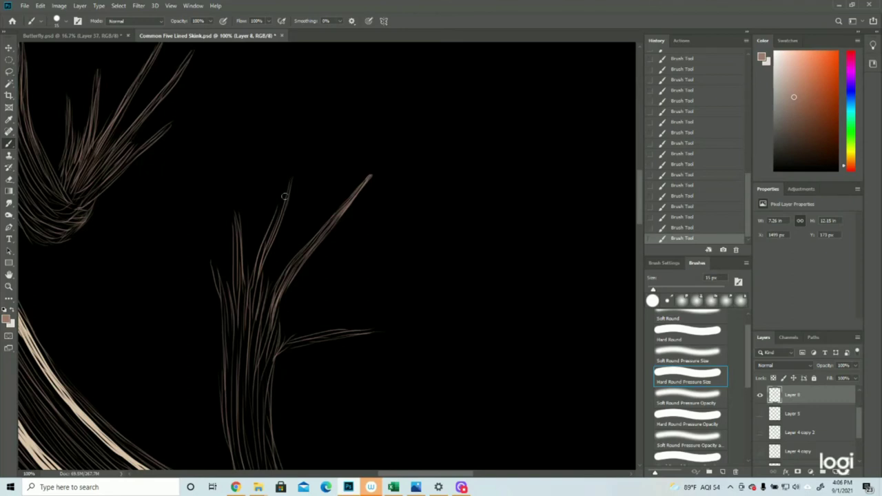
# - Paint brown strokes along the toe beside the longest one on the right hind foot, down into the palm
pyautogui.moveTo(290, 179); pyautogui.dragTo(277, 217)
pyautogui.moveTo(291, 176); pyautogui.dragTo(275, 215)
pyautogui.moveTo(291, 177)
pyautogui.mouseDown()
pyautogui.moveTo(246, 315)
pyautogui.moveTo(278, 276)
pyautogui.moveTo(268, 315)
pyautogui.mouseUp()
pyautogui.moveTo(271, 282); pyautogui.dragTo(258, 313)
pyautogui.moveTo(261, 267); pyautogui.dragTo(254, 314)
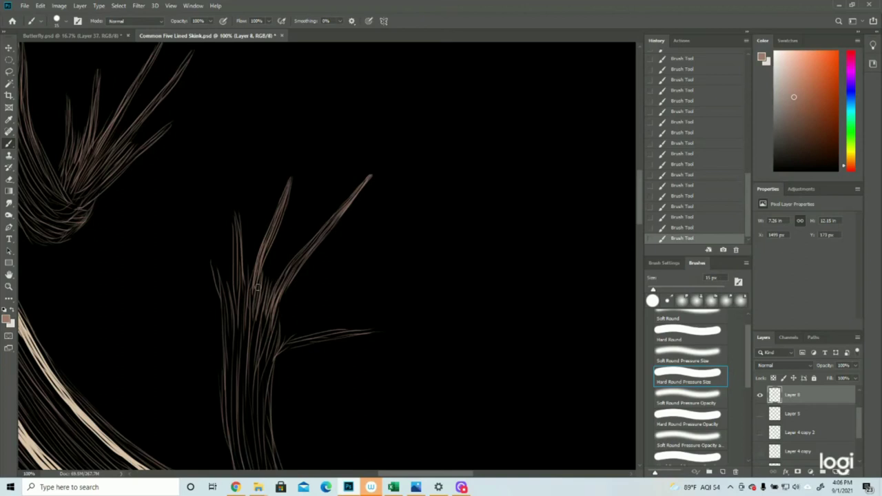
# - Paint brown strokes over the remaining toes and the palm of the right hind foot
pyautogui.moveTo(237, 211); pyautogui.dragTo(243, 319)
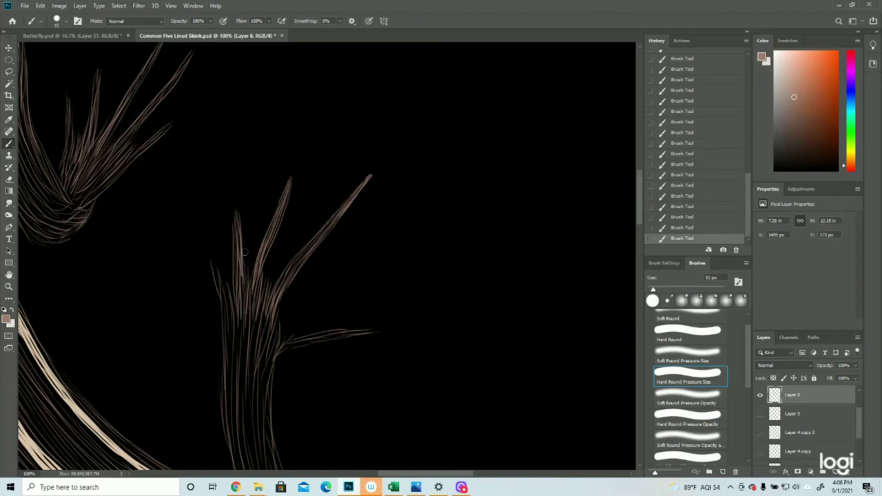
pyautogui.moveTo(212, 262)
pyautogui.mouseDown()
pyautogui.moveTo(226, 350)
pyautogui.moveTo(377, 332)
pyautogui.mouseUp()
pyautogui.moveTo(280, 307); pyautogui.dragTo(259, 434)
pyautogui.moveTo(269, 288); pyautogui.dragTo(250, 412)
# - Fill the right hind leg with long brown strokes down to where it meets the body
pyautogui.scroll(-3, 262, 304)
pyautogui.moveTo(269, 245); pyautogui.dragTo(298, 365)
pyautogui.moveTo(223, 246); pyautogui.dragTo(241, 348)
pyautogui.moveTo(235, 242); pyautogui.dragTo(258, 358)
pyautogui.moveTo(257, 270); pyautogui.dragTo(281, 375)
pyautogui.moveTo(251, 281); pyautogui.dragTo(263, 328)
pyautogui.moveTo(264, 307); pyautogui.dragTo(282, 361)
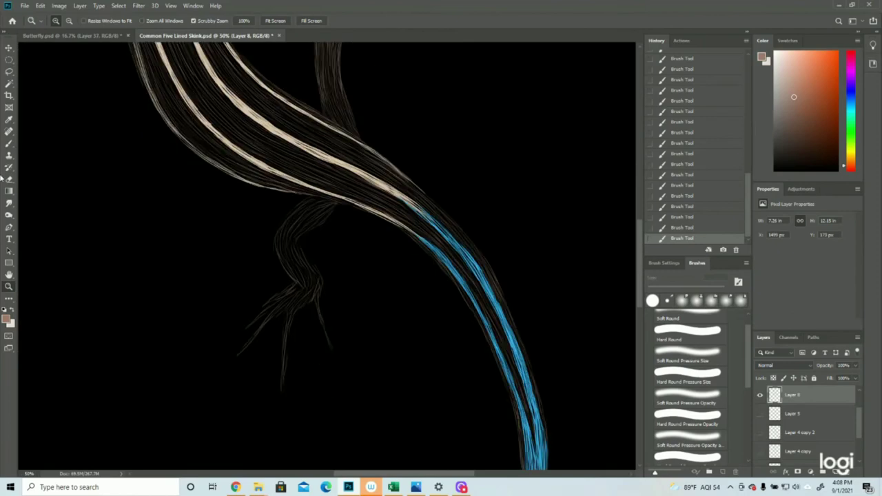
# - Paint brown strokes over the toes and palm of the left hind foot
pyautogui.click(8, 147)
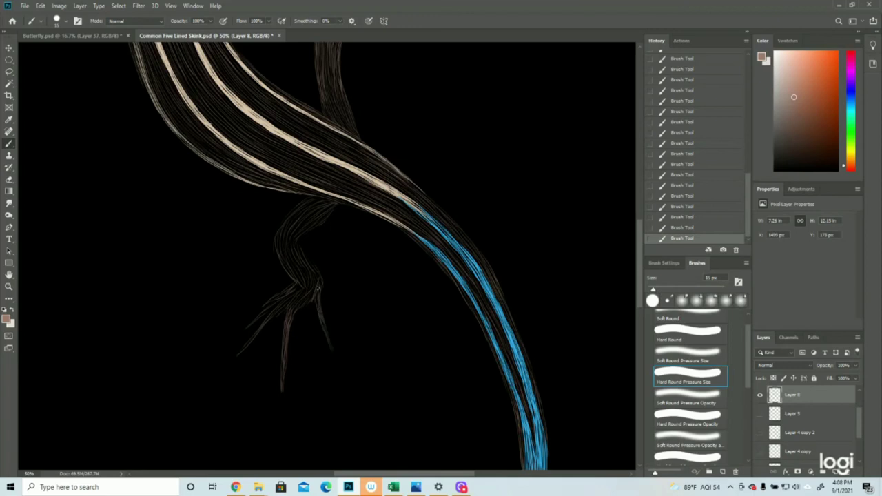
pyautogui.moveTo(318, 289); pyautogui.dragTo(323, 317)
pyautogui.moveTo(319, 283); pyautogui.dragTo(292, 311)
pyautogui.moveTo(237, 355); pyautogui.dragTo(262, 326)
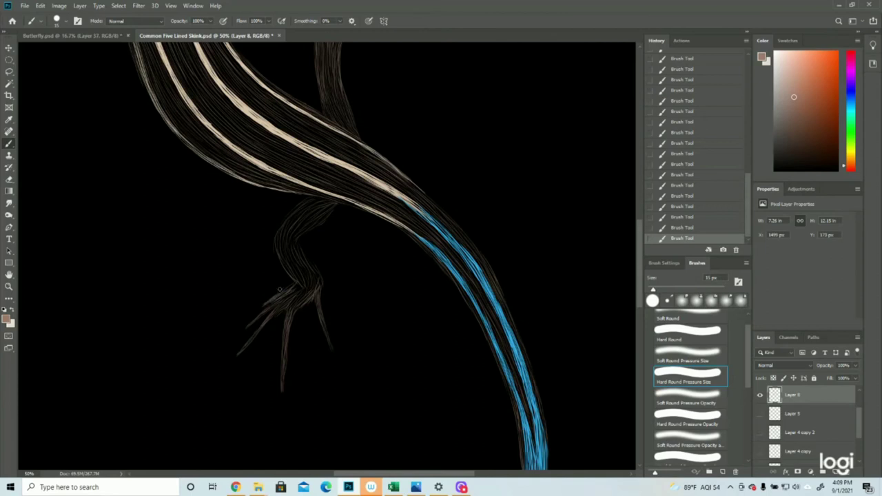
# - Undo the last four strokes on the left hind foot and repaint its shortest toe
pyautogui.click(698, 218)
pyautogui.click(690, 199)
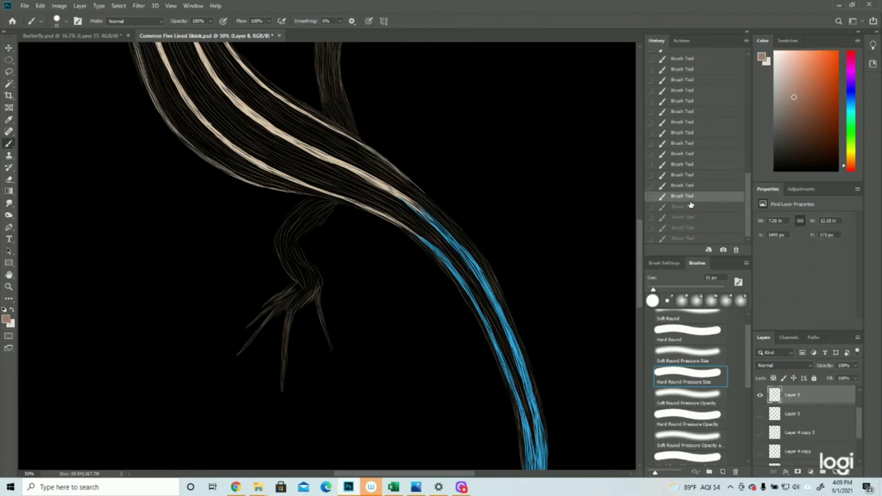
pyautogui.click(9, 286)
pyautogui.click(273, 308)
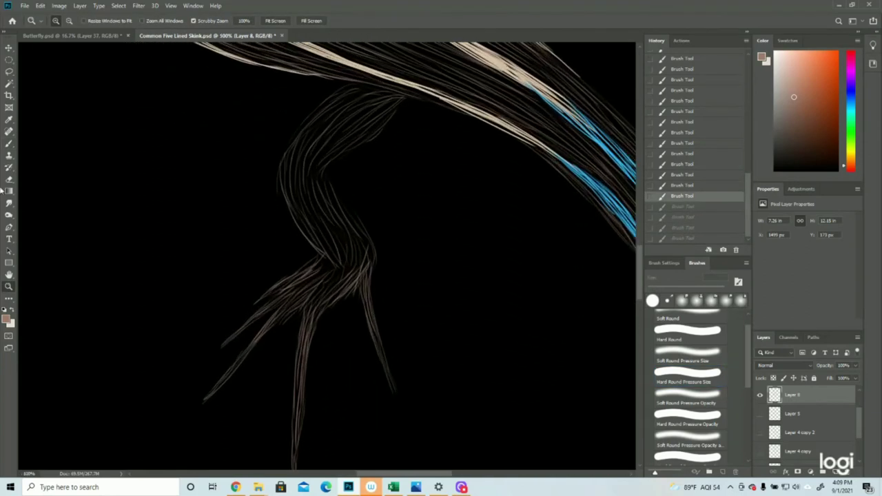
pyautogui.click(9, 143)
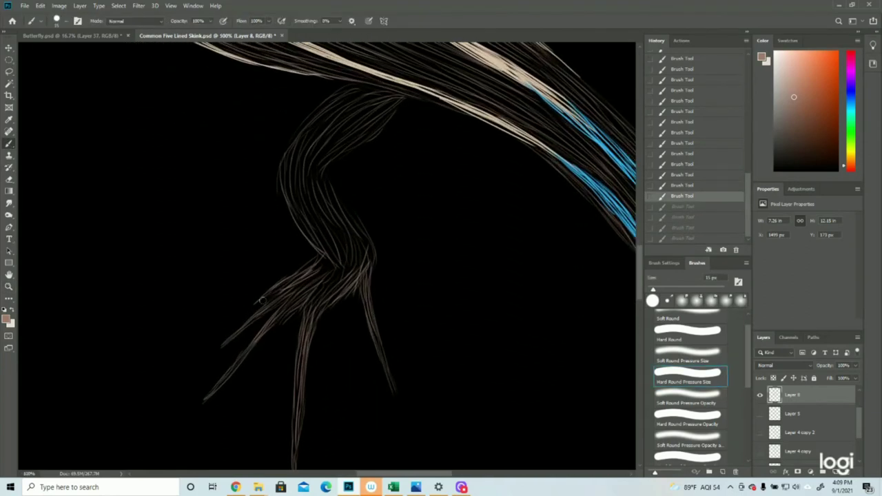
pyautogui.moveTo(255, 305); pyautogui.dragTo(274, 293)
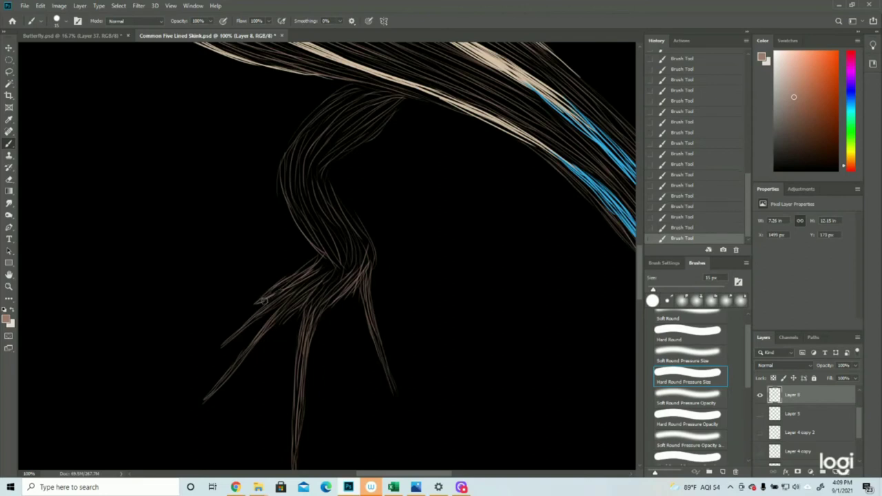
# - Paint brown strokes down the left hind leg toward the foot
pyautogui.scroll(3, 271, 295)
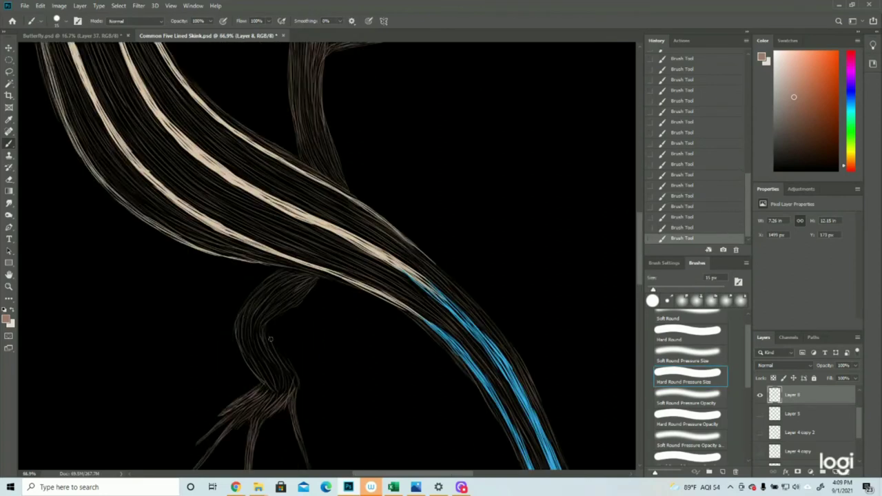
pyautogui.moveTo(239, 334); pyautogui.dragTo(261, 379)
pyautogui.moveTo(252, 334); pyautogui.dragTo(278, 390)
pyautogui.press('z')
pyautogui.moveTo(443, 337); pyautogui.dragTo(372, 341)
pyautogui.hotkey('ctrl', '+')
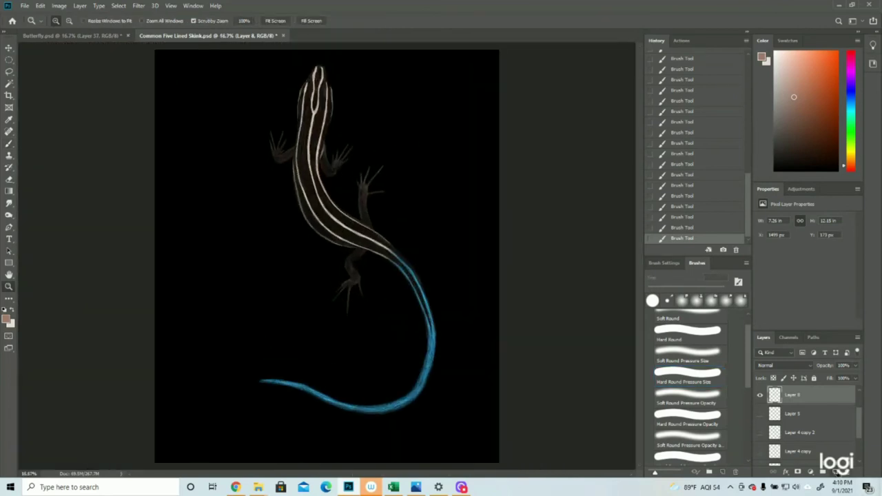
# - Add a new layer above Layer 8 and paint brown strokes between the central and right beige stripes, from head to front leg
pyautogui.click(836, 472)
pyautogui.scroll(3, 359, 124)
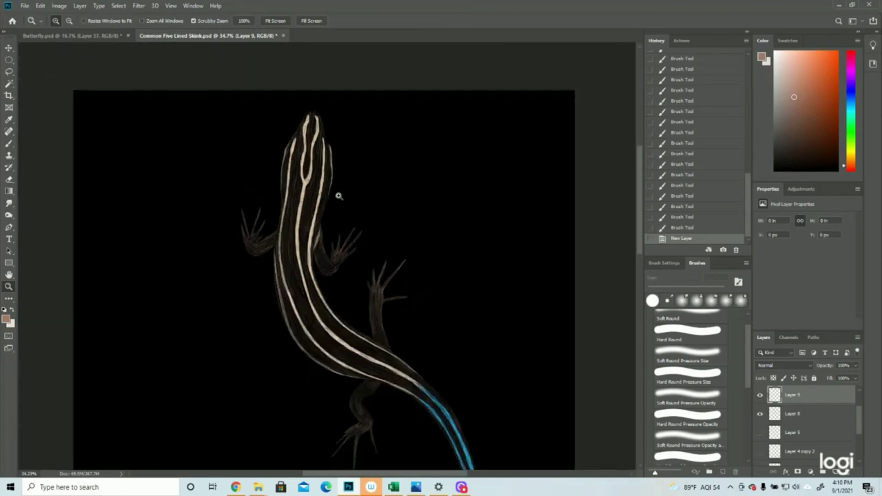
pyautogui.click(9, 144)
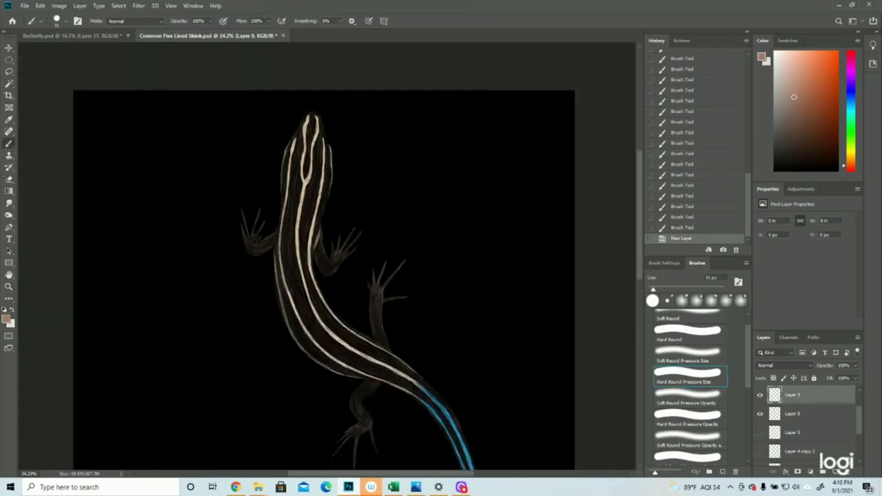
pyautogui.moveTo(320, 139); pyautogui.dragTo(318, 157)
pyautogui.moveTo(319, 146); pyautogui.dragTo(315, 185)
pyautogui.moveTo(316, 172); pyautogui.dragTo(313, 203)
pyautogui.moveTo(314, 190)
pyautogui.mouseDown()
pyautogui.moveTo(311, 214)
pyautogui.moveTo(317, 176)
pyautogui.moveTo(304, 231)
pyautogui.mouseUp()
# - Continue the brown strokes between the central and right beige stripes down the body to the tail base
pyautogui.moveTo(303, 227)
pyautogui.mouseDown()
pyautogui.moveTo(310, 283)
pyautogui.moveTo(338, 328)
pyautogui.mouseUp()
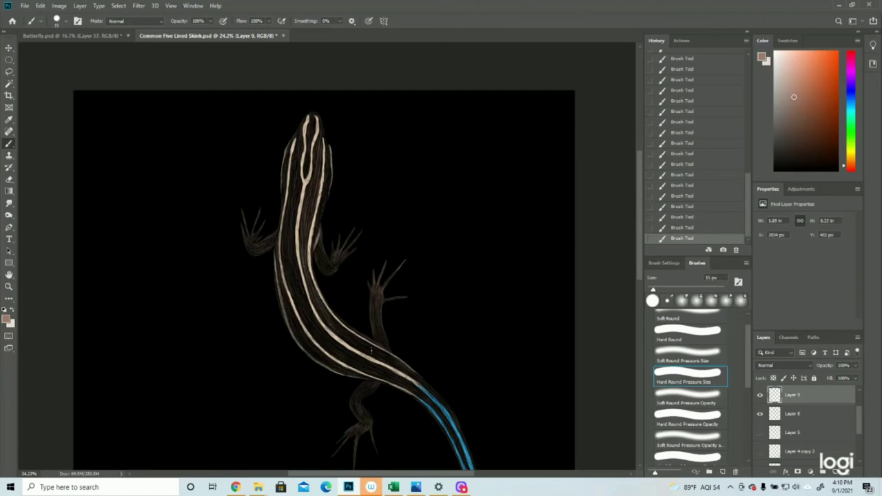
pyautogui.moveTo(334, 328); pyautogui.dragTo(329, 324)
pyautogui.moveTo(368, 355)
pyautogui.mouseDown()
pyautogui.moveTo(410, 375)
pyautogui.moveTo(359, 342)
pyautogui.moveTo(429, 394)
pyautogui.mouseUp()
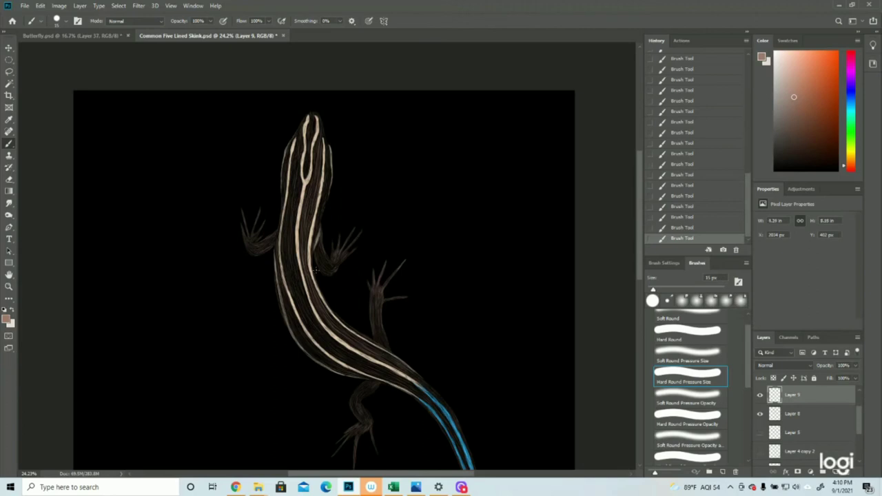
# - Paint brown strokes on the head and down the body between the central and left beige stripes
pyautogui.moveTo(313, 131); pyautogui.dragTo(313, 116)
pyautogui.moveTo(309, 155); pyautogui.dragTo(307, 176)
pyautogui.moveTo(299, 135); pyautogui.dragTo(293, 184)
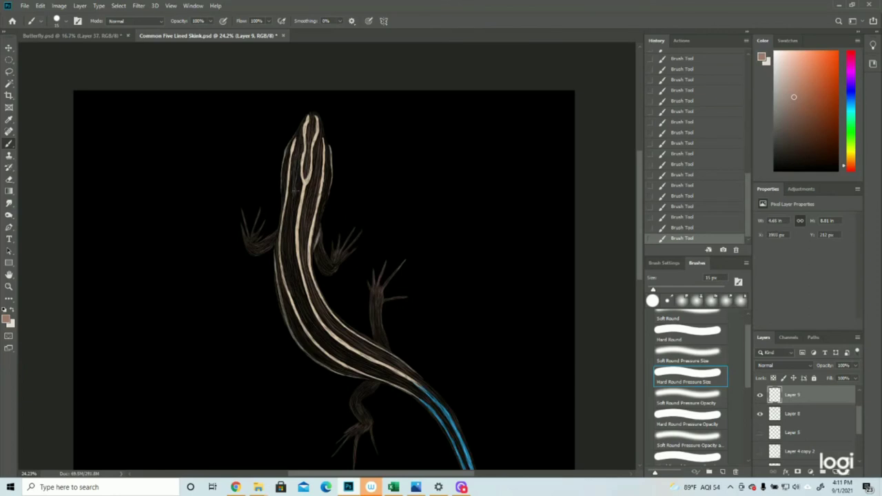
pyautogui.moveTo(299, 160); pyautogui.dragTo(295, 214)
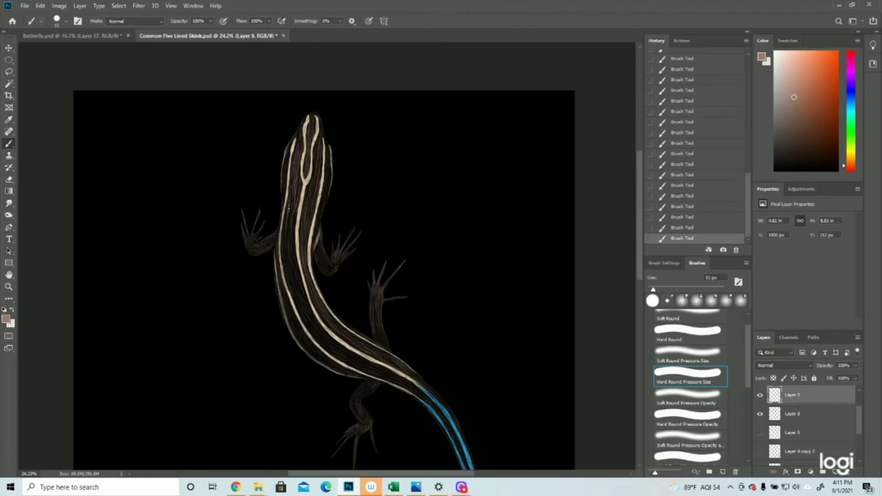
pyautogui.moveTo(288, 254); pyautogui.dragTo(289, 199)
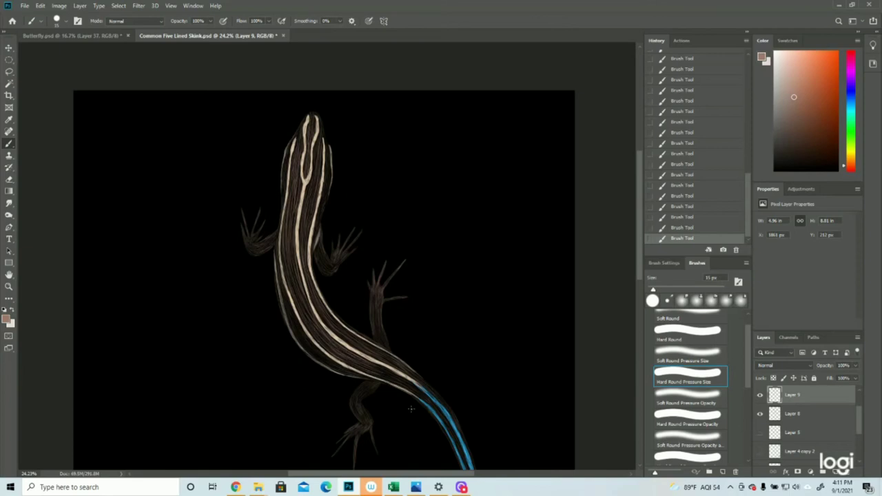
# - Extend the brown strokes over the tail base and down between the blue stripes of the upper tail
pyautogui.scroll(-3, 497, 384)
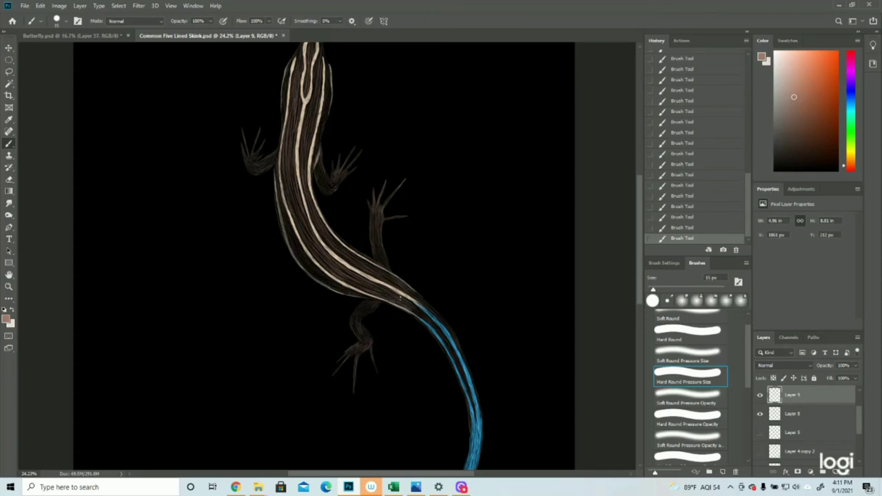
pyautogui.moveTo(433, 321); pyautogui.dragTo(459, 365)
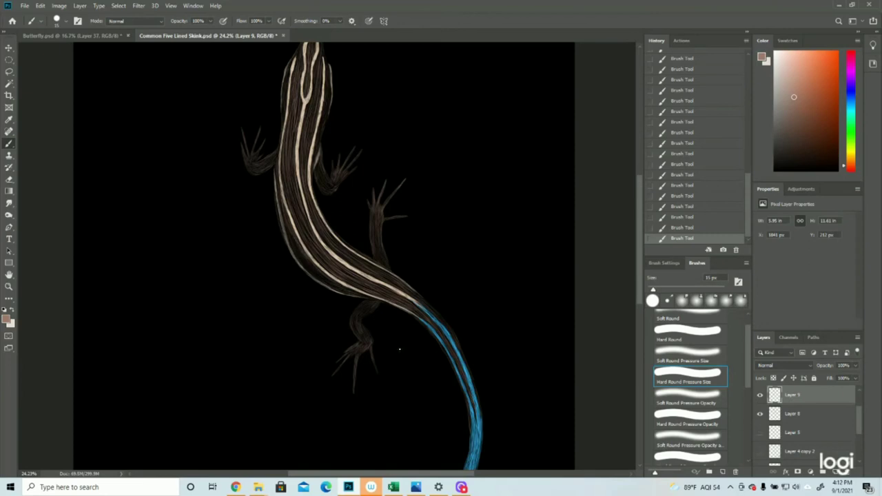
pyautogui.scroll(3, 400, 349)
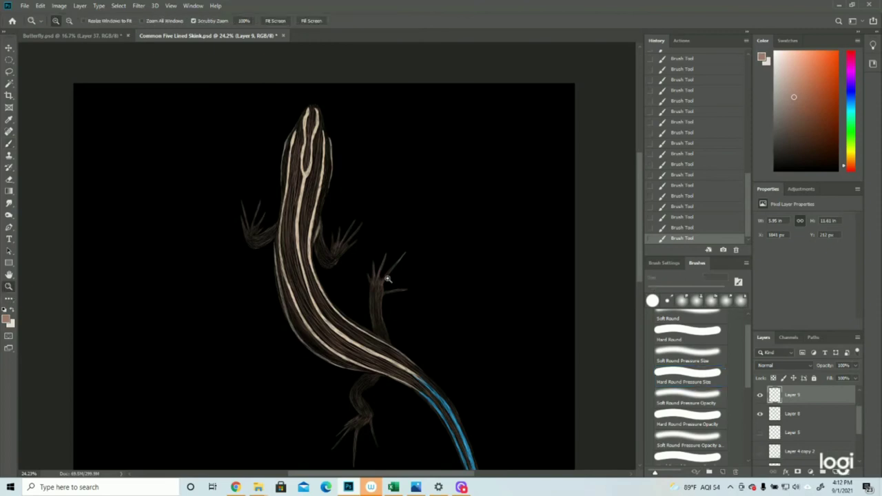
# - Paint another layer of brown strokes over the front legs, hind legs and feet
pyautogui.click(9, 286)
pyautogui.keyDown('alt'); pyautogui.click(457, 310); pyautogui.keyUp('alt')
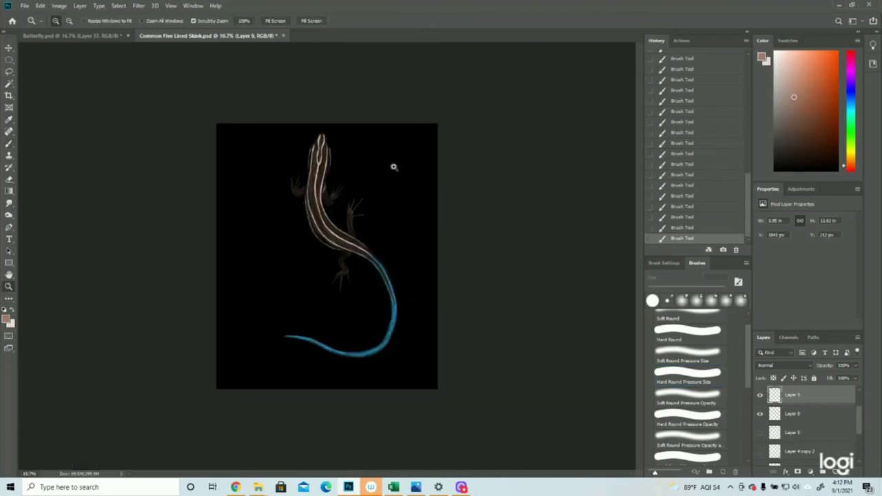
pyautogui.hotkey('ctrl', '+')
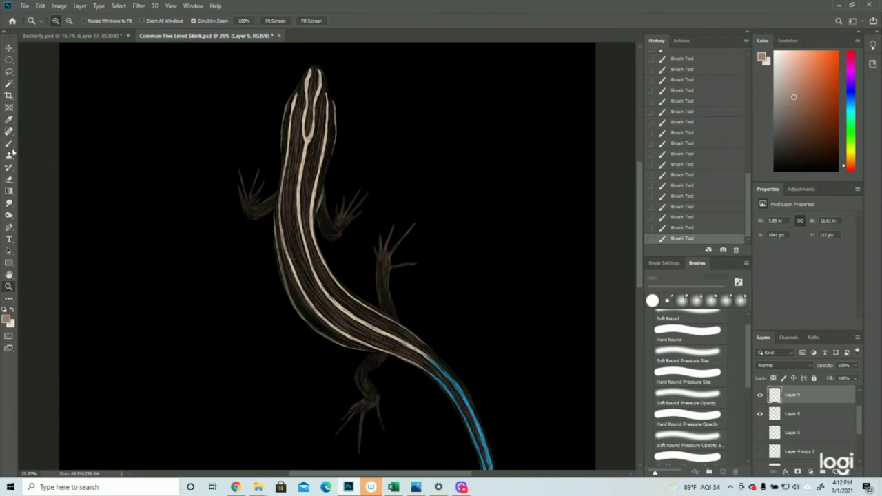
pyautogui.click(10, 142)
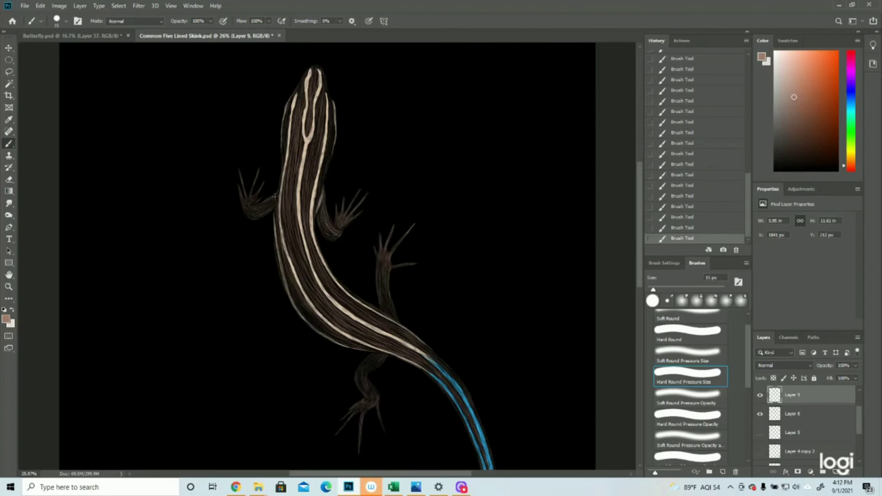
pyautogui.moveTo(279, 193); pyautogui.dragTo(253, 215)
pyautogui.hotkey('ctrl', 'z')
pyautogui.moveTo(382, 283); pyautogui.dragTo(395, 318)
pyautogui.scroll(-3, 418, 378)
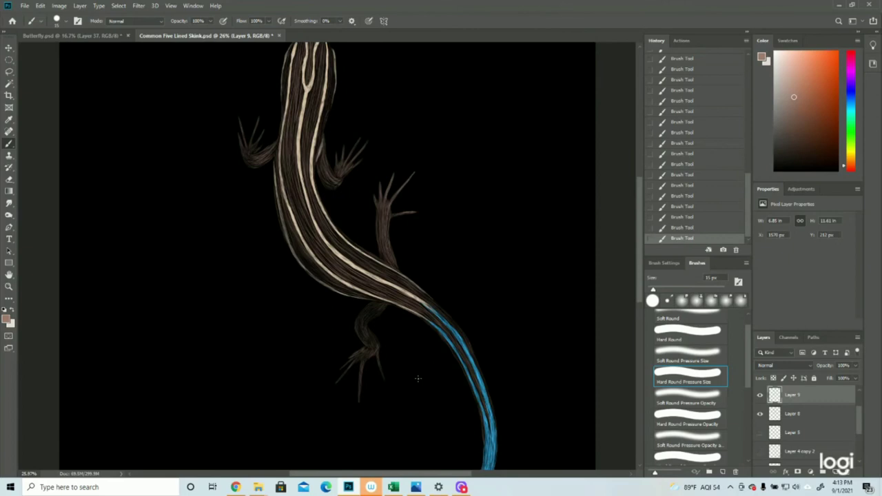
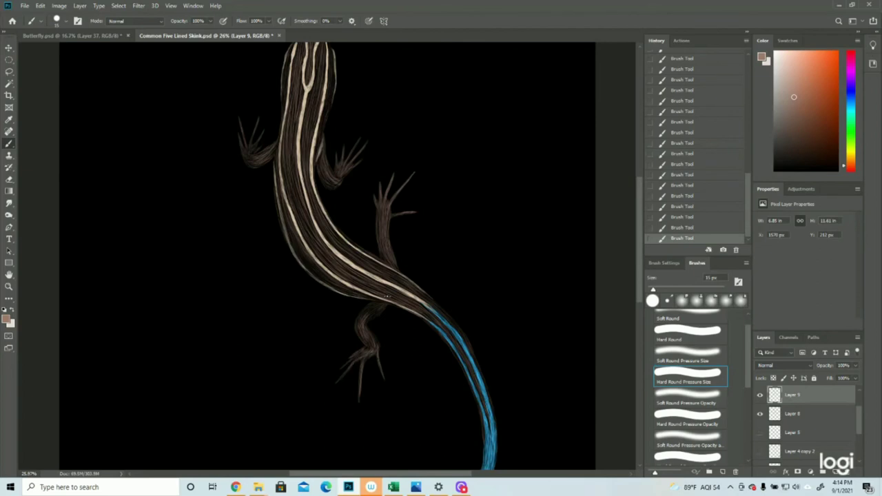
pyautogui.click(686, 217)
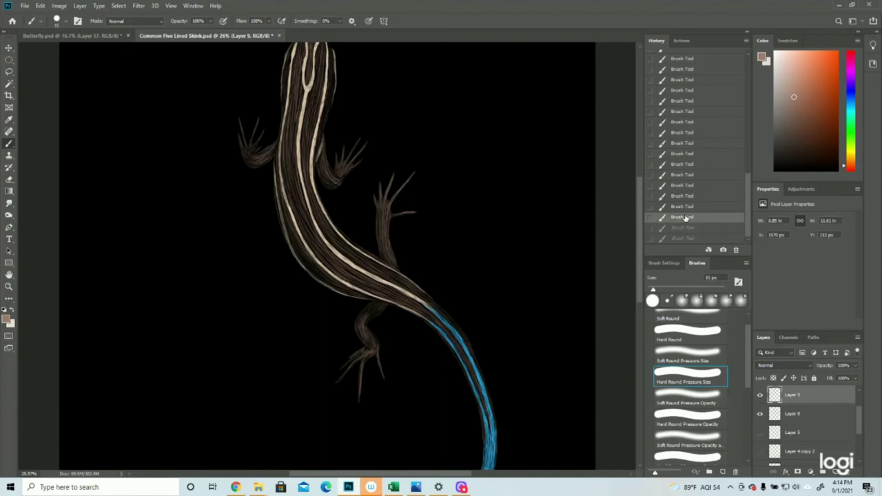
pyautogui.click(683, 206)
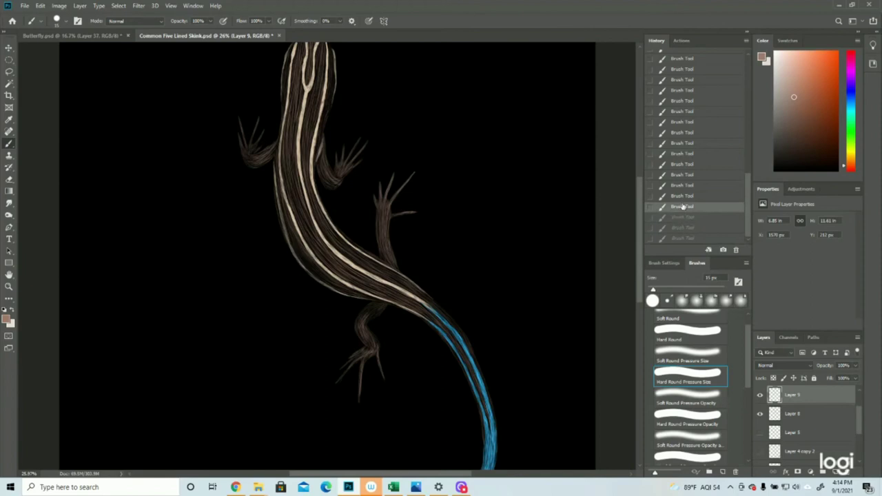
pyautogui.hotkey('ctrl', 'shift', 'z')
pyautogui.hotkey('ctrl', 'shift', 'z')
pyautogui.hotkey('ctrl', 'shift', 'z')
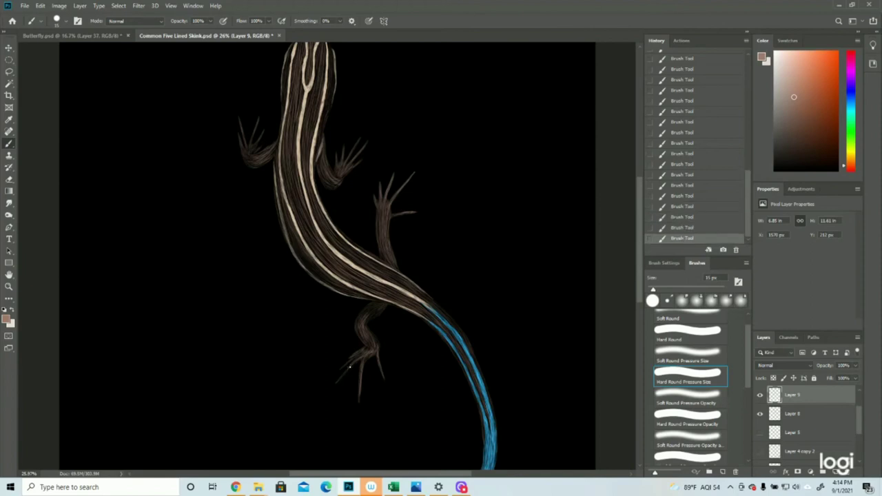
# - Add a new layer above Layer 9 and set the foreground colour to off-white for the brush
pyautogui.click(8, 287)
pyautogui.moveTo(386, 267); pyautogui.dragTo(295, 266)
pyautogui.click(411, 191)
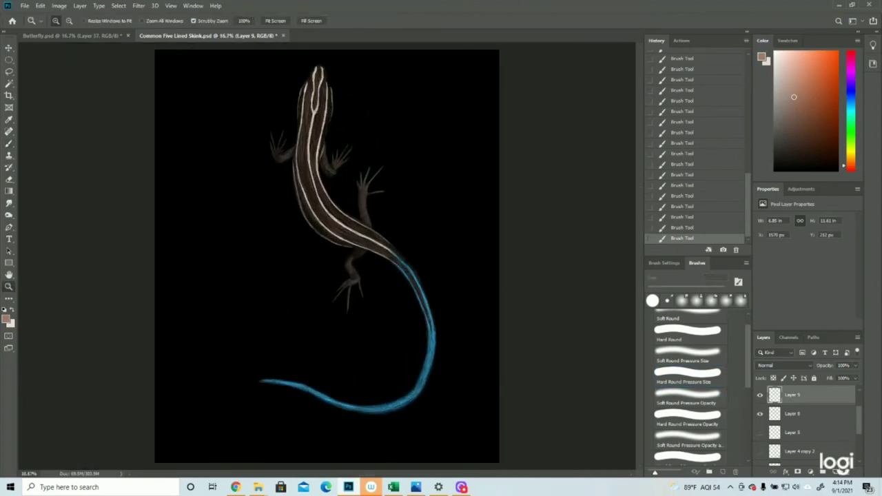
pyautogui.click(835, 471)
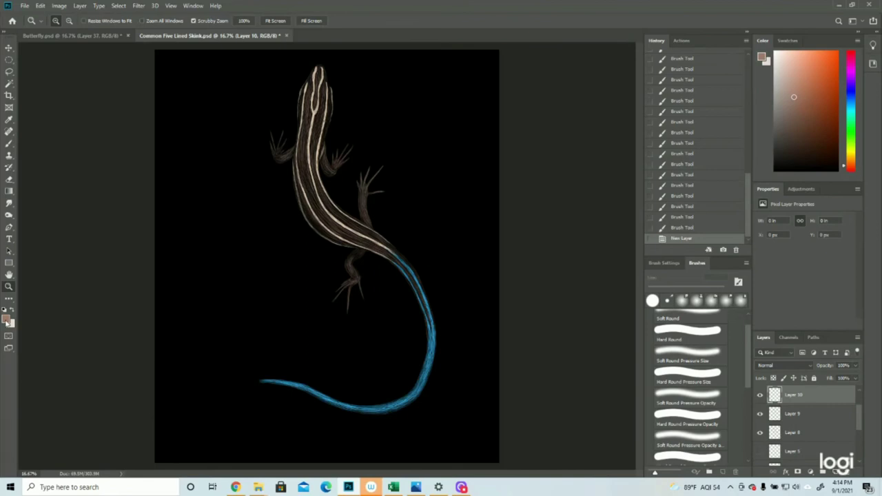
pyautogui.click(6, 318)
pyautogui.click(847, 194)
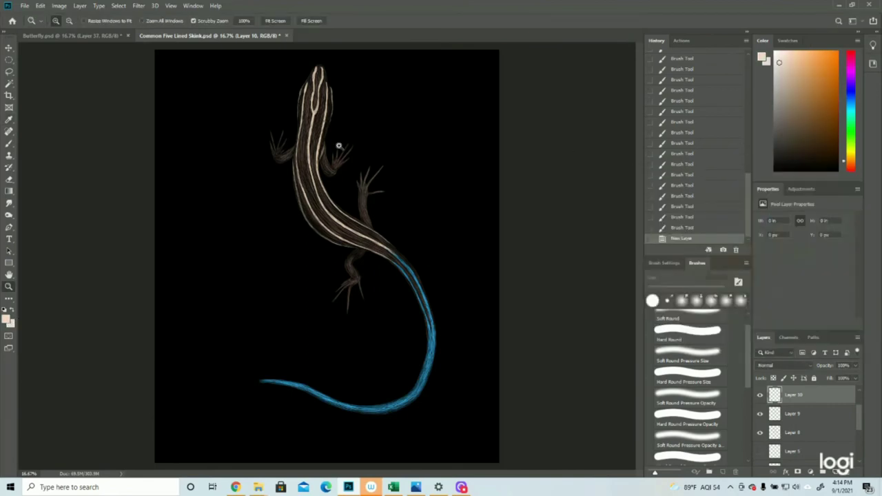
pyautogui.click(342, 95)
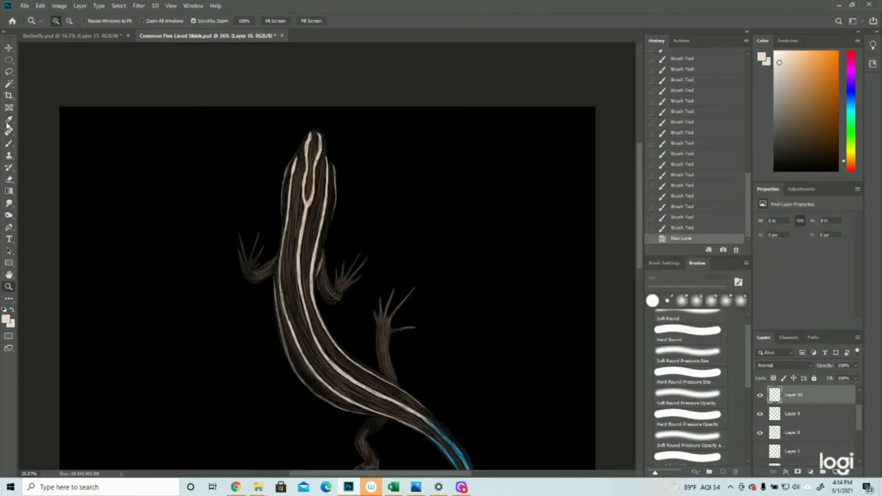
pyautogui.click(9, 143)
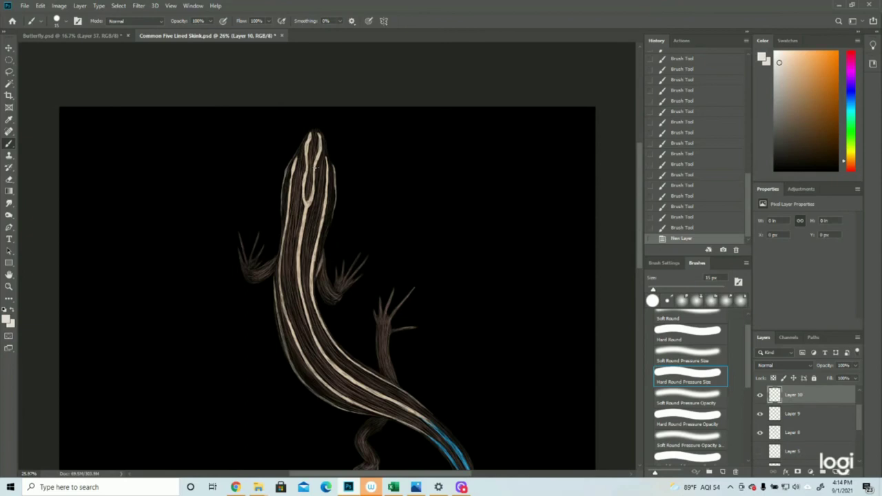
pyautogui.moveTo(315, 176)
pyautogui.mouseDown()
pyautogui.moveTo(318, 190)
pyautogui.moveTo(315, 178)
pyautogui.mouseUp()
pyautogui.moveTo(313, 163); pyautogui.dragTo(315, 171)
pyautogui.moveTo(316, 180)
pyautogui.mouseDown()
pyautogui.moveTo(318, 201)
pyautogui.moveTo(320, 190)
pyautogui.mouseUp()
pyautogui.moveTo(316, 173); pyautogui.dragTo(318, 184)
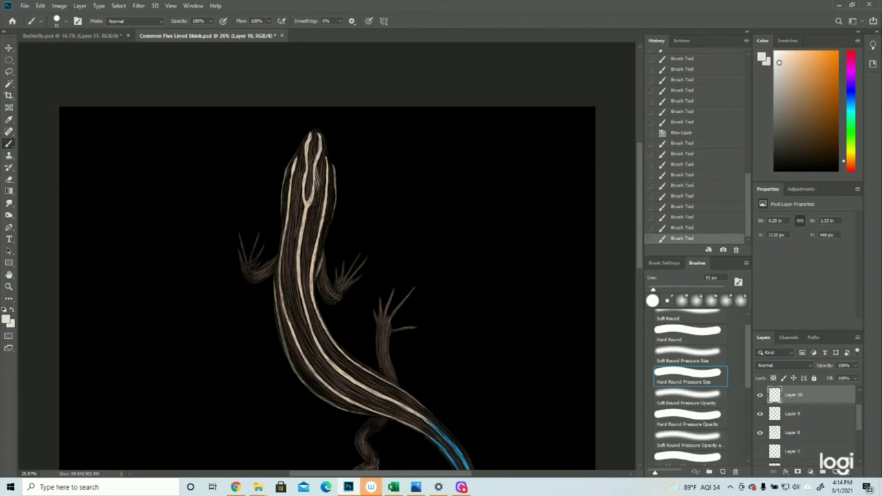
pyautogui.click(682, 133)
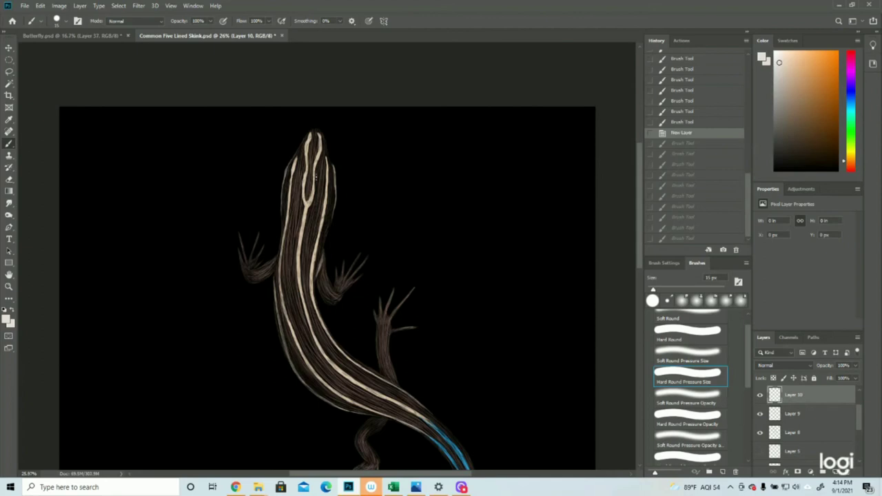
# - Paint off-white highlight strokes on the back of the head around the fork of the central stripe
pyautogui.moveTo(317, 176); pyautogui.dragTo(318, 206)
pyautogui.moveTo(319, 172); pyautogui.dragTo(320, 201)
pyautogui.moveTo(316, 177); pyautogui.dragTo(316, 202)
pyautogui.moveTo(314, 185); pyautogui.dragTo(310, 193)
pyautogui.moveTo(307, 174); pyautogui.dragTo(308, 230)
pyautogui.moveTo(312, 202); pyautogui.dragTo(309, 222)
# - Paint off-white highlight strokes along both sides of the central stripe from the fork down to the front legs
pyautogui.moveTo(315, 200); pyautogui.dragTo(304, 253)
pyautogui.moveTo(304, 186); pyautogui.dragTo(299, 233)
pyautogui.moveTo(316, 200); pyautogui.dragTo(305, 257)
pyautogui.moveTo(311, 205); pyautogui.dragTo(302, 274)
pyautogui.moveTo(303, 236); pyautogui.dragTo(300, 292)
pyautogui.moveTo(306, 257); pyautogui.dragTo(304, 301)
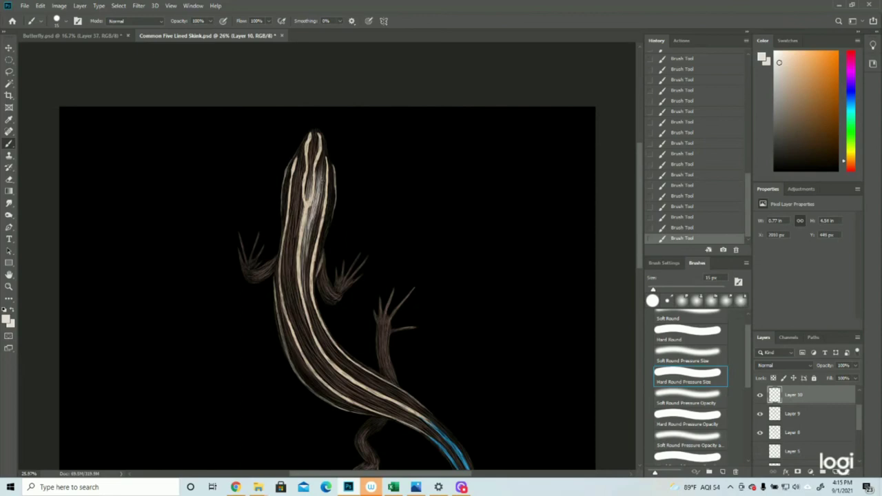
pyautogui.moveTo(304, 198); pyautogui.dragTo(302, 213)
pyautogui.moveTo(302, 198); pyautogui.dragTo(299, 220)
pyautogui.moveTo(303, 196); pyautogui.dragTo(297, 239)
# - Continue the off-white highlight strokes along the central stripe from the front legs to the bend of the body
pyautogui.click(8, 287)
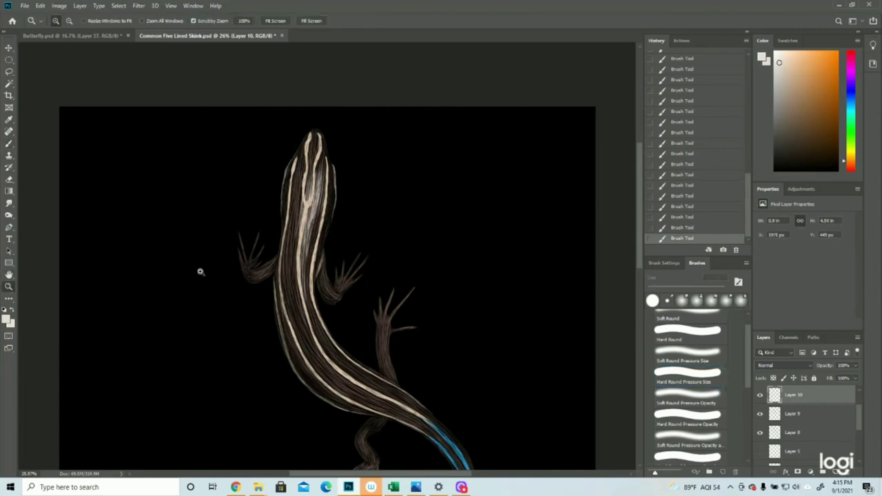
pyautogui.moveTo(270, 271); pyautogui.dragTo(243, 274)
pyautogui.moveTo(340, 198); pyautogui.dragTo(377, 157)
pyautogui.click(329, 81)
pyautogui.click(9, 143)
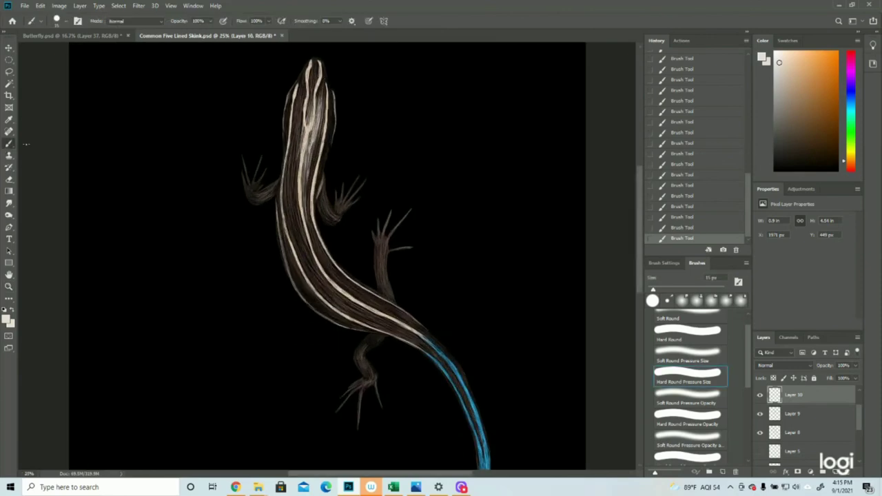
pyautogui.moveTo(306, 179); pyautogui.dragTo(303, 210)
pyautogui.moveTo(298, 179); pyautogui.dragTo(306, 249)
pyautogui.moveTo(304, 218); pyautogui.dragTo(309, 251)
pyautogui.moveTo(304, 204); pyautogui.dragTo(317, 257)
pyautogui.moveTo(309, 227); pyautogui.dragTo(337, 284)
pyautogui.moveTo(316, 250); pyautogui.dragTo(340, 285)
pyautogui.moveTo(298, 184); pyautogui.dragTo(302, 229)
pyautogui.moveTo(305, 242); pyautogui.dragTo(313, 265)
pyautogui.moveTo(304, 242)
pyautogui.mouseDown()
pyautogui.moveTo(299, 235)
pyautogui.moveTo(324, 287)
pyautogui.moveTo(306, 251)
pyautogui.moveTo(308, 261)
pyautogui.mouseUp()
pyautogui.moveTo(298, 213); pyautogui.dragTo(305, 253)
pyautogui.moveTo(299, 188); pyautogui.dragTo(295, 200)
pyautogui.moveTo(297, 170); pyautogui.dragTo(297, 202)
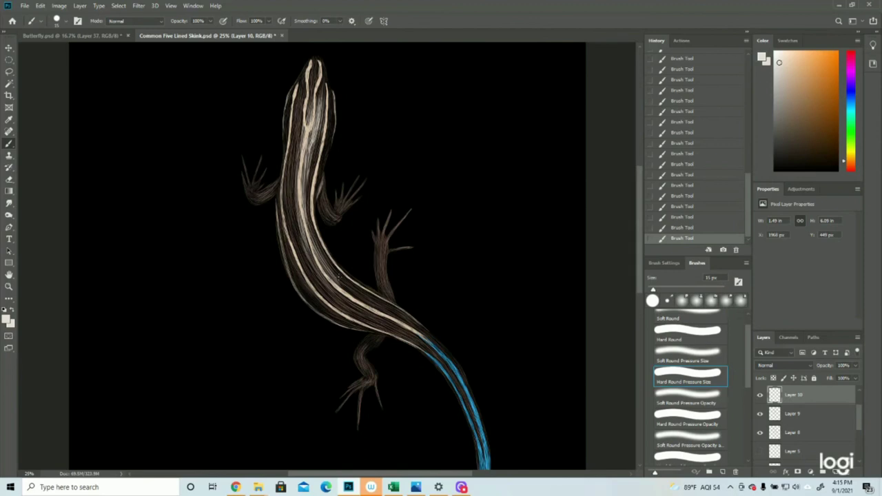
# - Extend the off-white highlight strokes along the central stripe from the body's bend to the tail base
pyautogui.moveTo(340, 279); pyautogui.dragTo(410, 324)
pyautogui.moveTo(367, 301); pyautogui.dragTo(398, 320)
pyautogui.moveTo(356, 295); pyautogui.dragTo(389, 315)
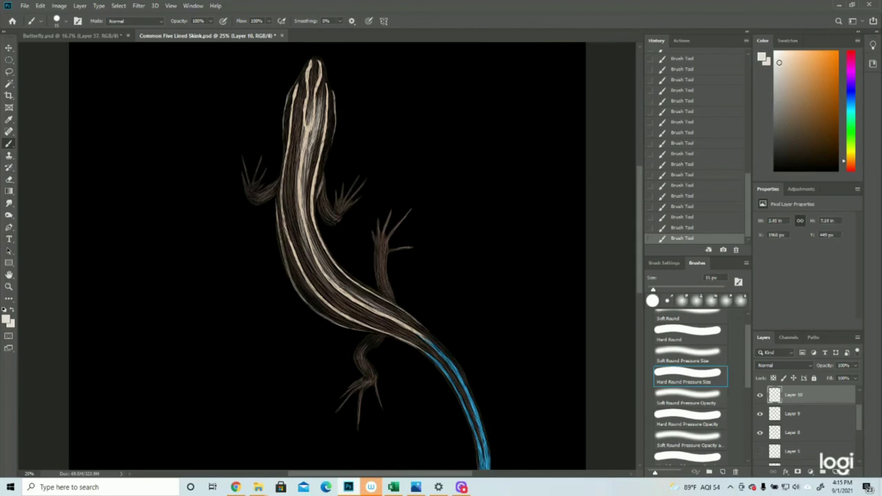
pyautogui.moveTo(346, 289); pyautogui.dragTo(435, 346)
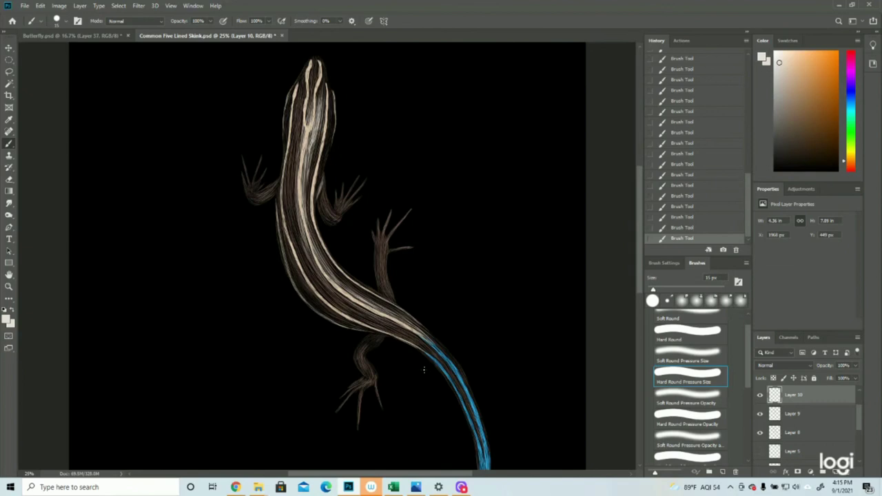
# - Add more off-white strokes beside the central stripe in the middle of the body
pyautogui.scroll(-2, 390, 352)
pyautogui.click(8, 287)
pyautogui.moveTo(324, 277); pyautogui.dragTo(261, 275)
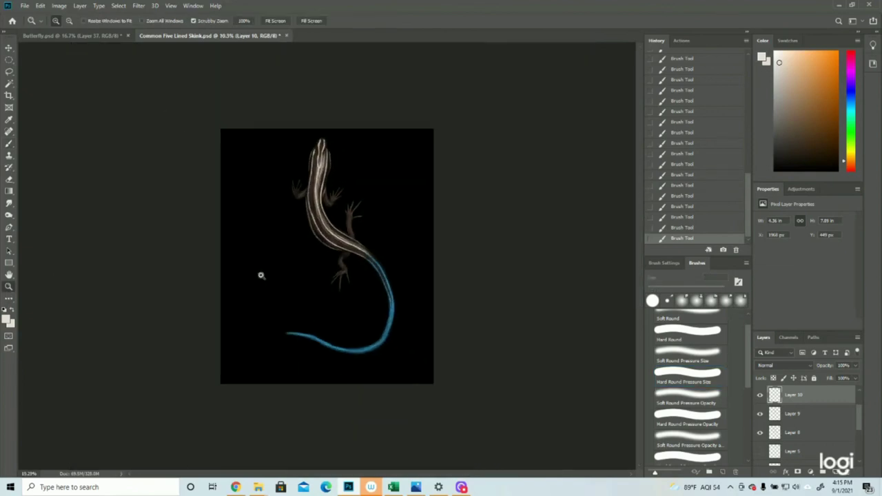
pyautogui.moveTo(432, 288); pyautogui.dragTo(457, 299)
pyautogui.scroll(1, 407, 266)
pyautogui.scroll(2, 406, 267)
pyautogui.click(9, 143)
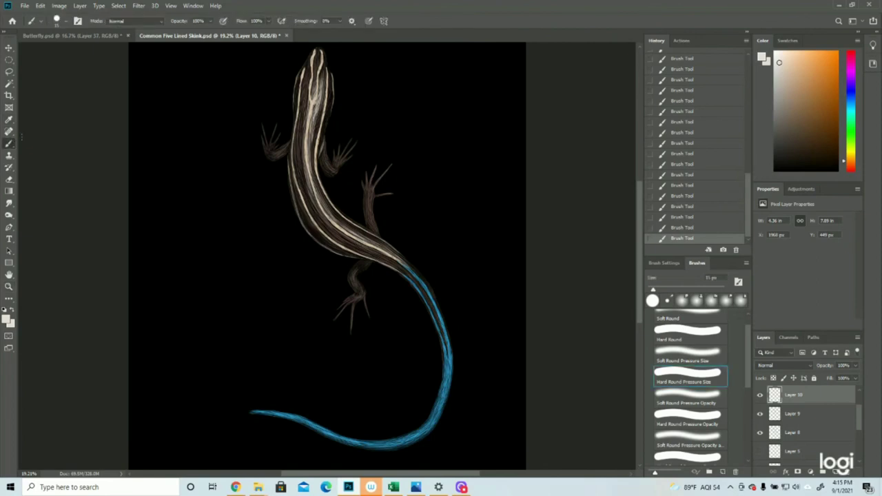
pyautogui.moveTo(310, 198); pyautogui.dragTo(318, 213)
pyautogui.moveTo(305, 175); pyautogui.dragTo(326, 226)
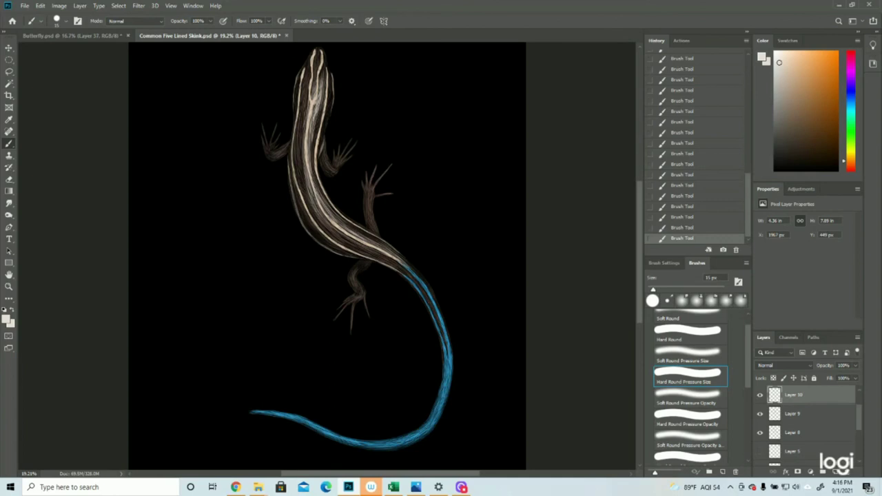
# - Paint thin off-white highlight strokes along the blue tail from its base around the curve to the tip
pyautogui.moveTo(409, 268)
pyautogui.mouseDown()
pyautogui.moveTo(426, 282)
pyautogui.moveTo(451, 369)
pyautogui.moveTo(429, 428)
pyautogui.mouseUp()
pyautogui.scroll(-3, 412, 431)
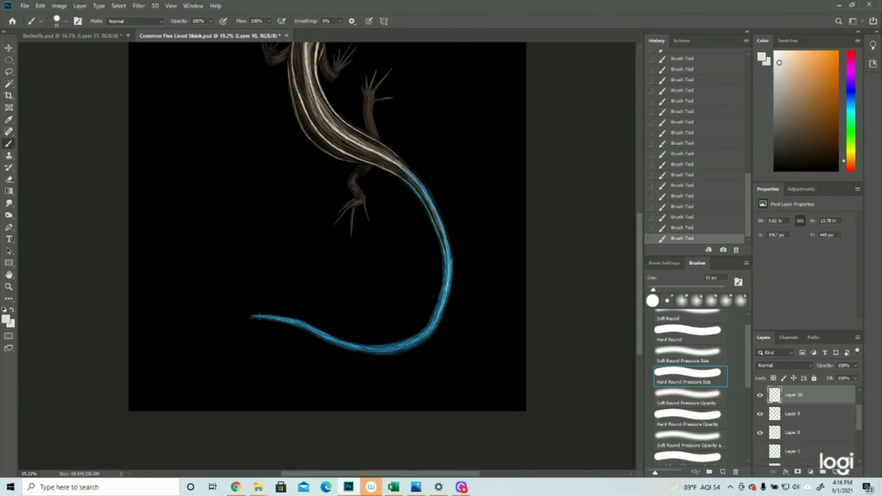
pyautogui.moveTo(293, 321)
pyautogui.mouseDown()
pyautogui.moveTo(371, 348)
pyautogui.moveTo(399, 349)
pyautogui.mouseUp()
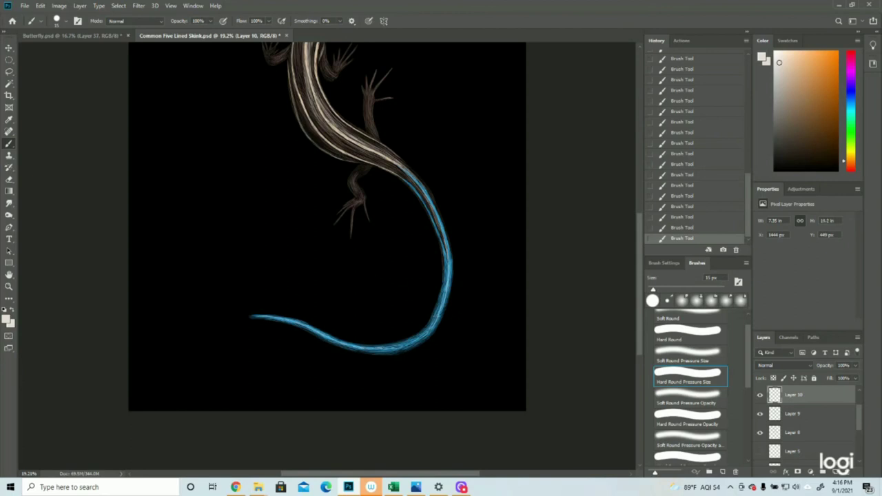
pyautogui.moveTo(438, 313); pyautogui.dragTo(424, 335)
pyautogui.moveTo(425, 199); pyautogui.dragTo(450, 255)
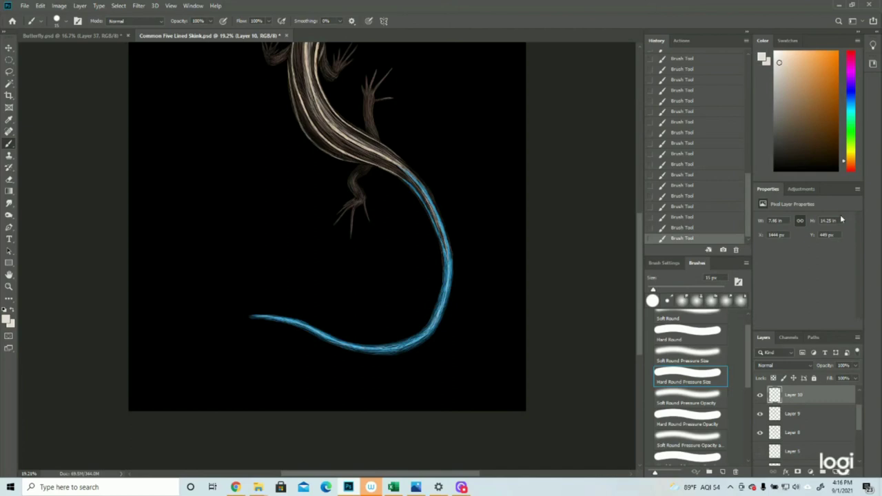
# - Undo the last four tail strokes and repaint the off-white highlights on the upper tail
pyautogui.click(679, 198)
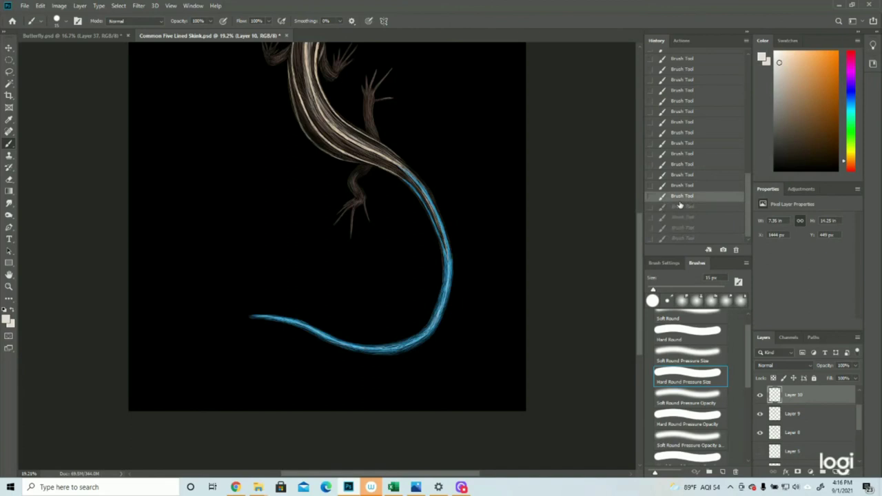
pyautogui.moveTo(441, 227); pyautogui.dragTo(448, 245)
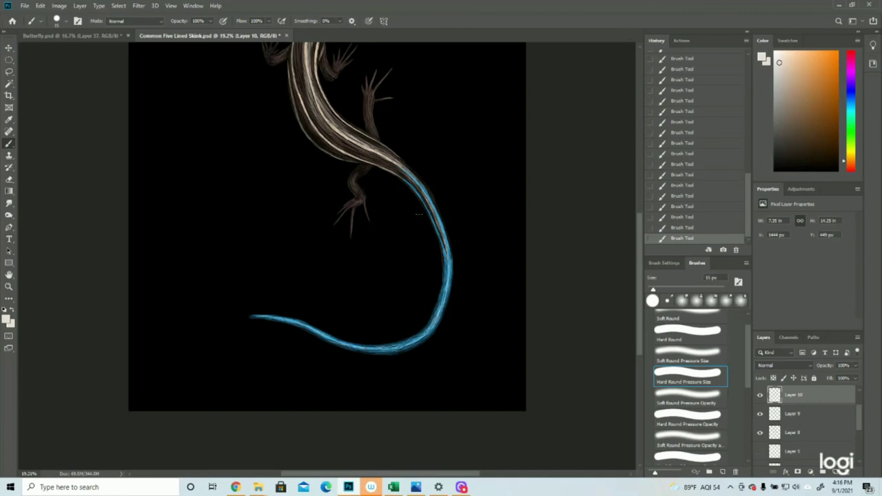
# - Add thin off-white highlight strokes along the upper body behind the skink's head
pyautogui.scroll(5, 418, 214)
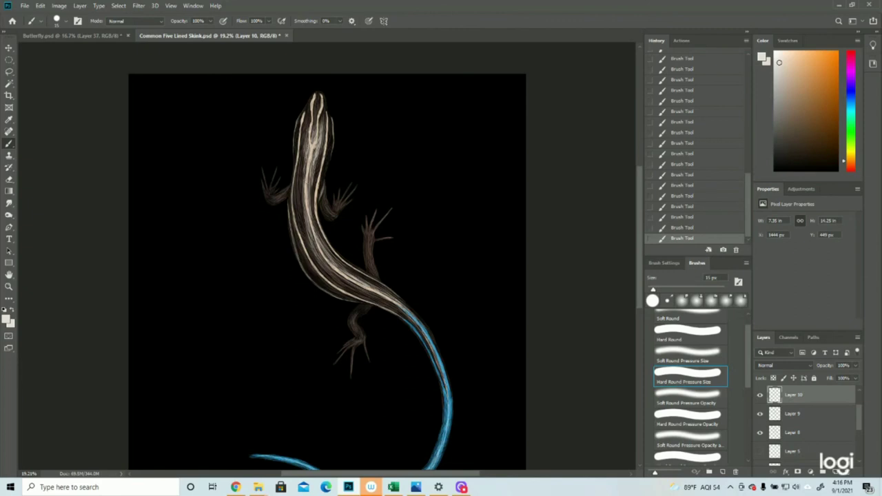
pyautogui.moveTo(306, 165); pyautogui.dragTo(303, 198)
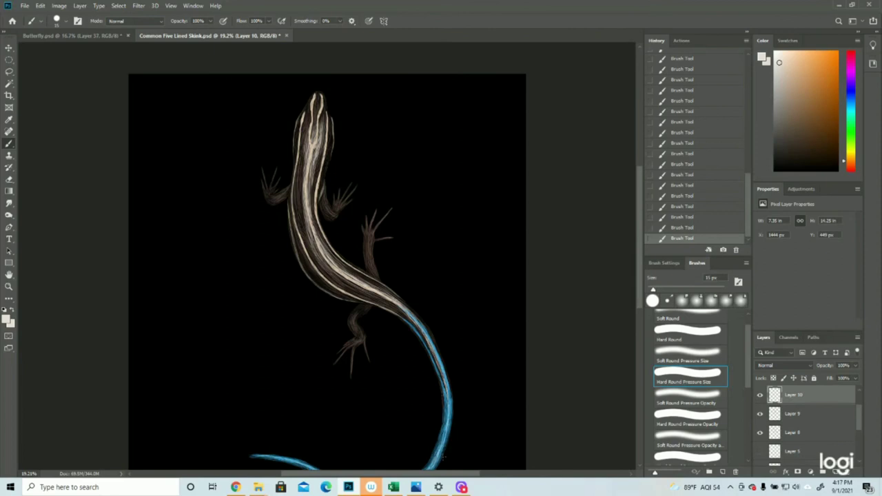
pyautogui.click(8, 287)
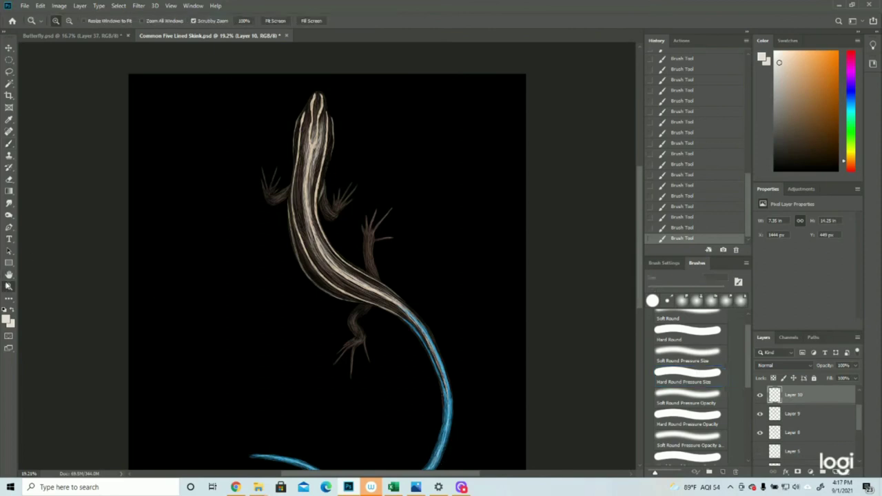
pyautogui.moveTo(422, 314); pyautogui.dragTo(357, 320)
pyautogui.scroll(3, 345, 177)
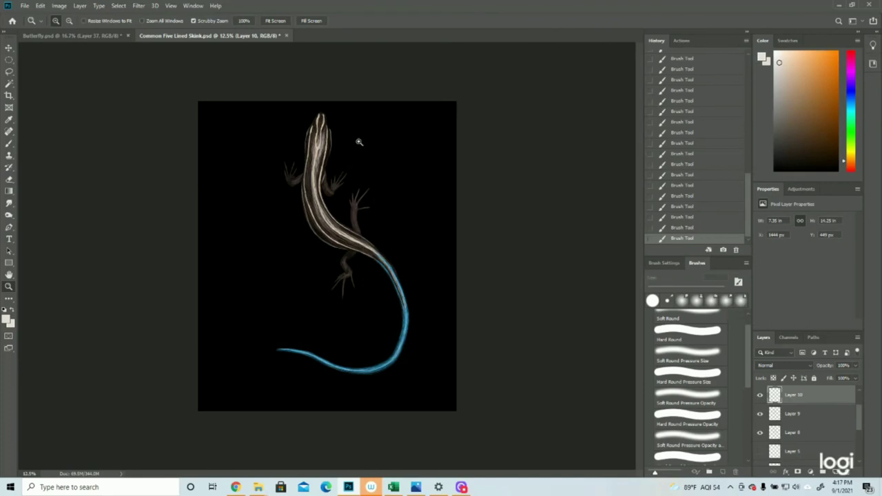
pyautogui.click(9, 144)
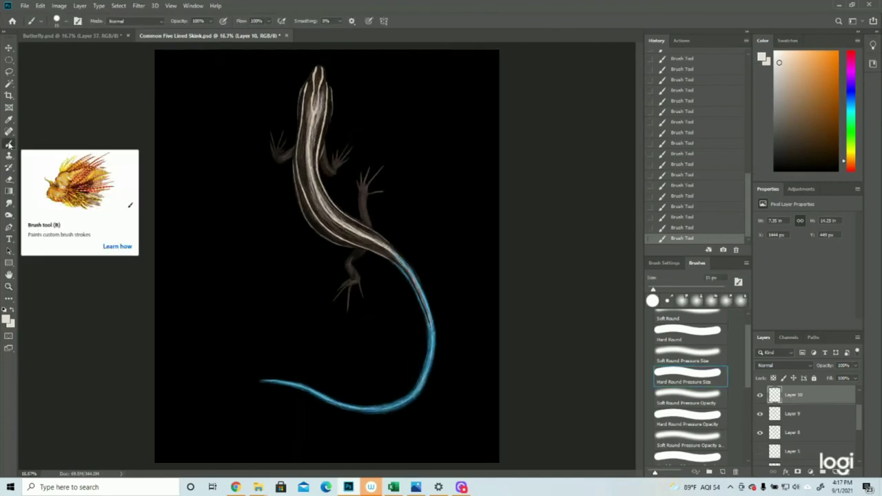
pyautogui.moveTo(304, 143)
pyautogui.mouseDown()
pyautogui.moveTo(304, 171)
pyautogui.moveTo(303, 148)
pyautogui.mouseUp()
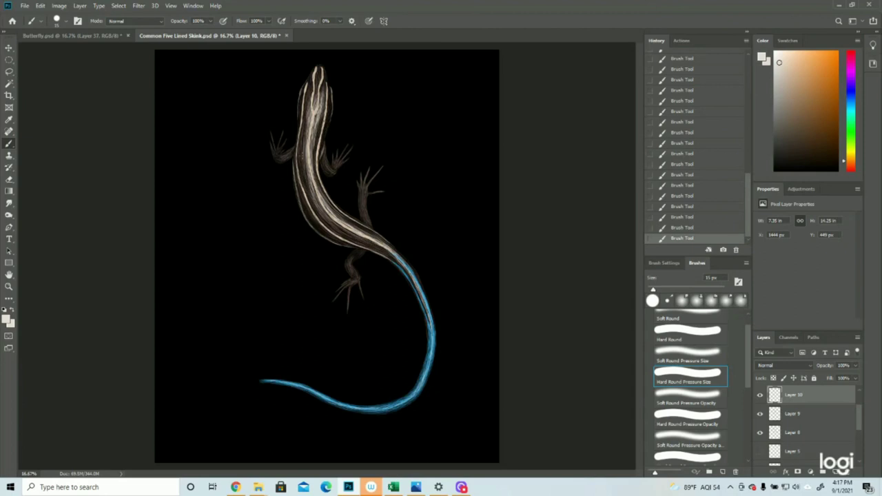
pyautogui.moveTo(320, 131); pyautogui.dragTo(315, 144)
# - Paint thin off-white highlight strokes on the skink's legs, feet and toes
pyautogui.click(9, 287)
pyautogui.moveTo(451, 258); pyautogui.dragTo(392, 255)
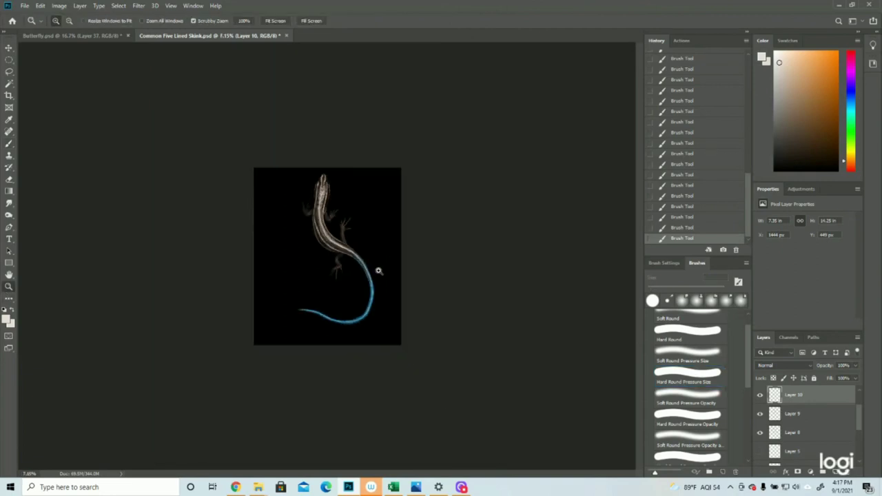
pyautogui.moveTo(386, 177); pyautogui.dragTo(419, 181)
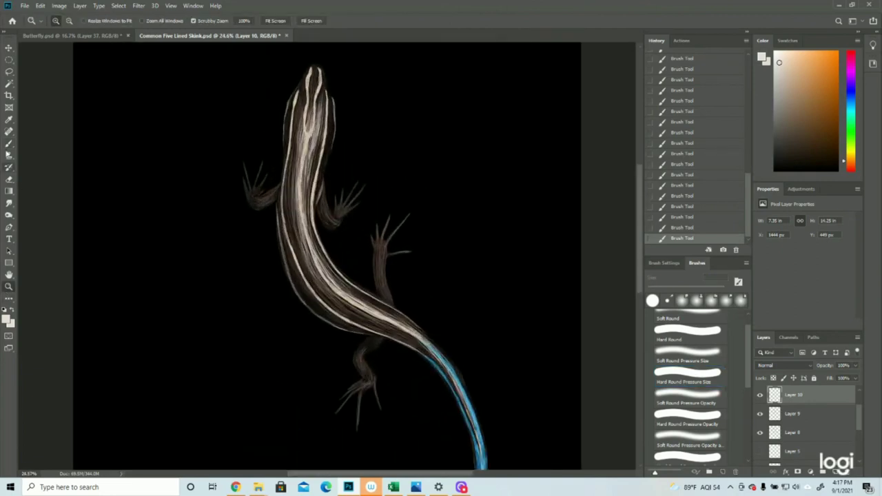
pyautogui.click(8, 144)
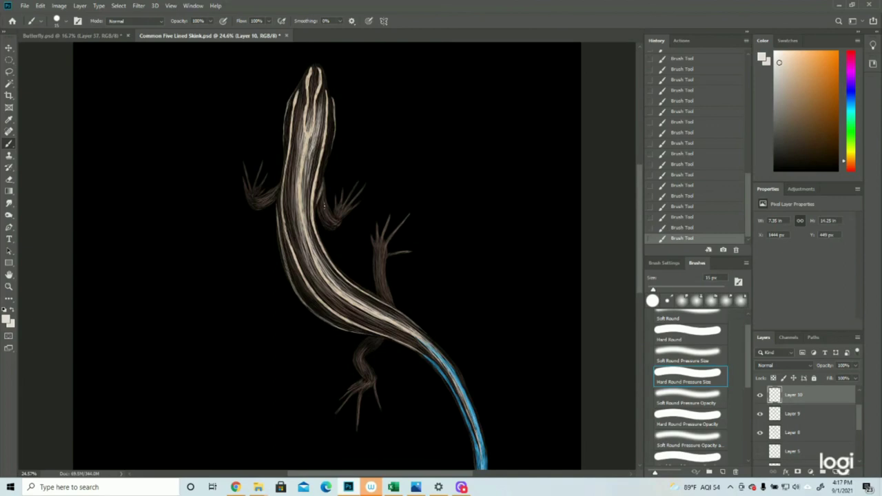
pyautogui.moveTo(322, 200); pyautogui.dragTo(335, 224)
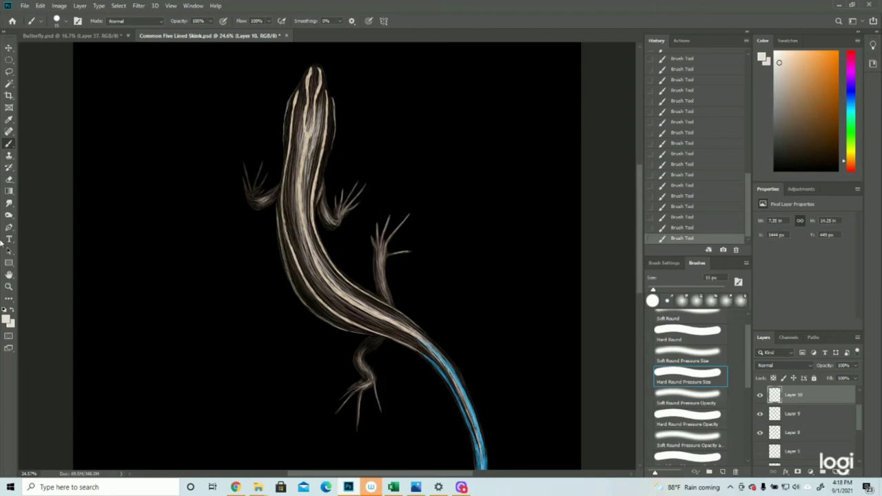
# - Add a new layer above Layer 10 for further highlight strokes
pyautogui.click(9, 286)
pyautogui.moveTo(302, 284); pyautogui.dragTo(278, 287)
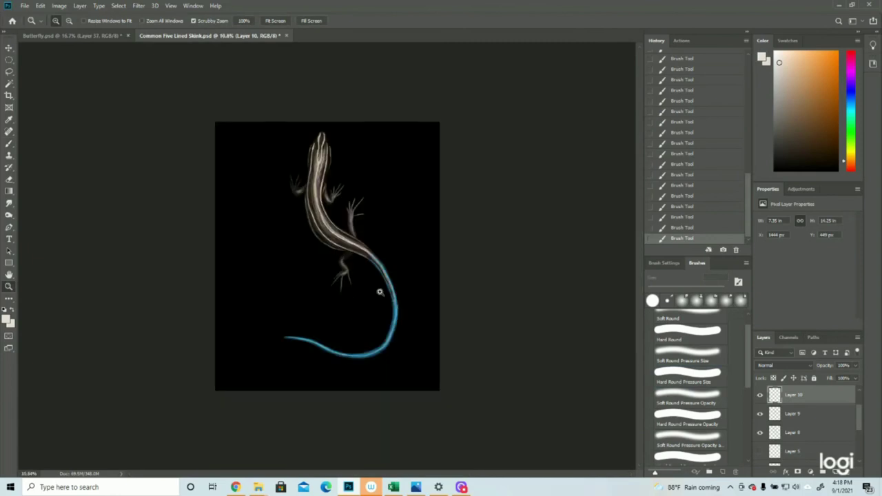
pyautogui.click(354, 142)
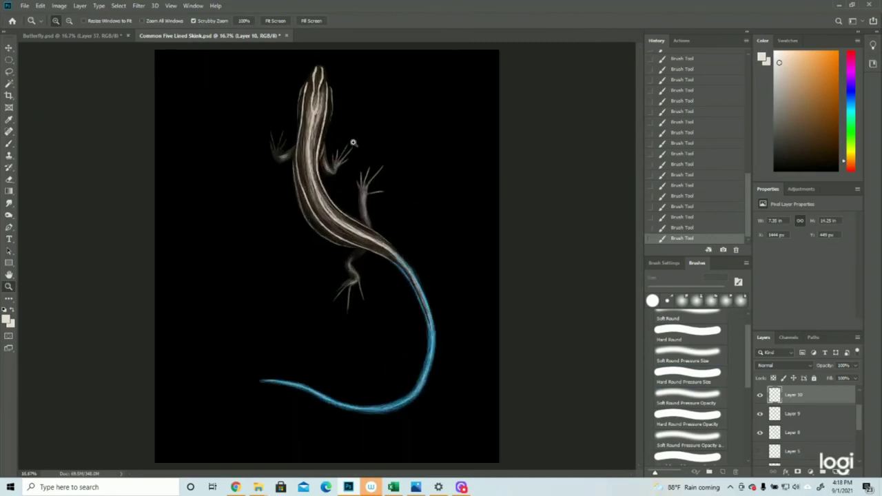
pyautogui.click(354, 142)
pyautogui.moveTo(275, 349); pyautogui.dragTo(298, 316)
pyautogui.scroll(2, 288, 314)
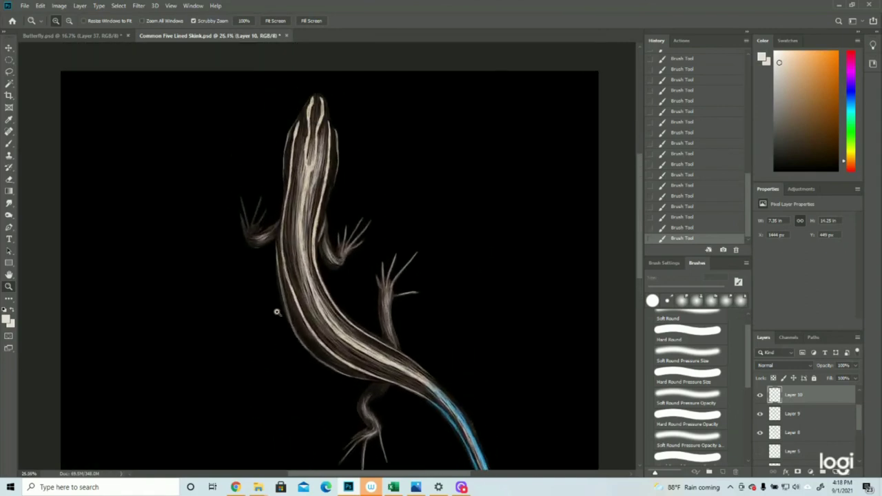
pyautogui.click(9, 145)
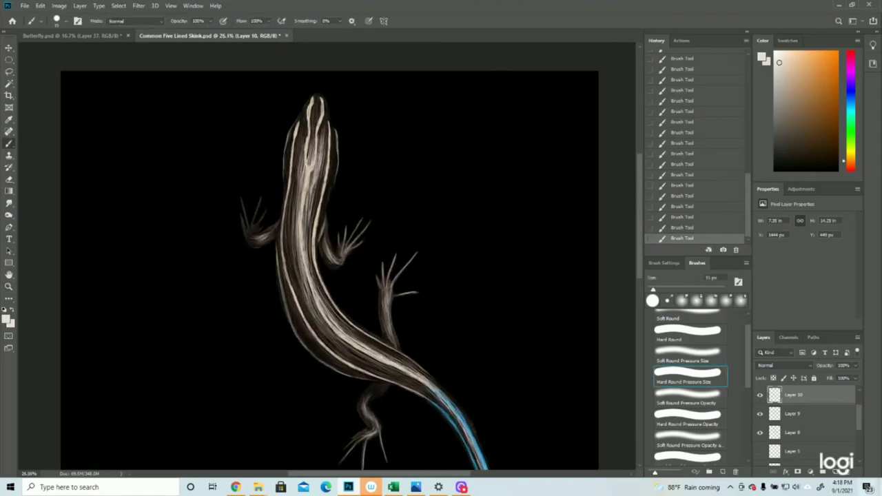
pyautogui.click(836, 471)
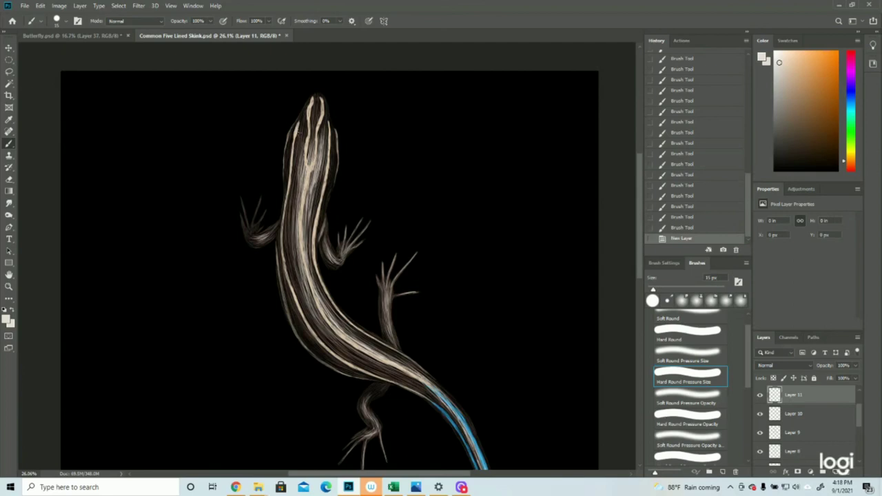
# - Paint off-white strokes over the central stripe at the neck and between the stripes on the head
pyautogui.moveTo(320, 142); pyautogui.dragTo(314, 175)
pyautogui.moveTo(318, 153)
pyautogui.mouseDown()
pyautogui.moveTo(310, 187)
pyautogui.moveTo(312, 181)
pyautogui.mouseUp()
pyautogui.moveTo(317, 156)
pyautogui.mouseDown()
pyautogui.moveTo(312, 185)
pyautogui.moveTo(312, 164)
pyautogui.mouseUp()
pyautogui.moveTo(314, 144); pyautogui.dragTo(309, 163)
pyautogui.moveTo(314, 145); pyautogui.dragTo(311, 166)
pyautogui.moveTo(313, 141); pyautogui.dragTo(312, 165)
pyautogui.moveTo(313, 143); pyautogui.dragTo(311, 164)
pyautogui.moveTo(318, 121)
pyautogui.mouseDown()
pyautogui.moveTo(317, 106)
pyautogui.moveTo(316, 120)
pyautogui.mouseUp()
pyautogui.moveTo(321, 97)
pyautogui.mouseDown()
pyautogui.moveTo(325, 122)
pyautogui.moveTo(324, 101)
pyautogui.moveTo(313, 101)
pyautogui.moveTo(323, 116)
pyautogui.mouseUp()
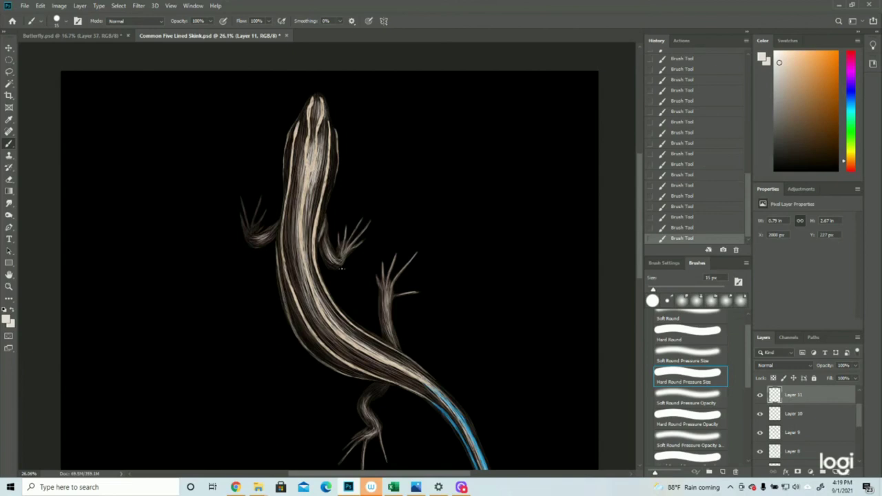
# - Step back through the history to remove the latest off-white strokes on the head
pyautogui.click(688, 177)
pyautogui.click(689, 119)
pyautogui.click(694, 93)
pyautogui.scroll(3, 695, 114)
pyautogui.click(704, 102)
pyautogui.scroll(2, 693, 114)
pyautogui.click(691, 107)
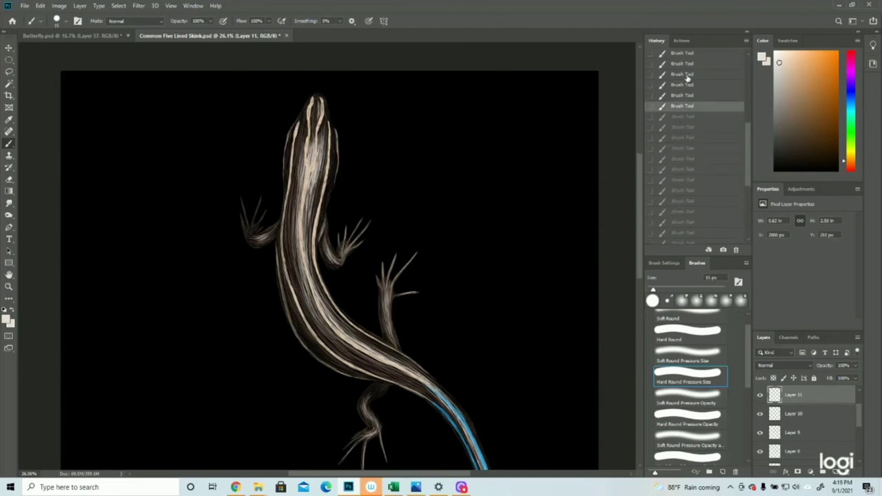
pyautogui.click(687, 76)
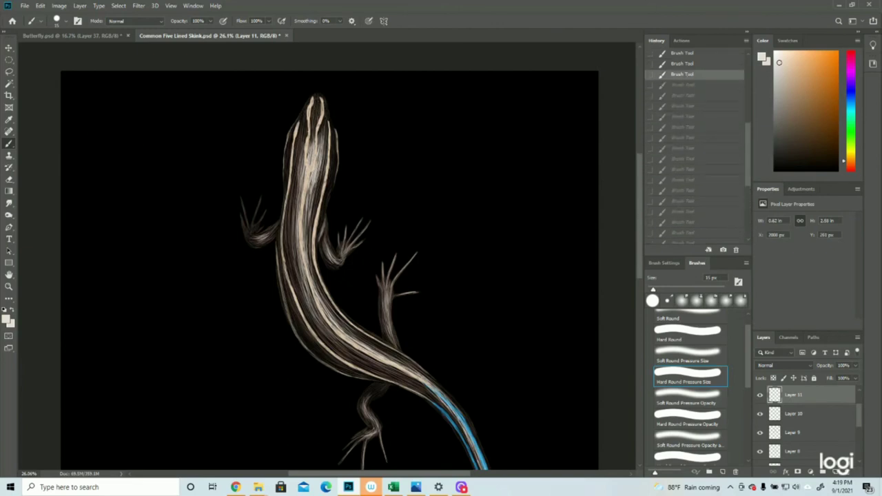
# - Repaint fine off-white strokes on the head between the stripes and along its side
pyautogui.moveTo(318, 107); pyautogui.dragTo(318, 100)
pyautogui.moveTo(318, 105); pyautogui.dragTo(317, 99)
pyautogui.hotkey('ctrl', 'shift', 'z')
pyautogui.hotkey('ctrl', 'shift', 'z')
pyautogui.hotkey('ctrl', 'shift', 'z')
pyautogui.hotkey('ctrl', 'shift', 'z')
pyautogui.hotkey('ctrl', 'shift', 'z')
pyautogui.hotkey('ctrl', 'shift', 'z')
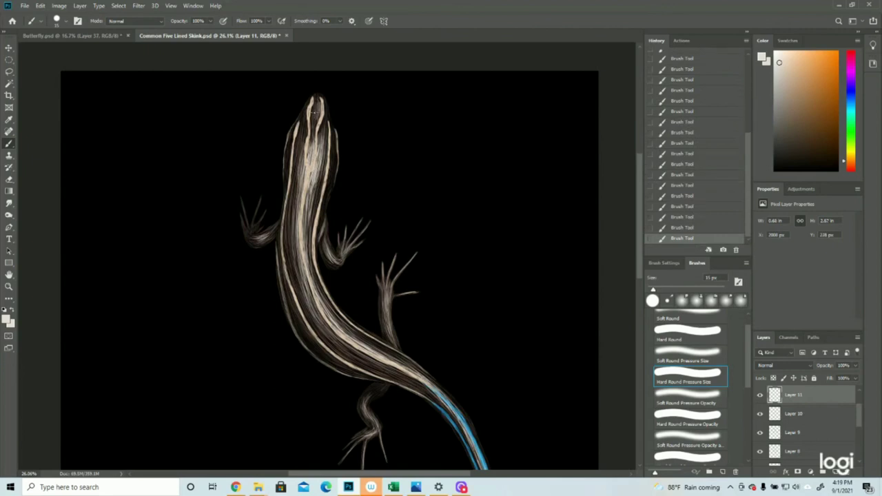
pyautogui.hotkey('ctrl', 'shift', 'z')
pyautogui.hotkey('ctrl', 'shift', 'z')
pyautogui.moveTo(324, 120); pyautogui.dragTo(321, 130)
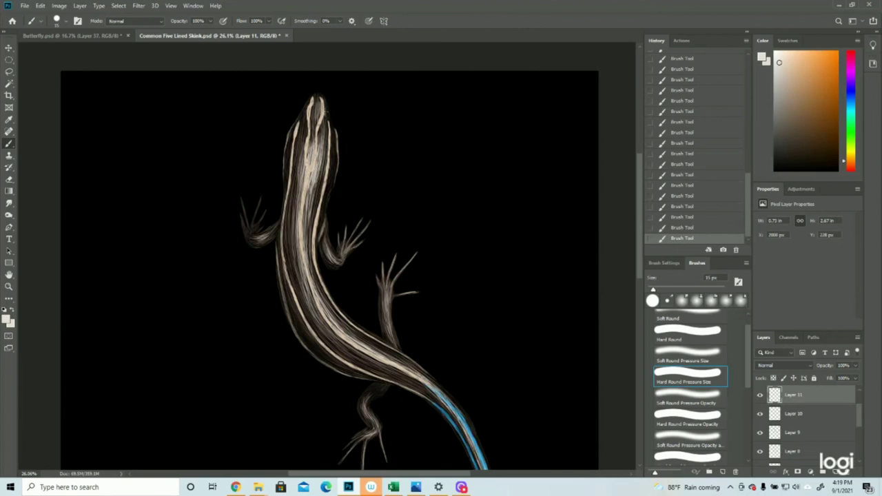
pyautogui.hotkey('ctrl', 'shift', 'z')
# - Paint long off-white strokes down the central stripe from the neck to the middle of the body
pyautogui.moveTo(319, 161); pyautogui.dragTo(315, 207)
pyautogui.moveTo(313, 166); pyautogui.dragTo(305, 221)
pyautogui.moveTo(310, 187); pyautogui.dragTo(305, 243)
pyautogui.hotkey('ctrl', 'shift', 'z')
pyautogui.hotkey('ctrl', 'shift', 'z')
pyautogui.hotkey('ctrl', 'shift', 'z')
pyautogui.hotkey('ctrl', 'shift', 'z')
pyautogui.hotkey('ctrl', 'shift', 'z')
pyautogui.hotkey('ctrl', 'shift', 'z')
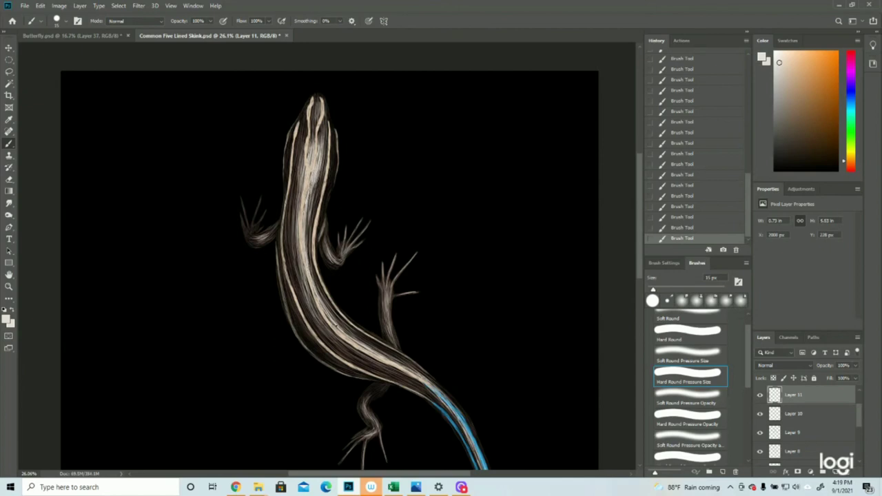
# - Continue the off-white strokes along the central stripe through the body's bend toward the tail base
pyautogui.hotkey('ctrl', 'shift', 'z')
pyautogui.hotkey('ctrl', 'shift', 'z')
pyautogui.hotkey('ctrl', 'shift', 'z')
pyautogui.hotkey('ctrl', 'shift', 'z')
pyautogui.hotkey('ctrl', 'shift', 'z')
pyautogui.hotkey('ctrl', 'shift', 'z')
pyautogui.hotkey('ctrl', 'shift', 'z')
pyautogui.hotkey('ctrl', 'shift', 'z')
pyautogui.hotkey('ctrl', 'shift', 'z')
pyautogui.hotkey('ctrl', 'shift', 'z')
pyautogui.hotkey('ctrl', 'shift', 'z')
pyautogui.hotkey('ctrl', 'shift', 'z')
pyautogui.hotkey('ctrl', 'shift', 'z')
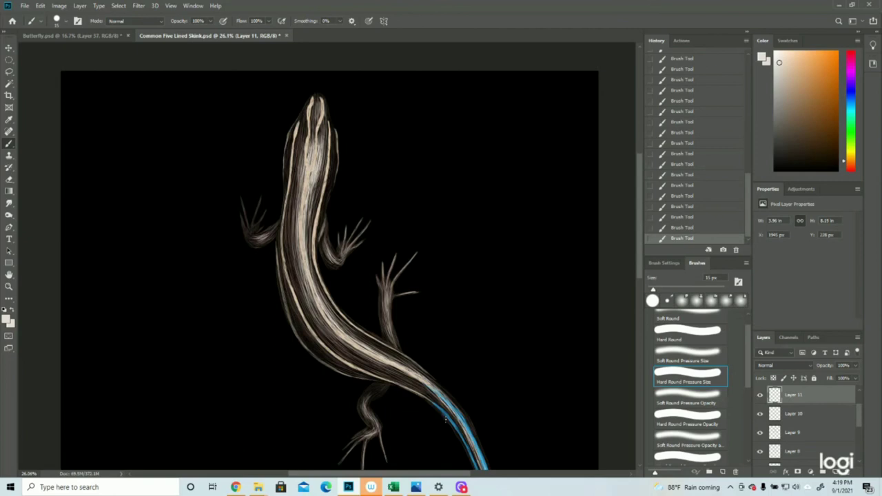
# - Paint off-white highlight strokes from the tail base down along the blue tail
pyautogui.scroll(-2, 690, 386)
pyautogui.scroll(-5, 445, 282)
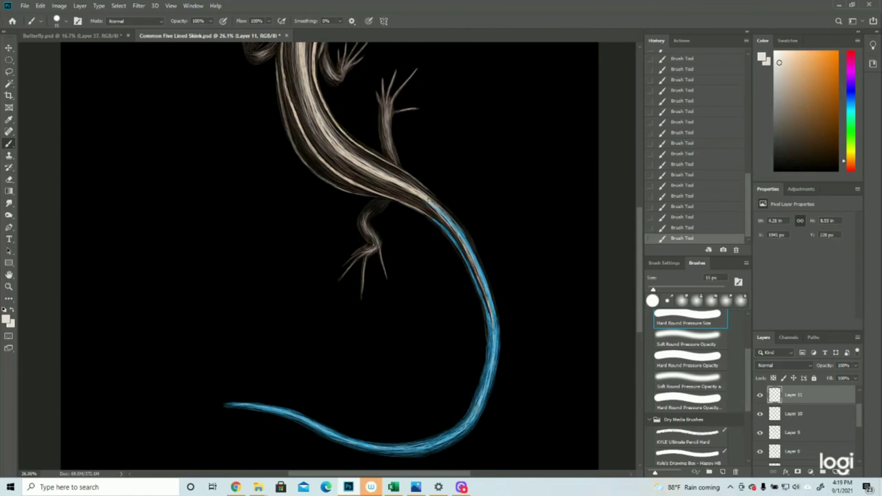
pyautogui.moveTo(429, 201); pyautogui.dragTo(468, 253)
pyautogui.hotkey('ctrl', 'shift', 'z')
pyautogui.hotkey('ctrl', 'shift', 'z')
pyautogui.hotkey('ctrl', 'shift', 'z')
pyautogui.hotkey('ctrl', 'shift', 'z')
pyautogui.hotkey('ctrl', 'shift', 'z')
pyautogui.hotkey('ctrl', 'shift', 'z')
pyautogui.scroll(5, 460, 342)
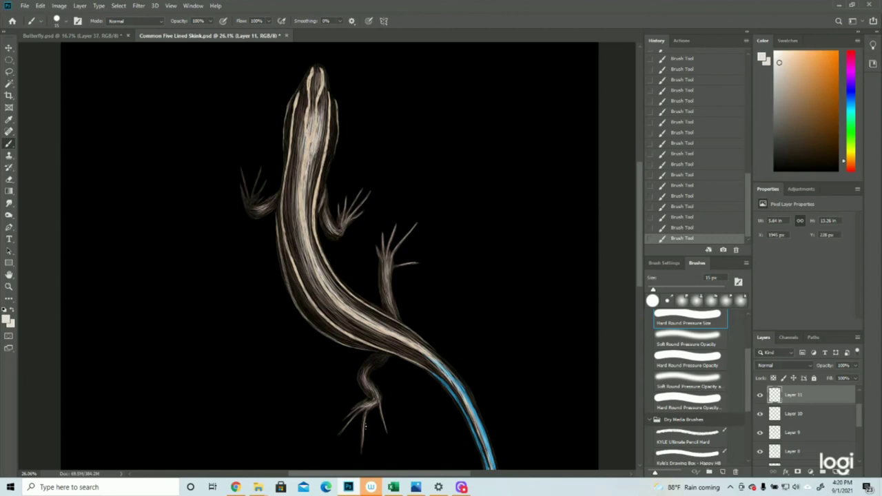
pyautogui.click(9, 287)
pyautogui.moveTo(393, 288); pyautogui.dragTo(332, 292)
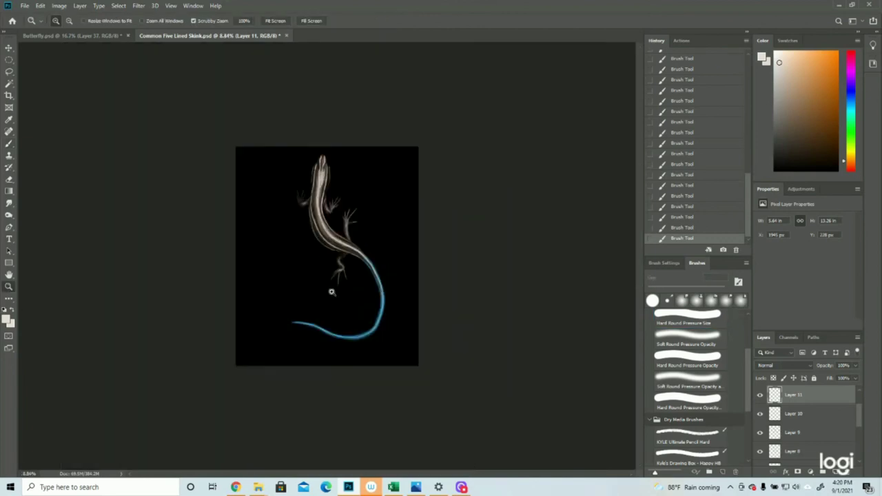
pyautogui.moveTo(375, 184); pyautogui.dragTo(407, 180)
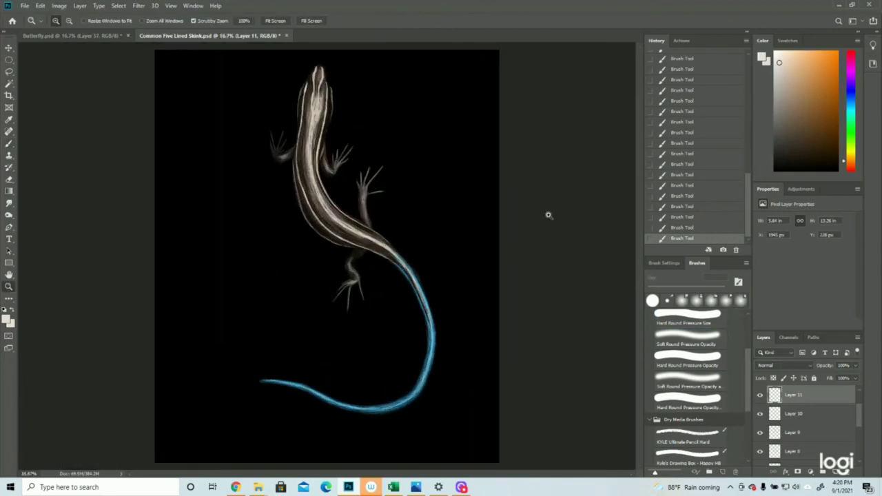